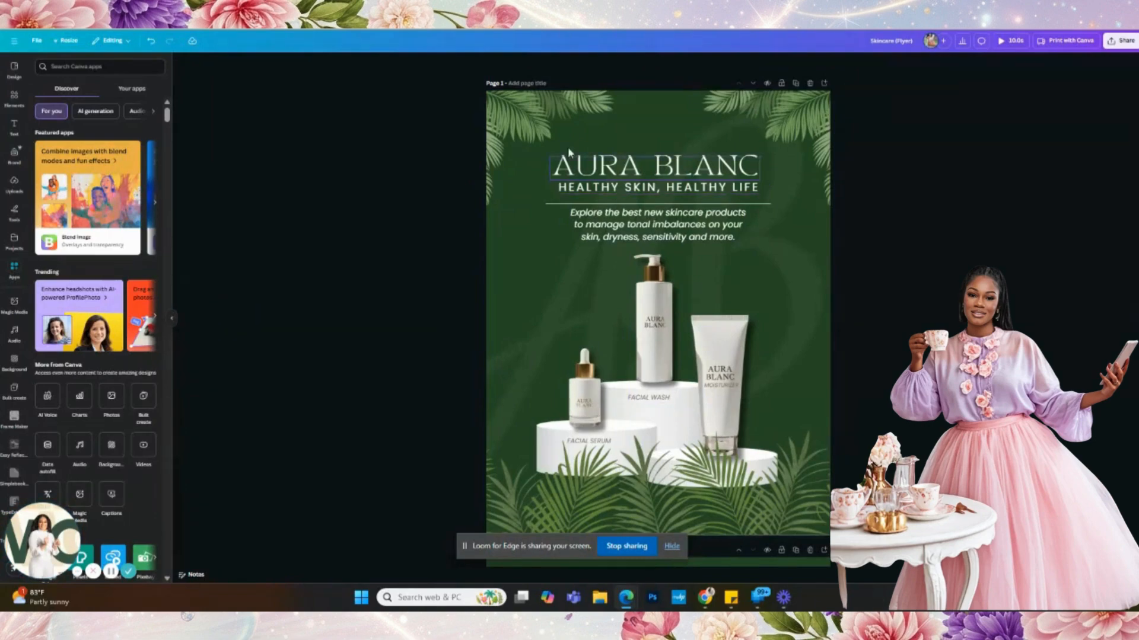
# - Select the three palm-leaf images on Page 1, then bring blank Page 2 into view with nothing selected
pyautogui.click(553, 128)
pyautogui.click(781, 125)
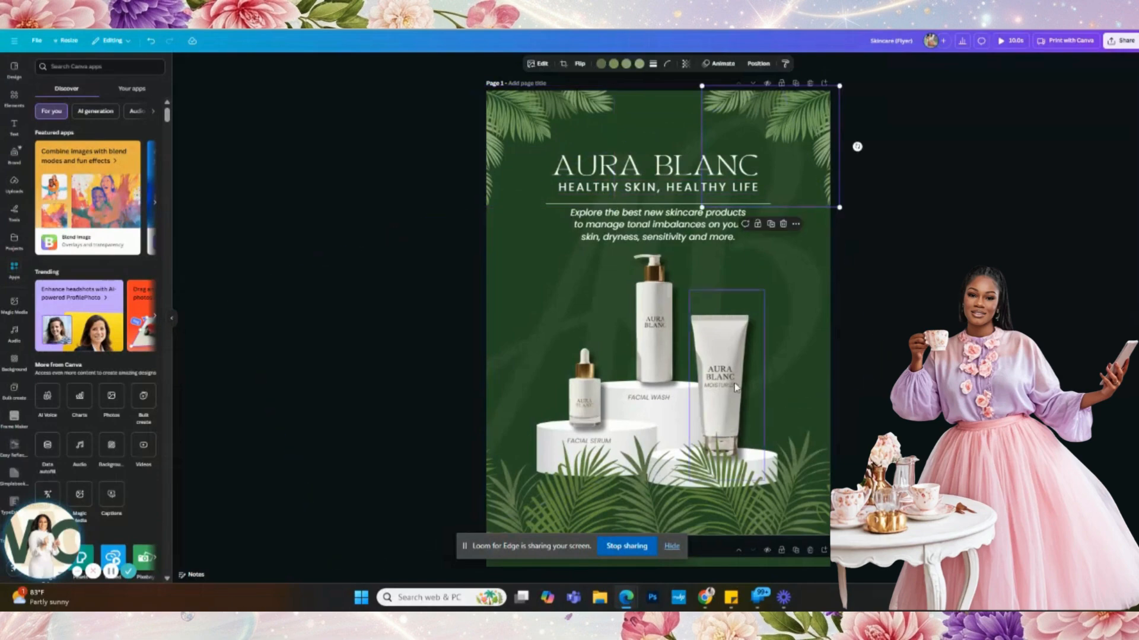
pyautogui.click(690, 509)
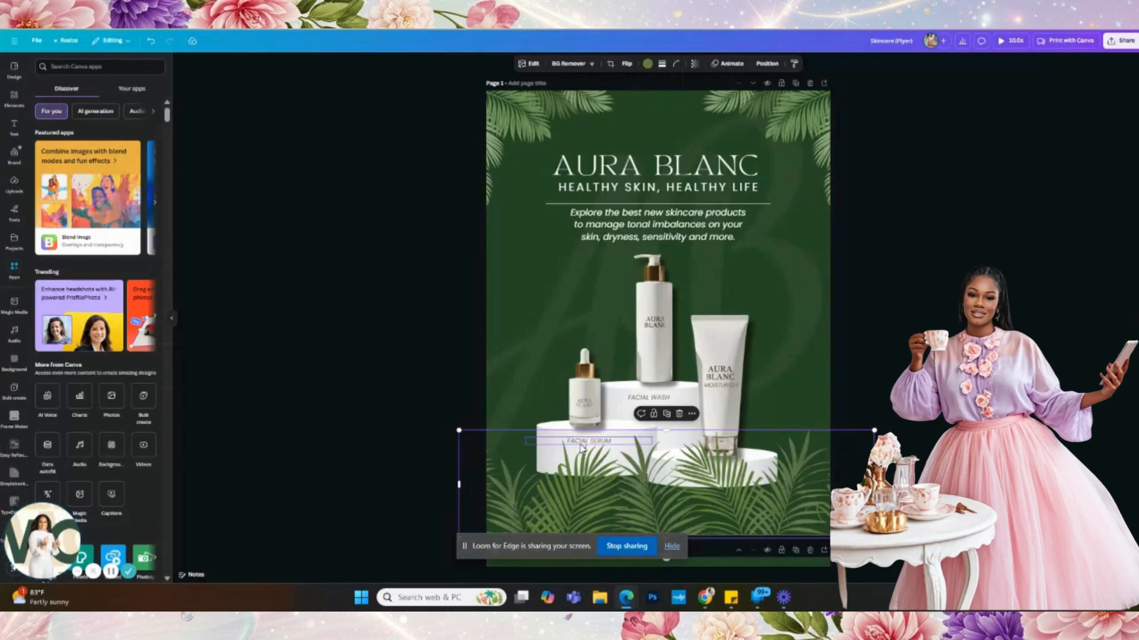
pyautogui.scroll(-8, 581, 449)
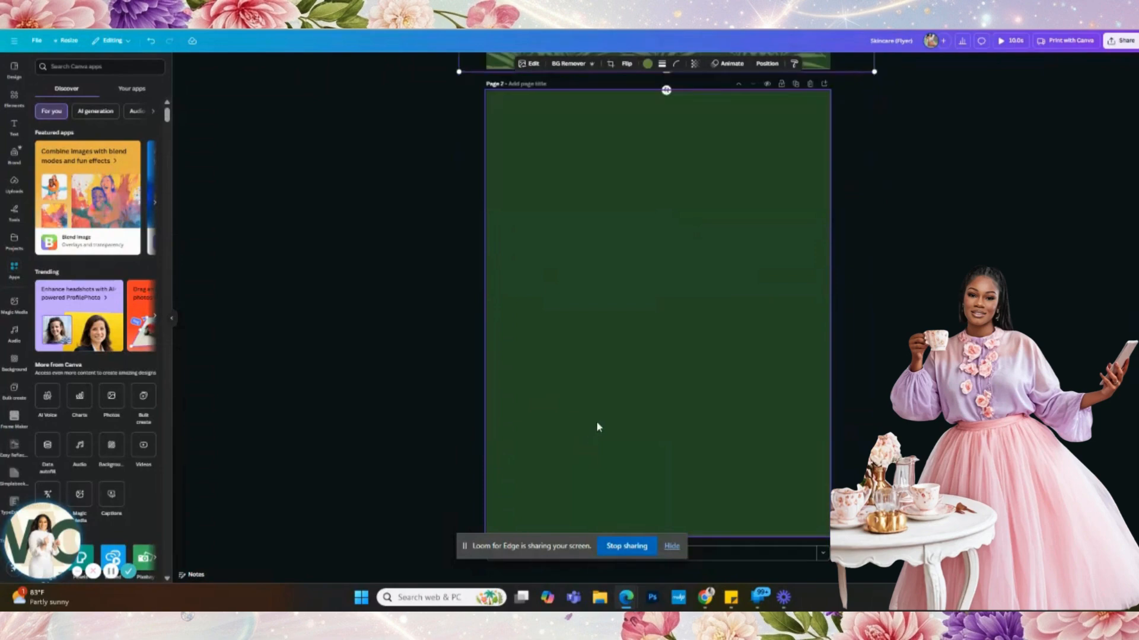
pyautogui.click(596, 426)
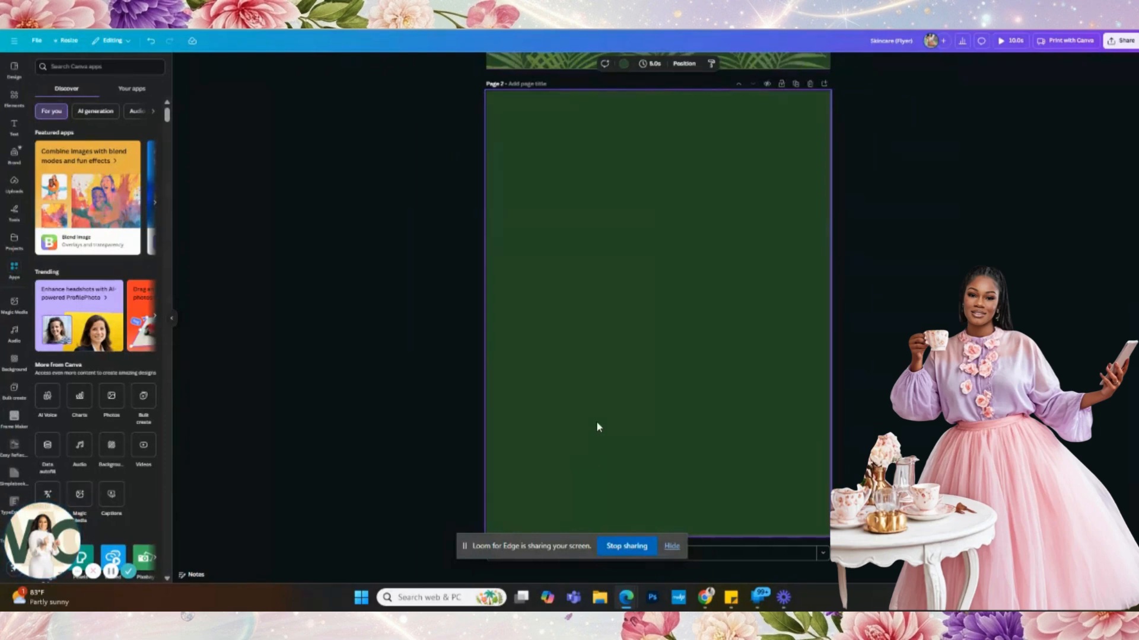
# - Add an uppercase 'AURA BLANC' title near the top of Page 2, plus a second body-text box
pyautogui.click(13, 126)
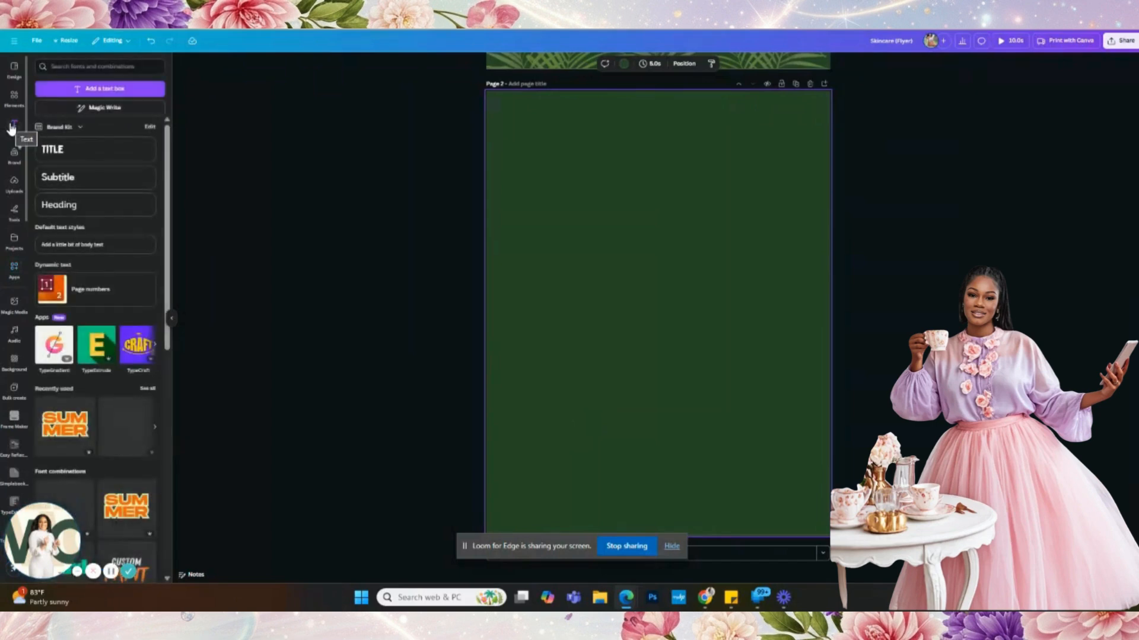
pyautogui.click(85, 245)
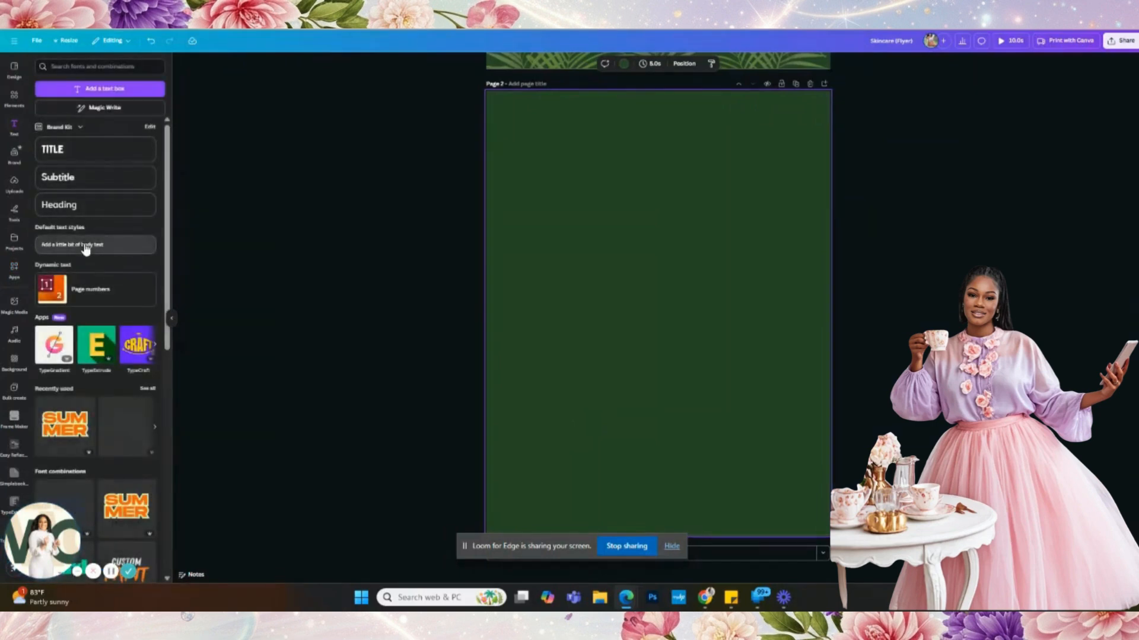
pyautogui.write('Au')
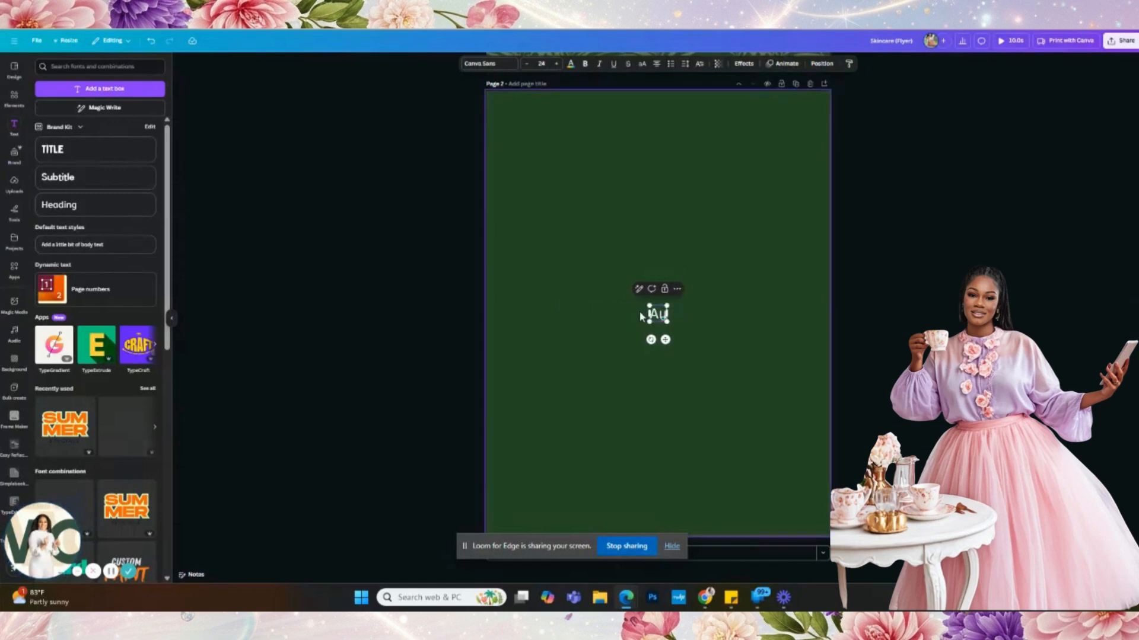
pyautogui.write('ra Bland')
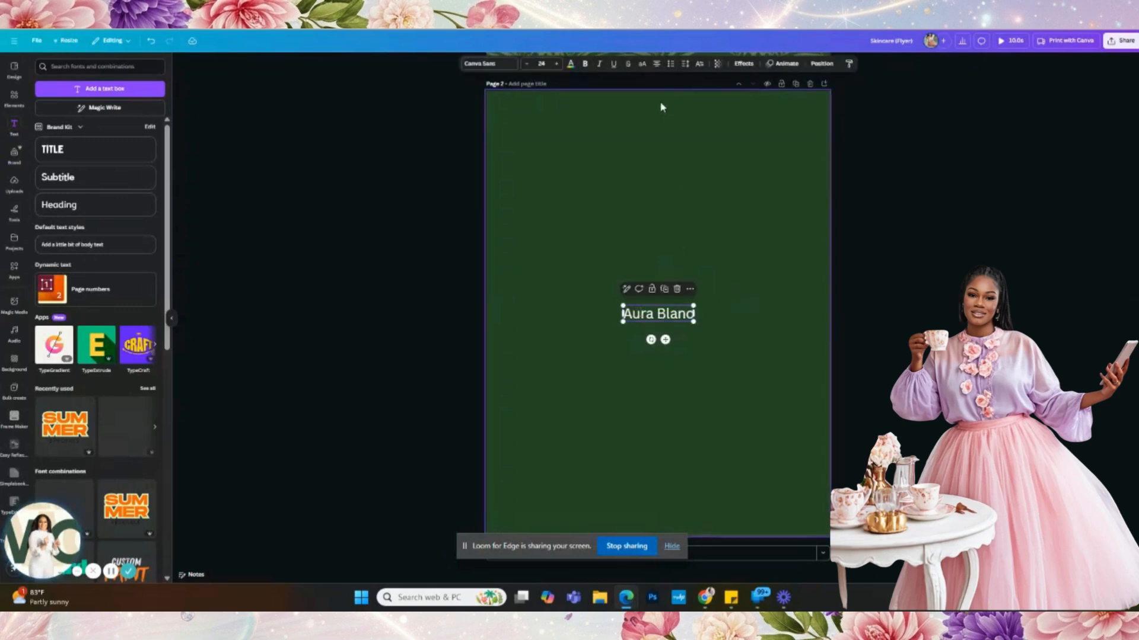
pyautogui.click(642, 68)
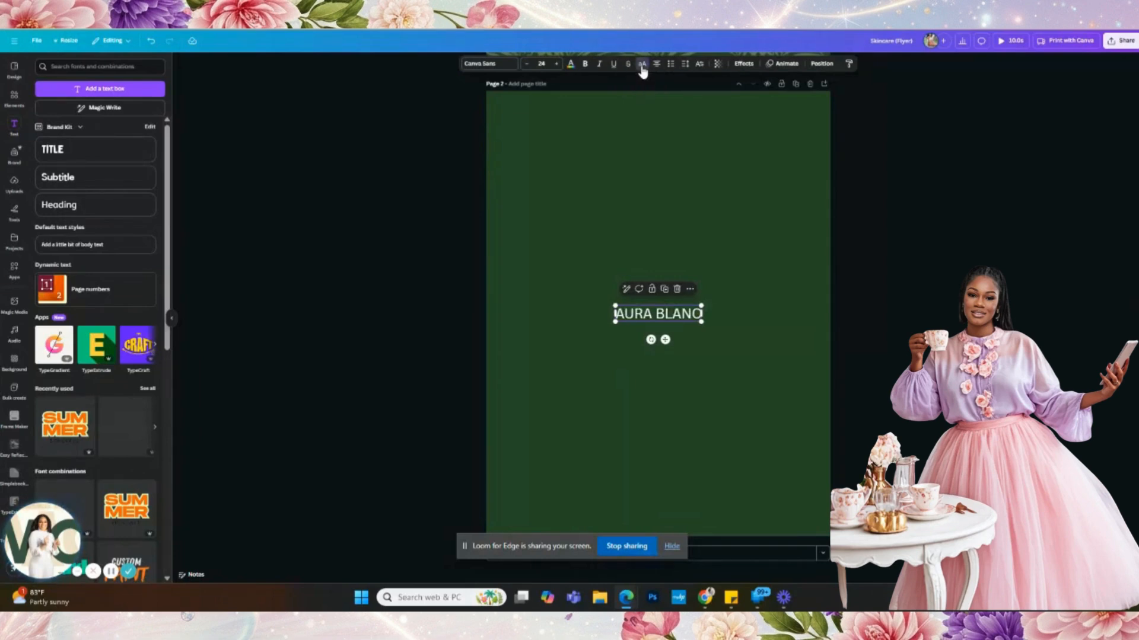
pyautogui.moveTo(667, 312); pyautogui.dragTo(665, 148)
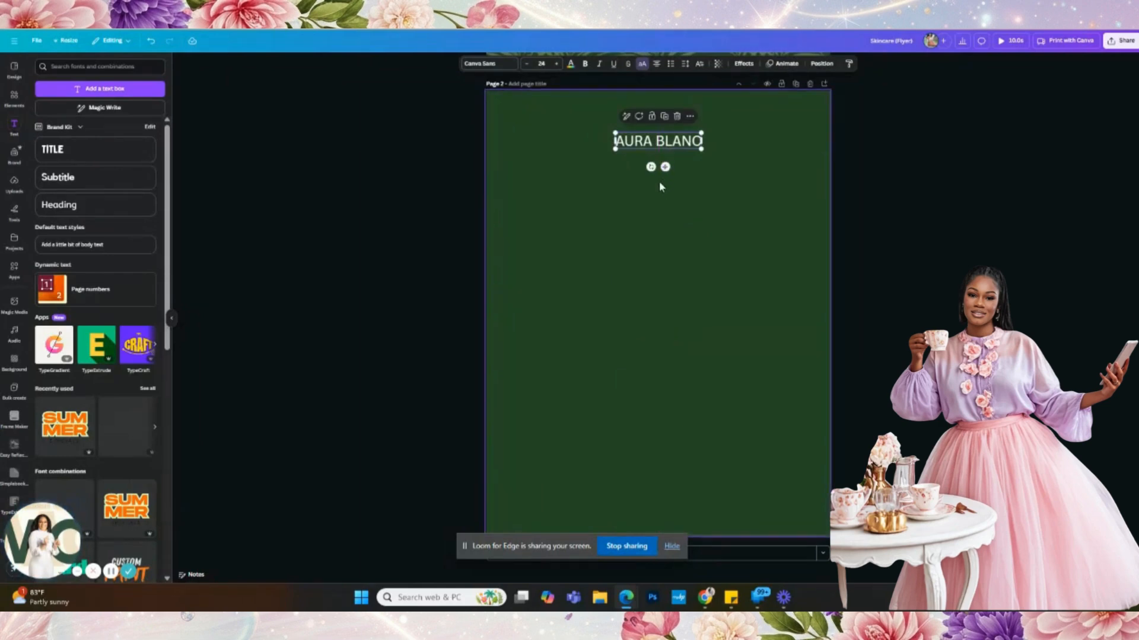
pyautogui.click(84, 246)
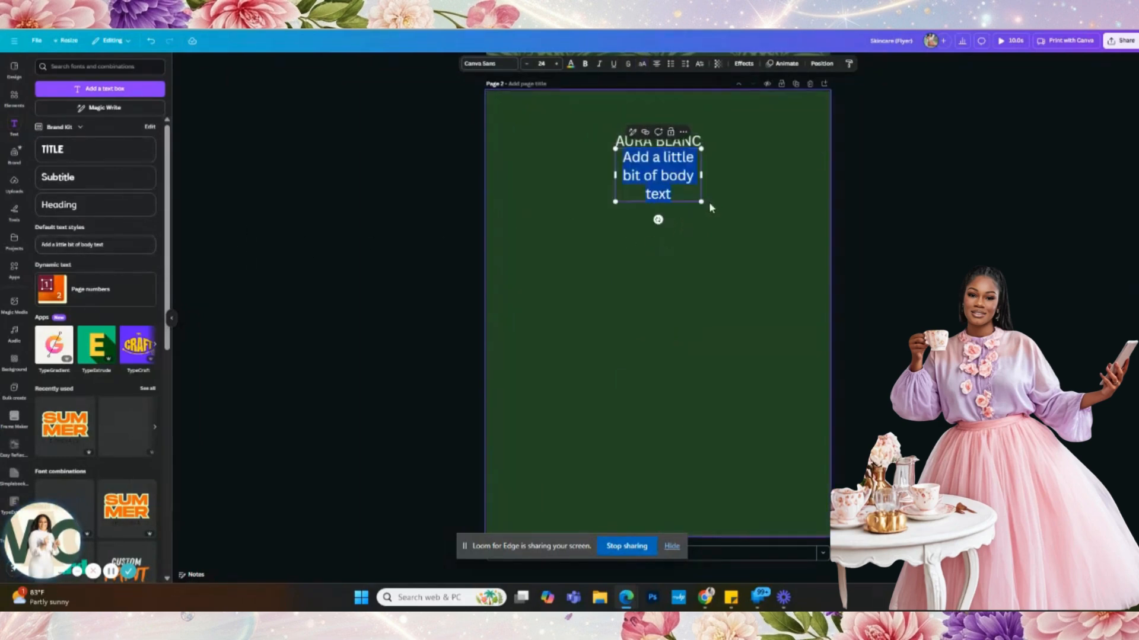
pyautogui.scroll(8, 682, 197)
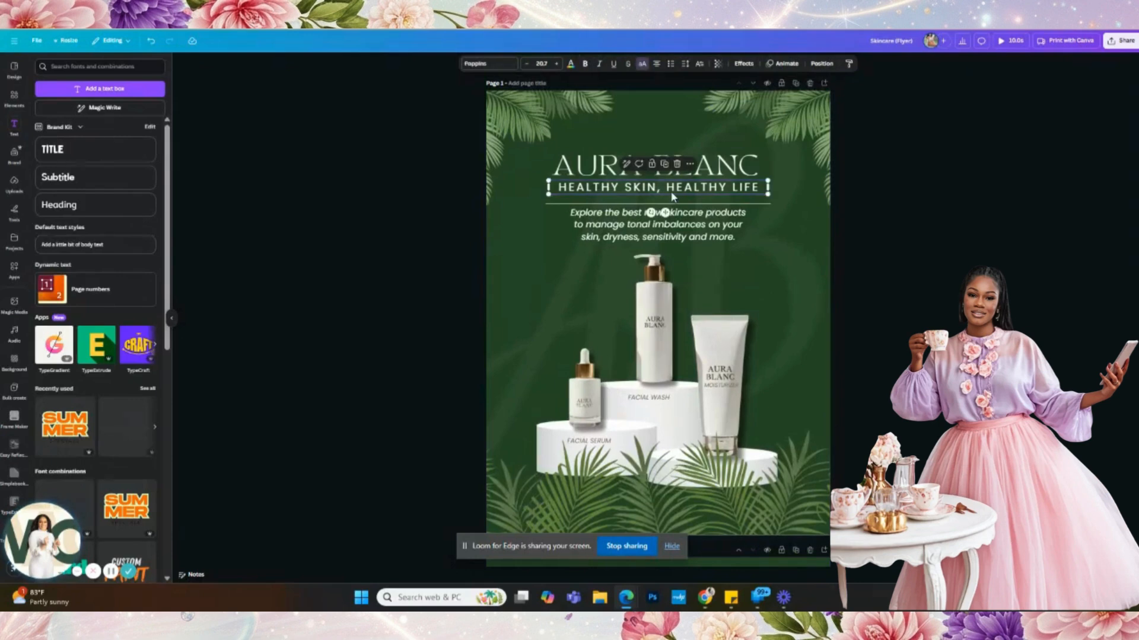
# - Paste 'HEALTHY SKIN, HEALTHY LIFE' as an uppercase, centred one-line tagline at size 20.2
pyautogui.scroll(-8, 671, 190)
pyautogui.doubleClick(663, 191)
pyautogui.write('healthy skin, healthy life')
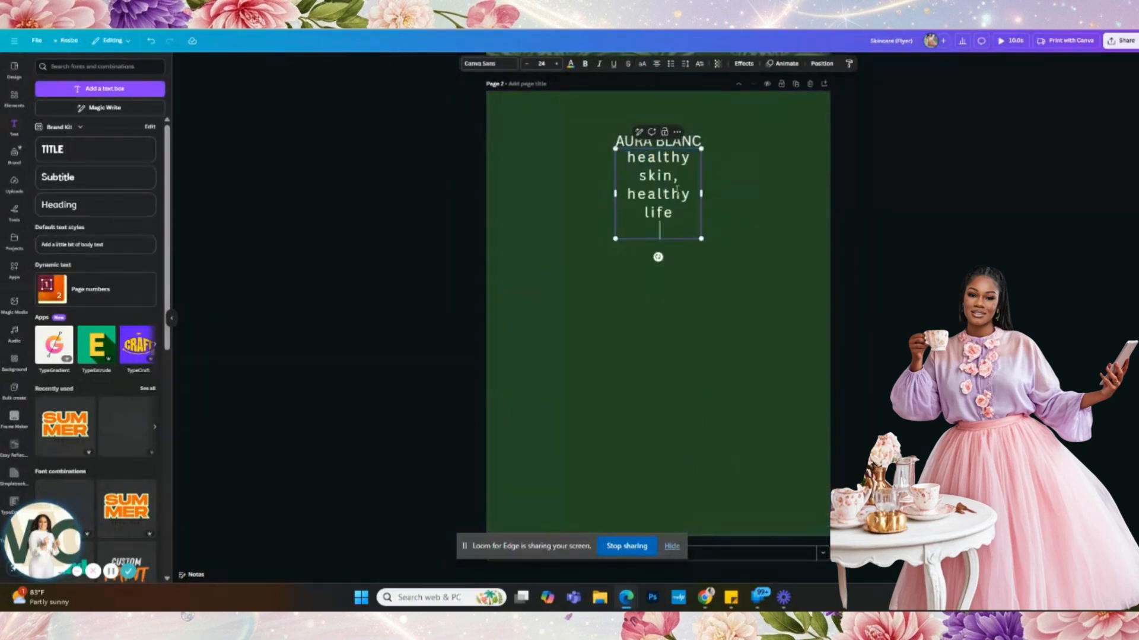
pyautogui.moveTo(702, 191); pyautogui.dragTo(859, 190)
pyautogui.moveTo(733, 169); pyautogui.dragTo(678, 167)
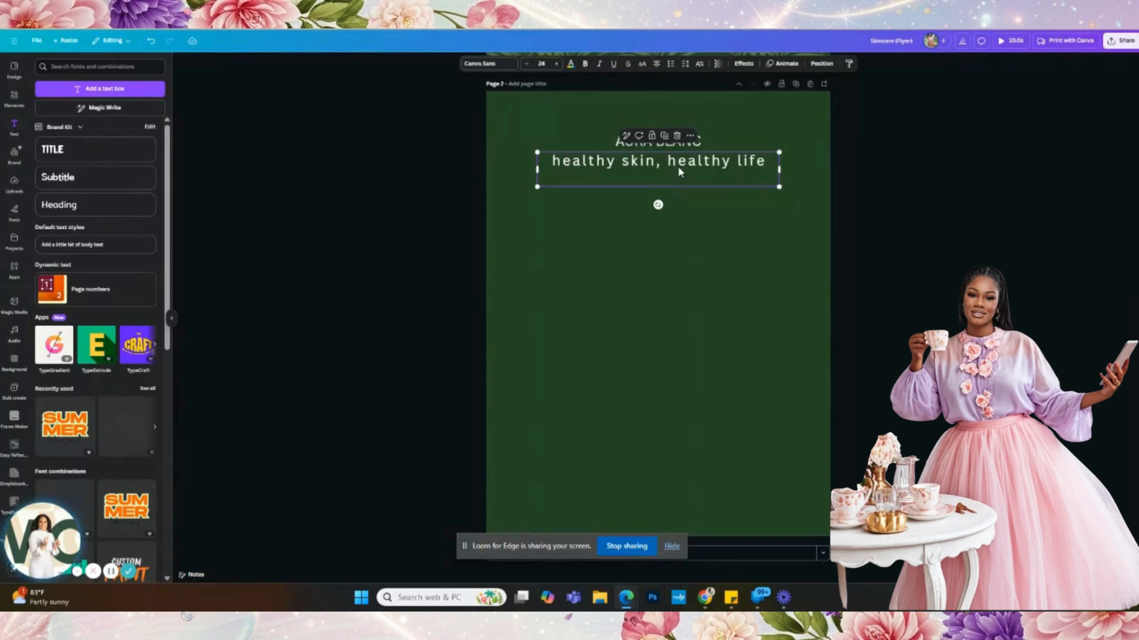
pyautogui.click(638, 69)
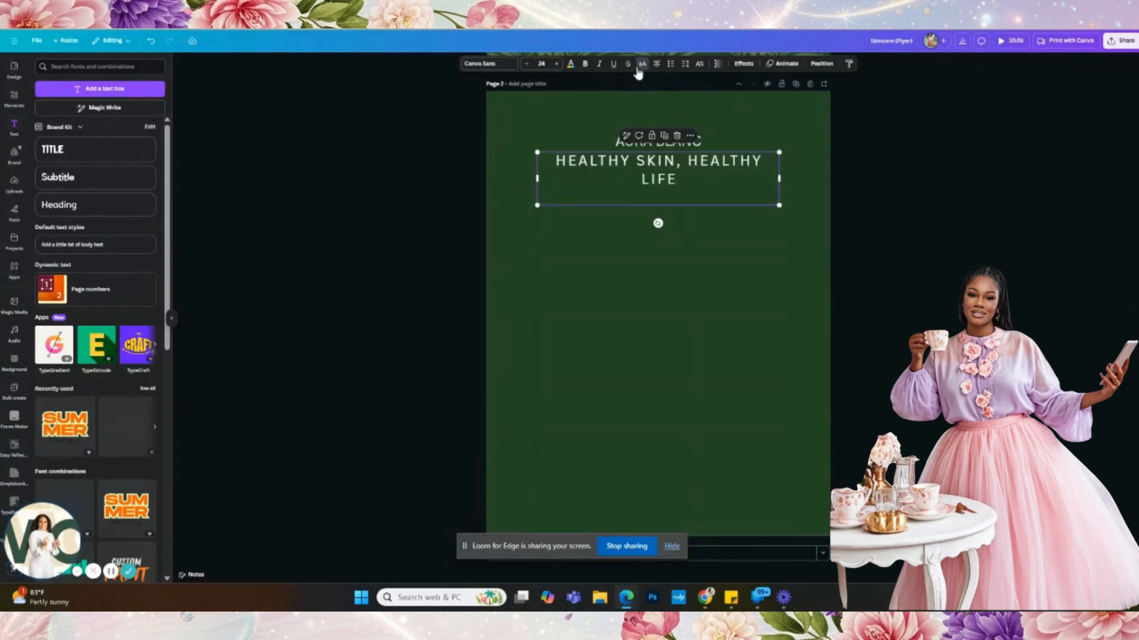
pyautogui.moveTo(530, 179)
pyautogui.mouseDown()
pyautogui.moveTo(497, 180)
pyautogui.moveTo(544, 181)
pyautogui.mouseUp()
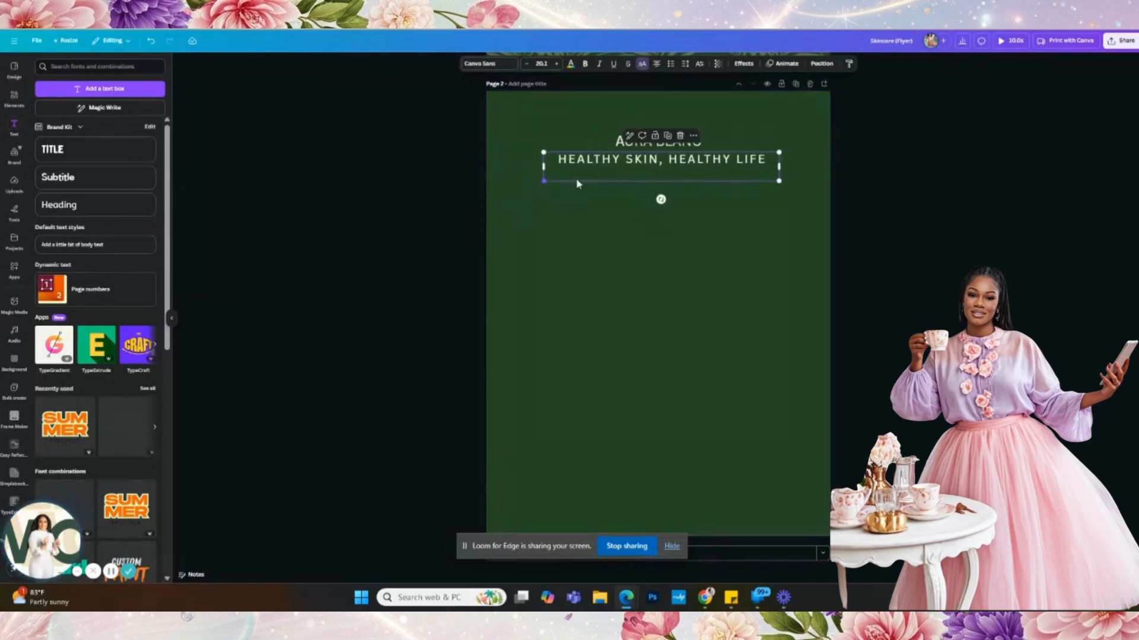
pyautogui.click(713, 201)
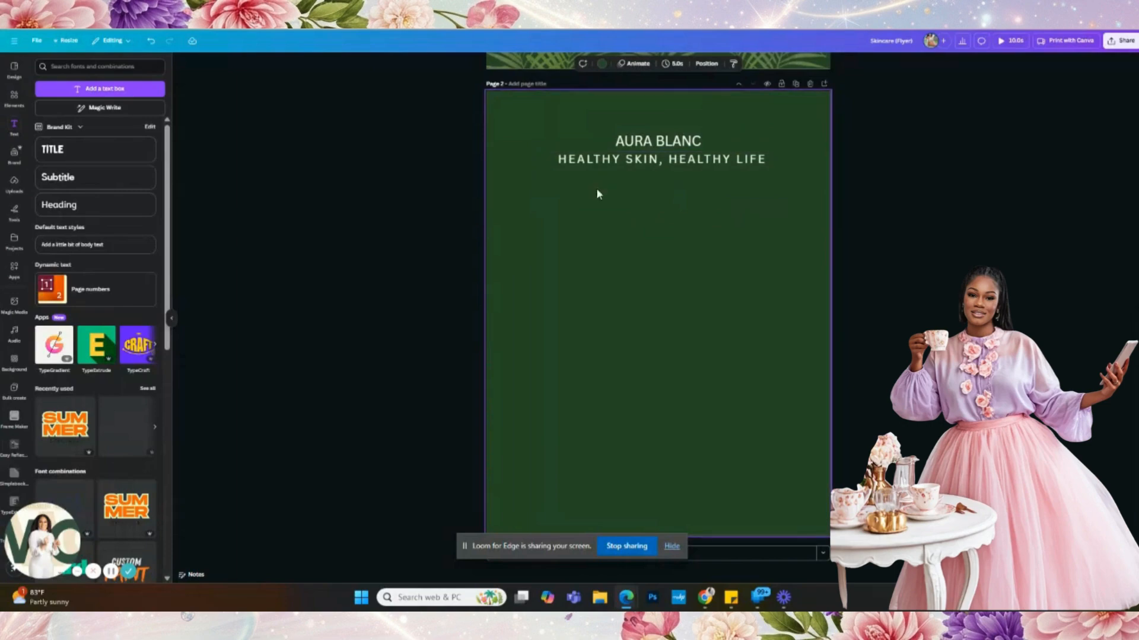
pyautogui.scroll(6, 675, 212)
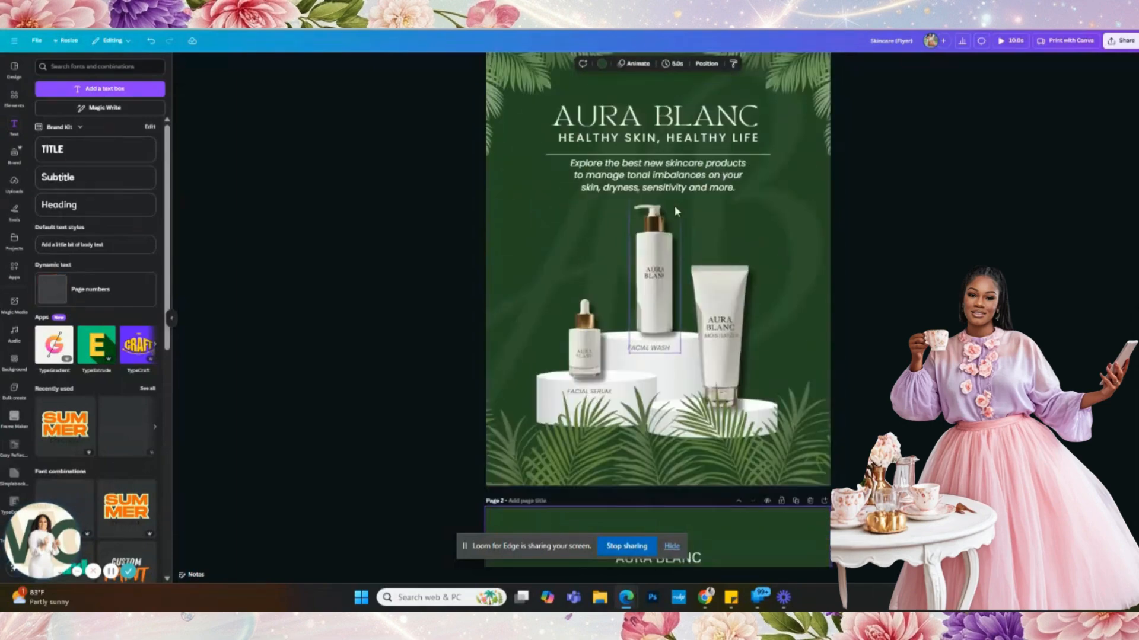
pyautogui.scroll(-6, 667, 217)
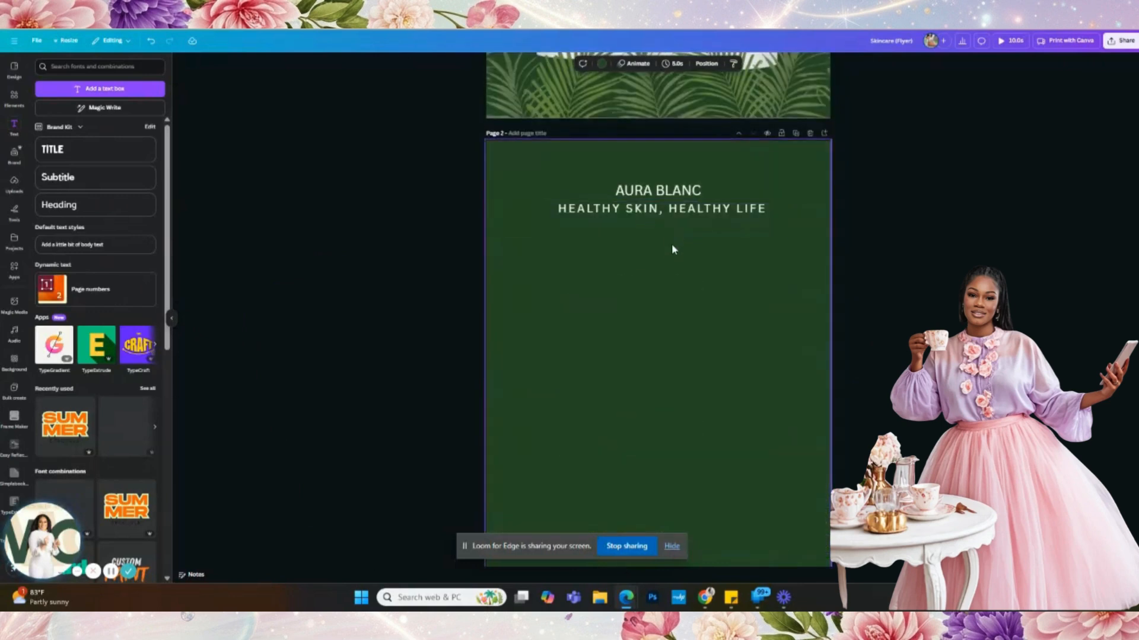
# - Search graphics for 'gold line' and place one under the tagline, lengthening it on both sides
pyautogui.click(18, 105)
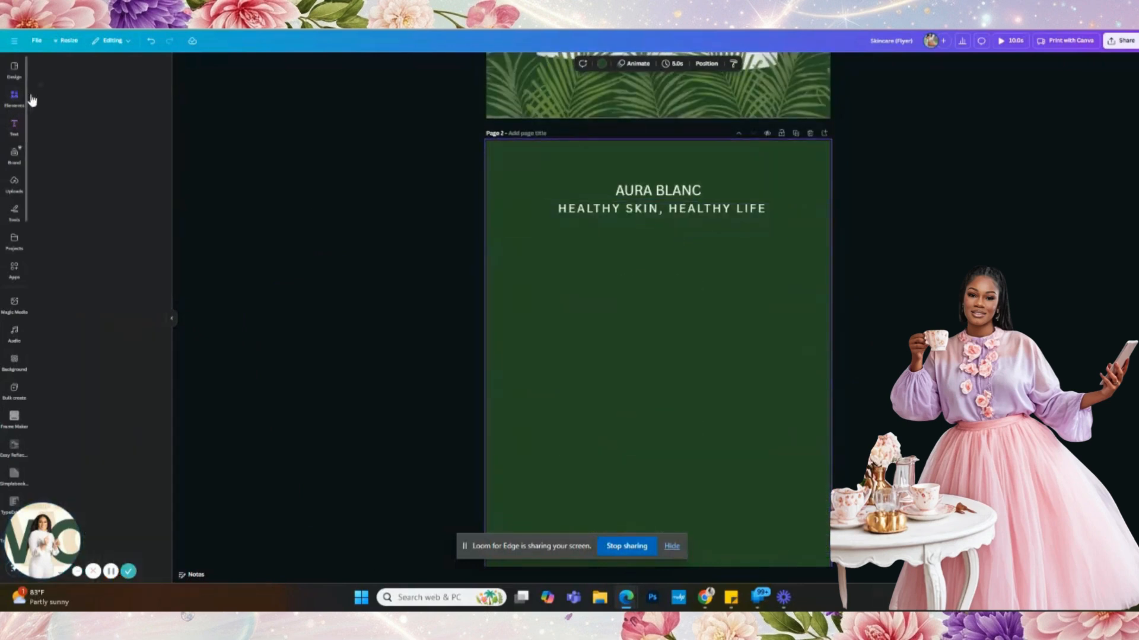
pyautogui.doubleClick(94, 67)
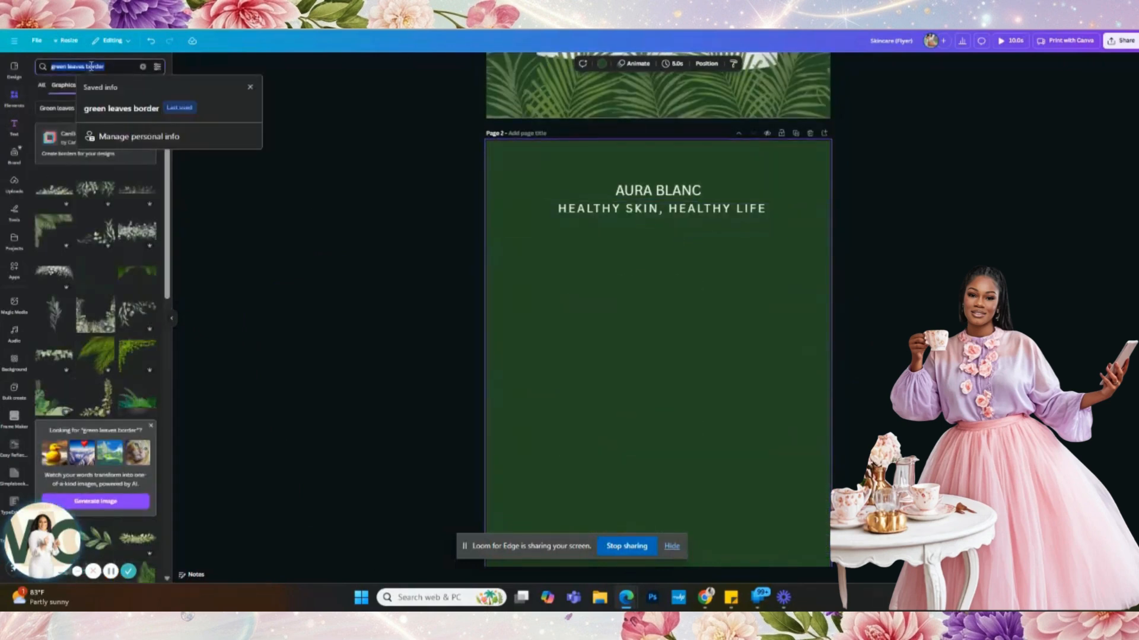
pyautogui.write('gold line')
pyautogui.press('Return')
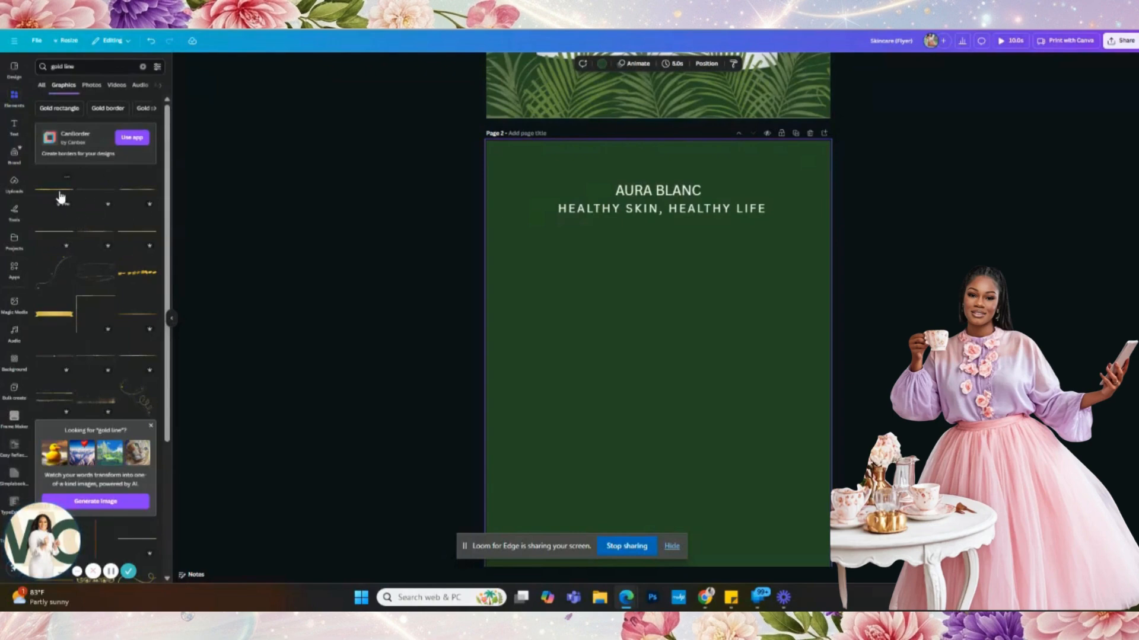
pyautogui.click(132, 195)
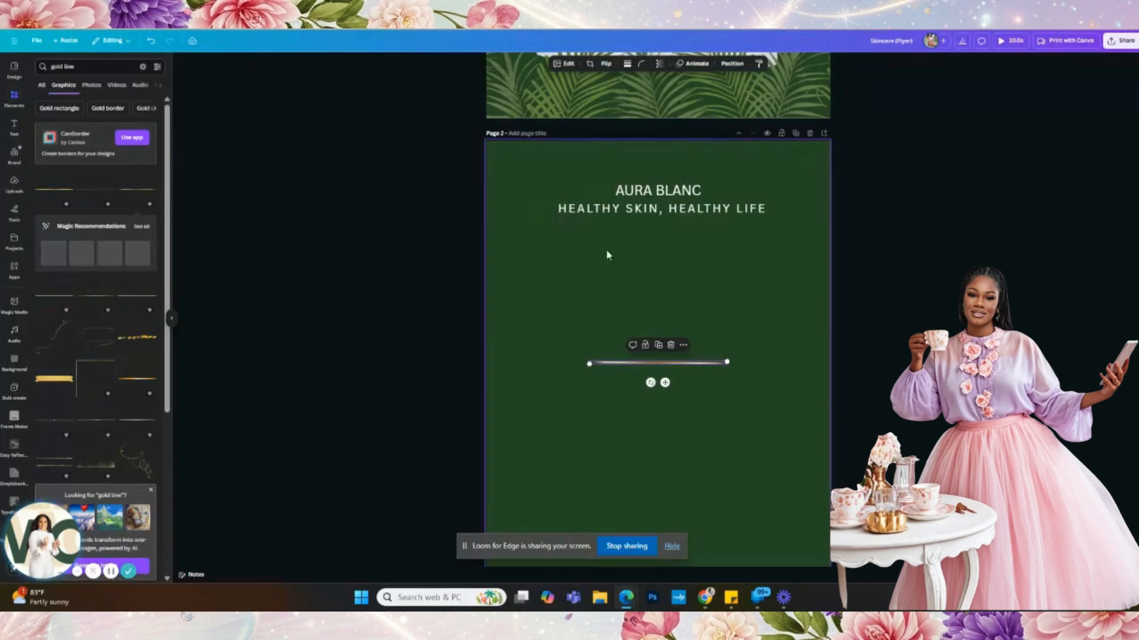
pyautogui.moveTo(666, 383); pyautogui.dragTo(665, 248)
pyautogui.moveTo(727, 228); pyautogui.dragTo(758, 227)
pyautogui.moveTo(588, 230)
pyautogui.mouseDown()
pyautogui.moveTo(560, 231)
pyautogui.moveTo(574, 241)
pyautogui.mouseUp()
pyautogui.click(615, 270)
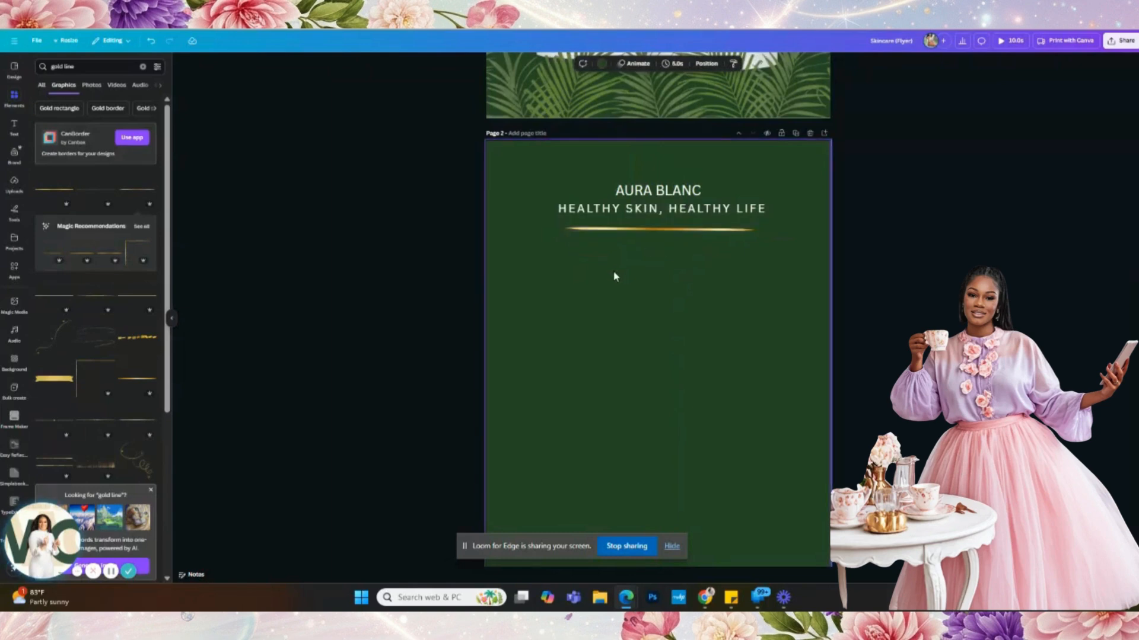
# - Try a second gold line under AURA BLANC, deleting the tagline and the upper line
pyautogui.click(664, 235)
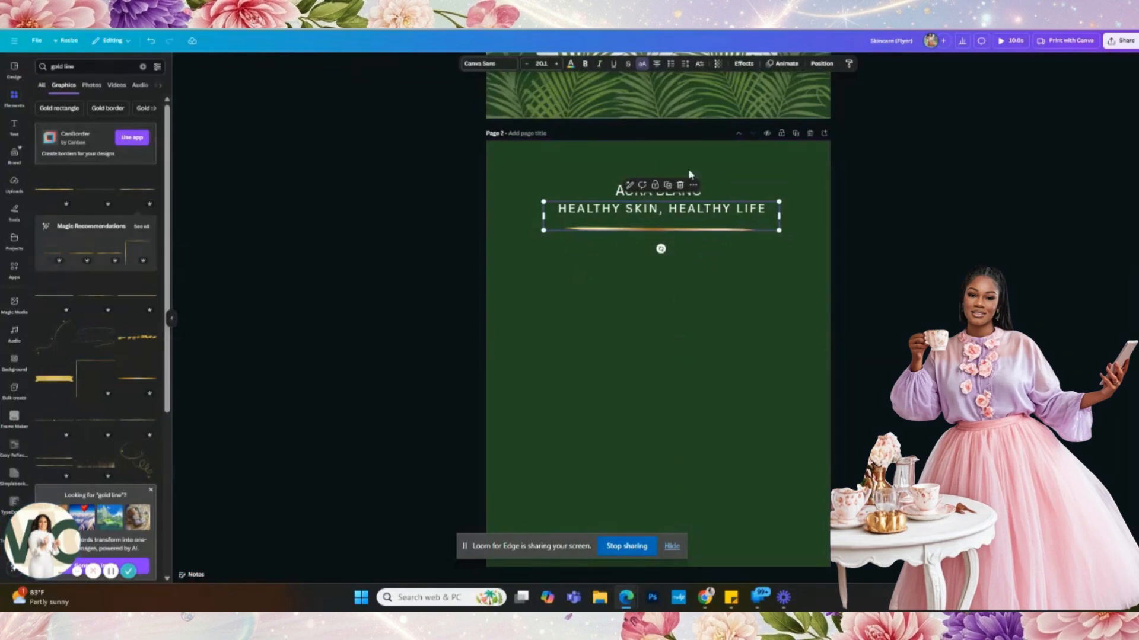
pyautogui.click(681, 186)
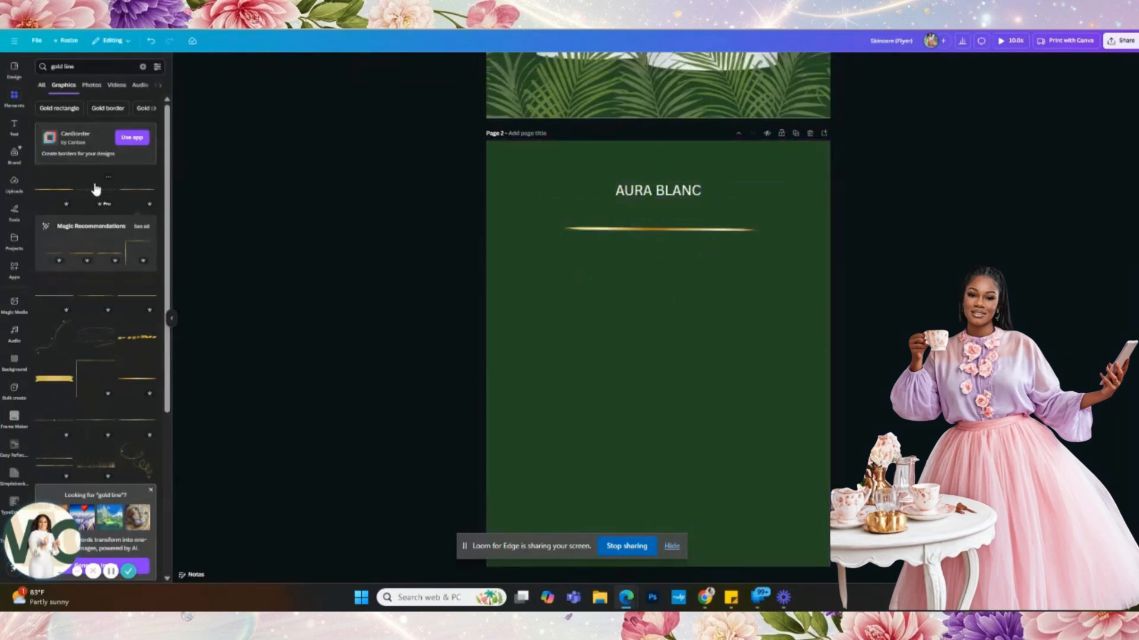
pyautogui.click(97, 190)
pyautogui.click(712, 231)
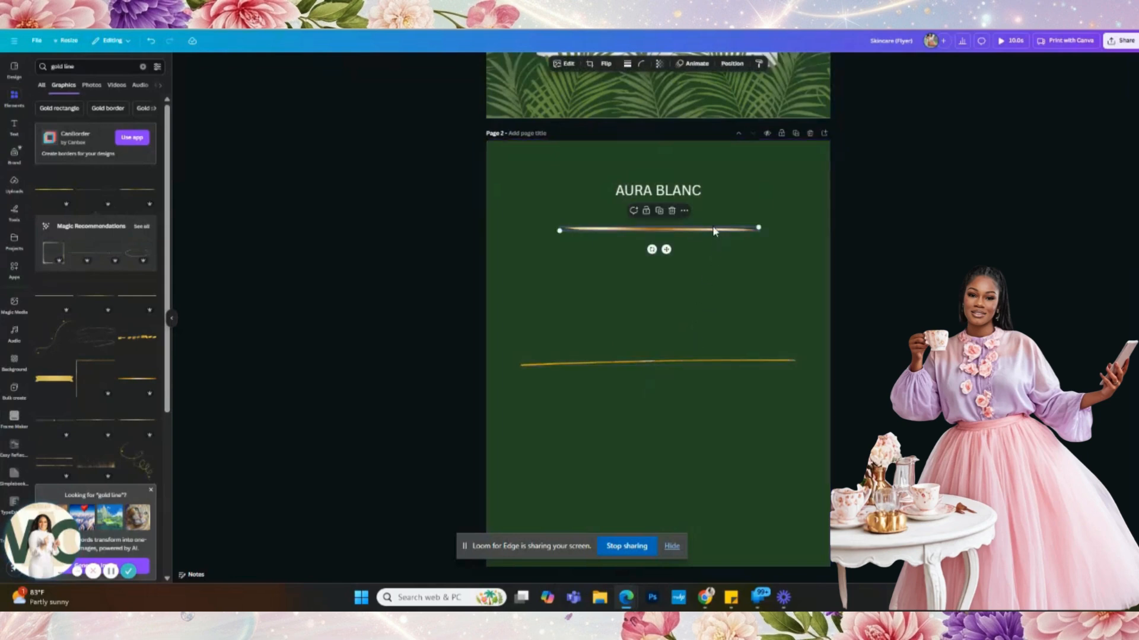
pyautogui.click(671, 211)
pyautogui.moveTo(680, 371); pyautogui.dragTo(674, 229)
pyautogui.moveTo(516, 228); pyautogui.dragTo(576, 230)
pyautogui.moveTo(689, 248); pyautogui.dragTo(670, 258)
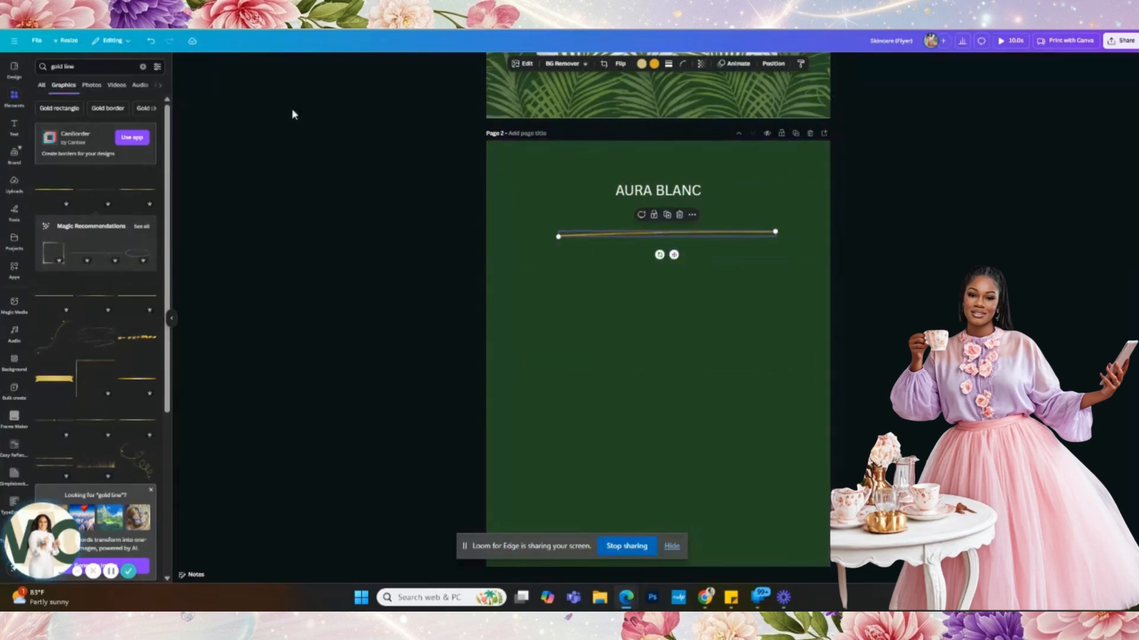
# - Undo those changes to restore the tagline and return the gold line to its lower position
pyautogui.click(153, 41)
pyautogui.click(152, 41)
pyautogui.click(152, 41)
pyautogui.click(153, 41)
pyautogui.click(153, 41)
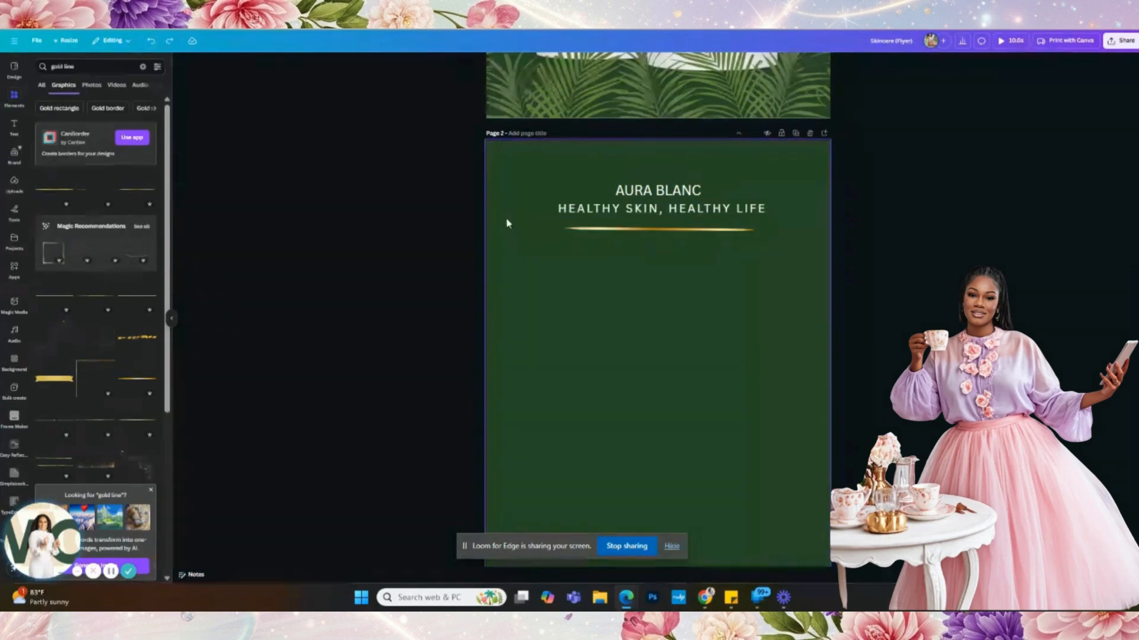
pyautogui.click(632, 234)
pyautogui.click(633, 230)
pyautogui.moveTo(648, 231); pyautogui.dragTo(647, 232)
pyautogui.click(646, 240)
pyautogui.click(635, 232)
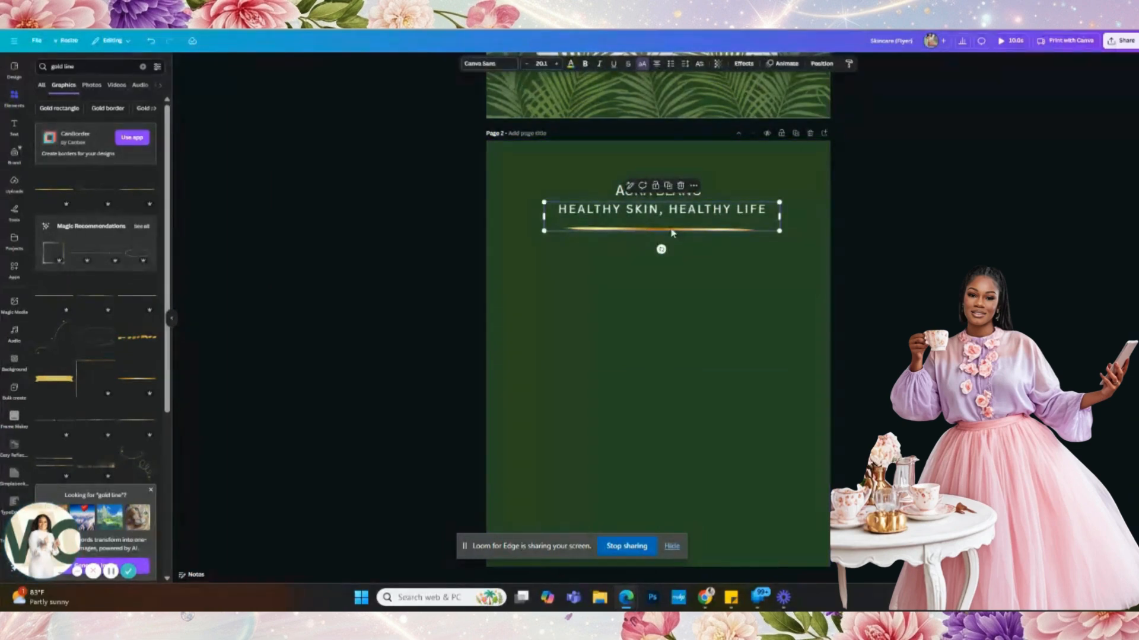
pyautogui.click(151, 41)
pyautogui.click(150, 41)
pyautogui.click(150, 43)
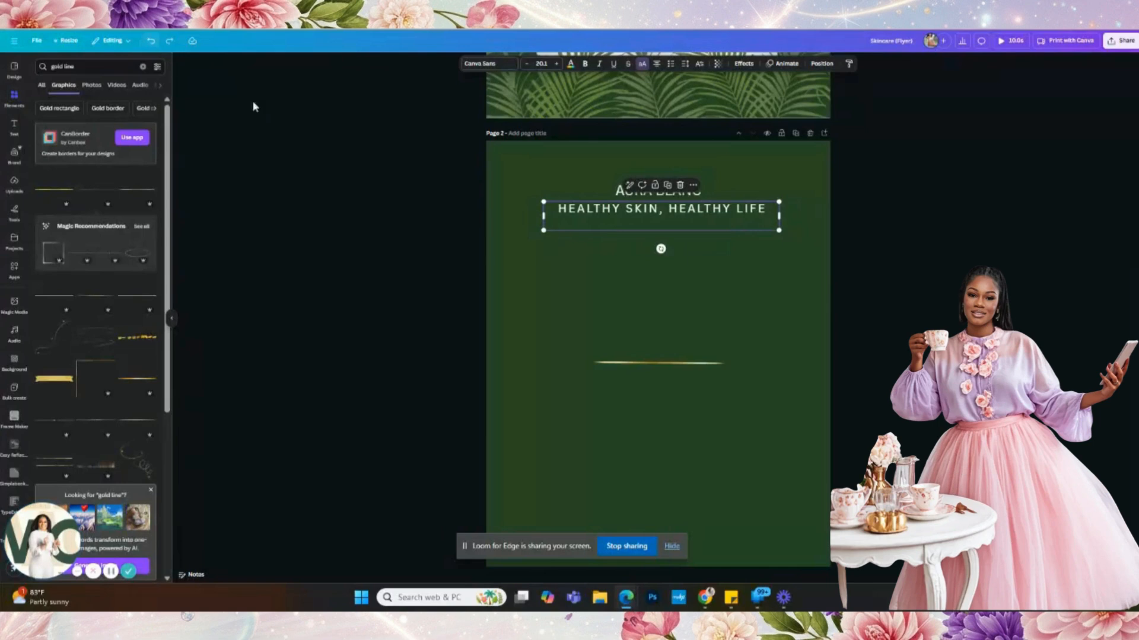
# - Replace the old gold line with a new, shorter one moved just beneath the tagline
pyautogui.click(681, 374)
pyautogui.click(682, 369)
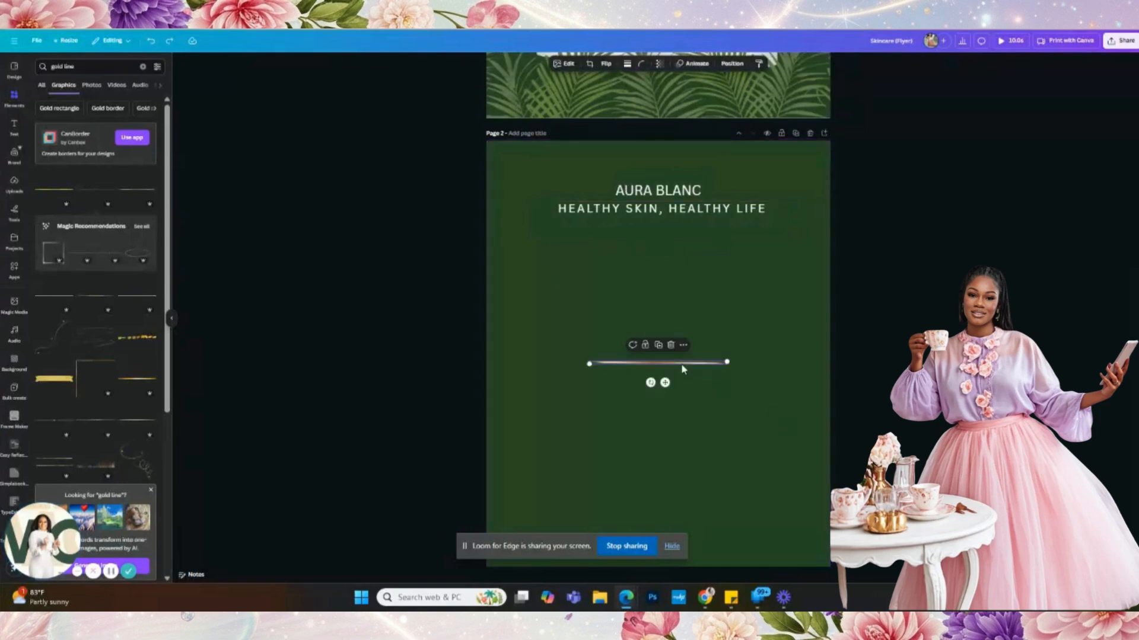
pyautogui.press('Delete')
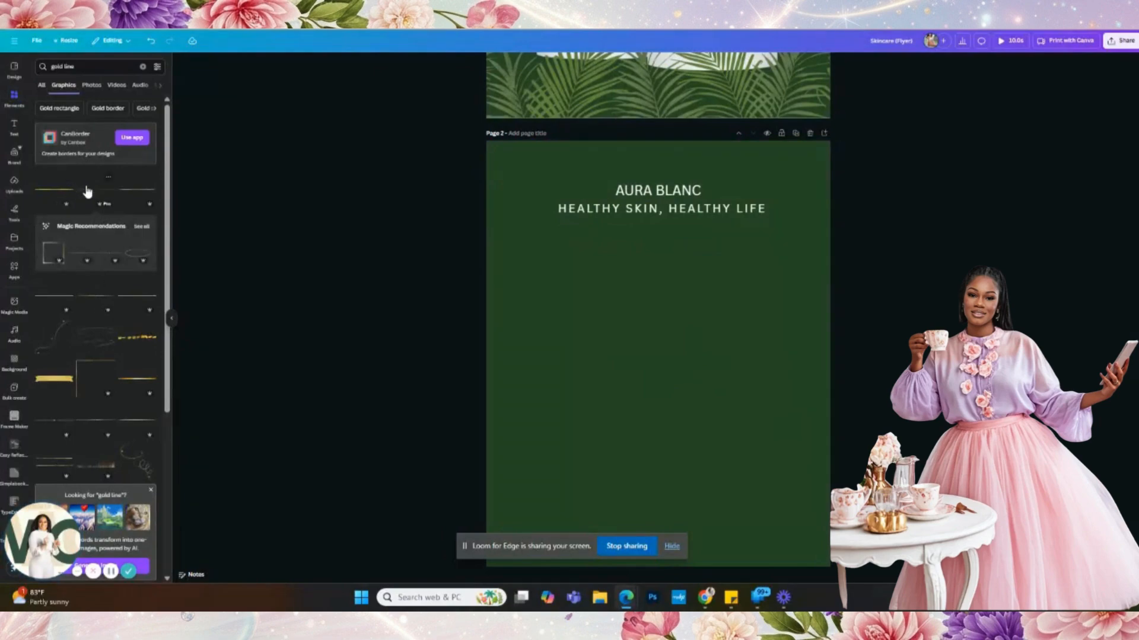
pyautogui.click(87, 191)
pyautogui.moveTo(791, 366); pyautogui.dragTo(707, 363)
pyautogui.moveTo(627, 363); pyautogui.dragTo(665, 247)
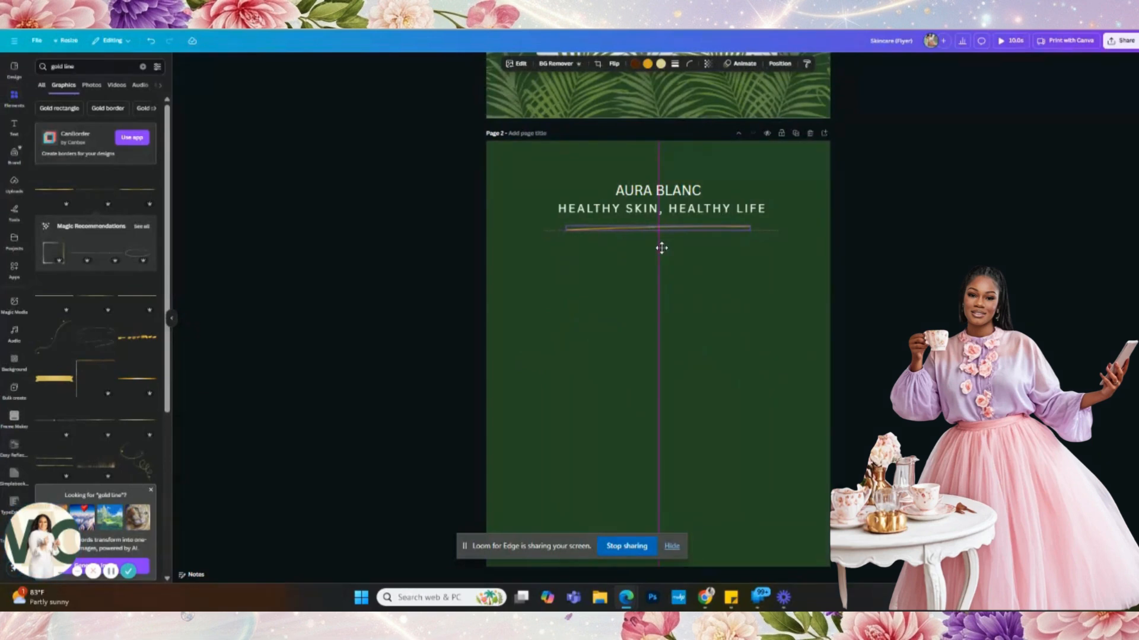
# - Copy the skincare description paragraph from page 1 and paste it under page 2's gold line
pyautogui.scroll(5, 661, 248)
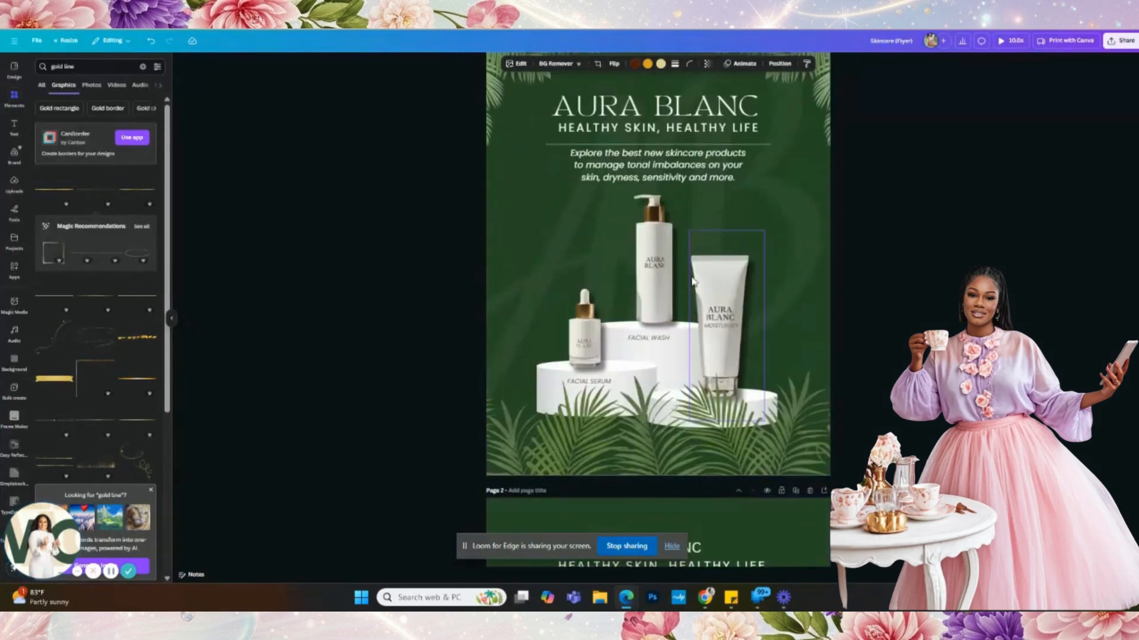
pyautogui.click(676, 178)
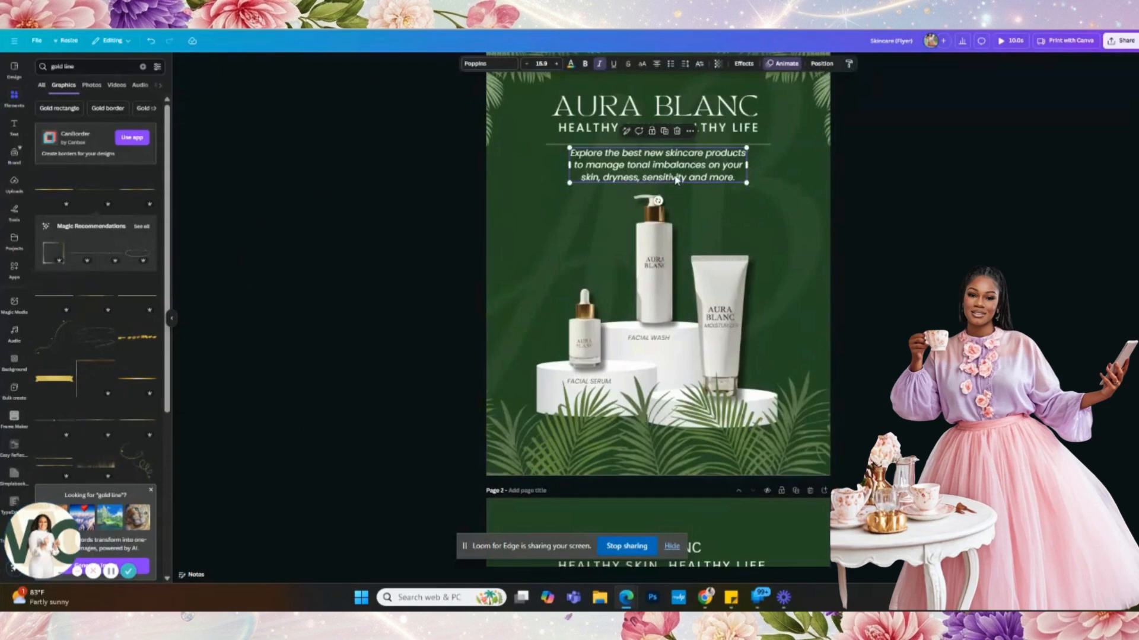
pyautogui.scroll(-5, 676, 181)
pyautogui.click(650, 237)
pyautogui.write('Explore the best new skincare products to manage tonal imbalances on your skin, dryness, sensitivity and more.')
pyautogui.moveTo(657, 218); pyautogui.dragTo(647, 202)
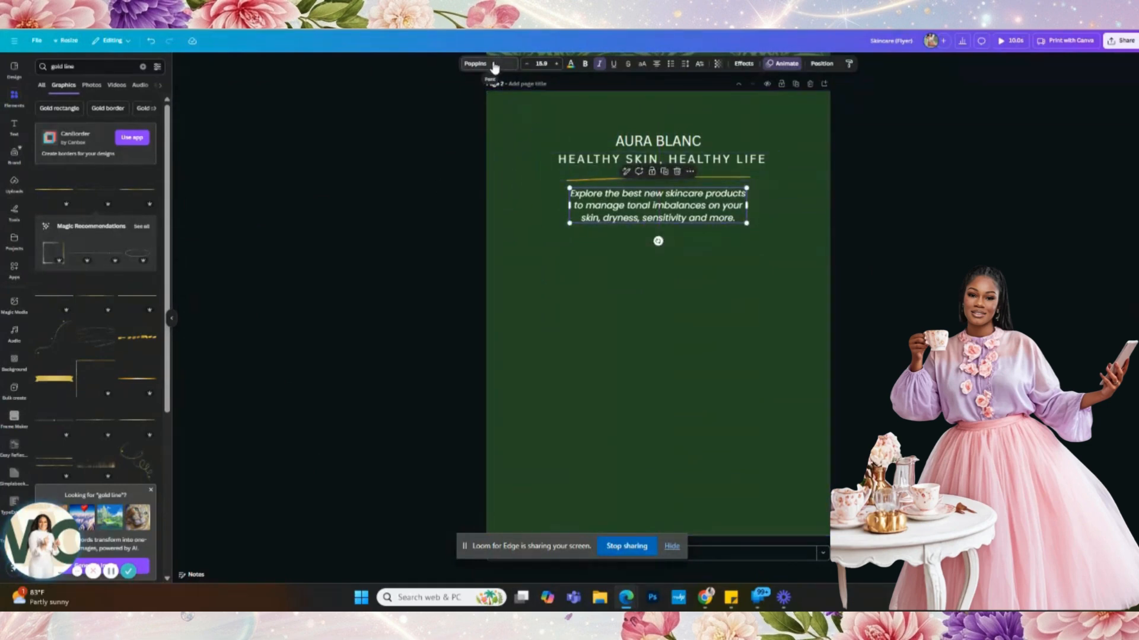
# - Set the AURA BLANC heading font to TAN Twinkle and nudge the description paragraph slightly up
pyautogui.click(490, 64)
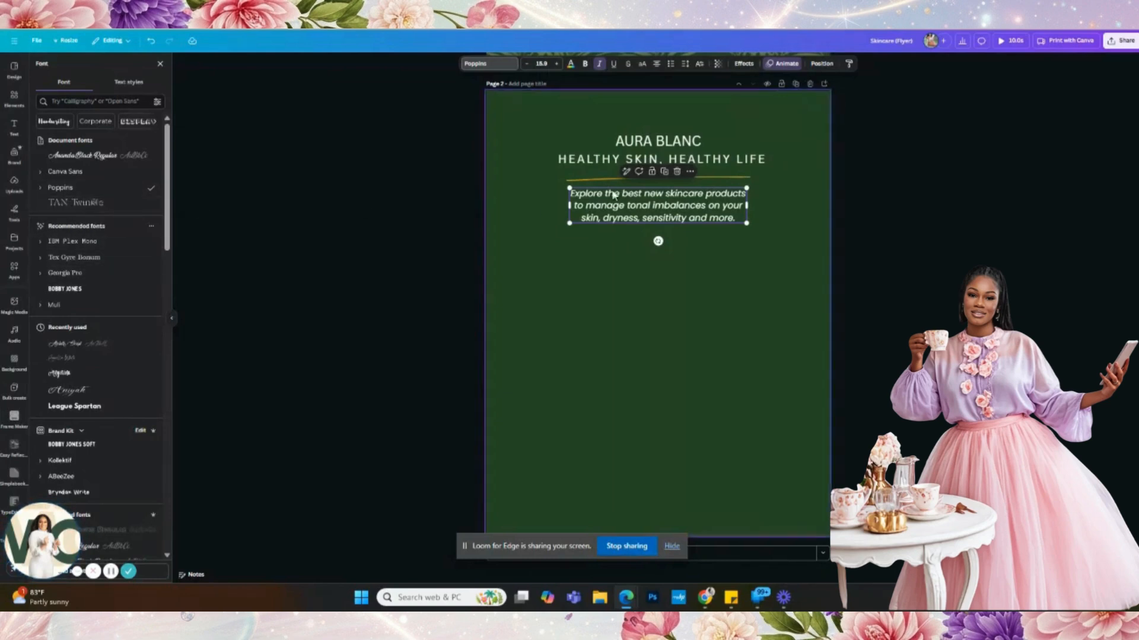
pyautogui.click(661, 142)
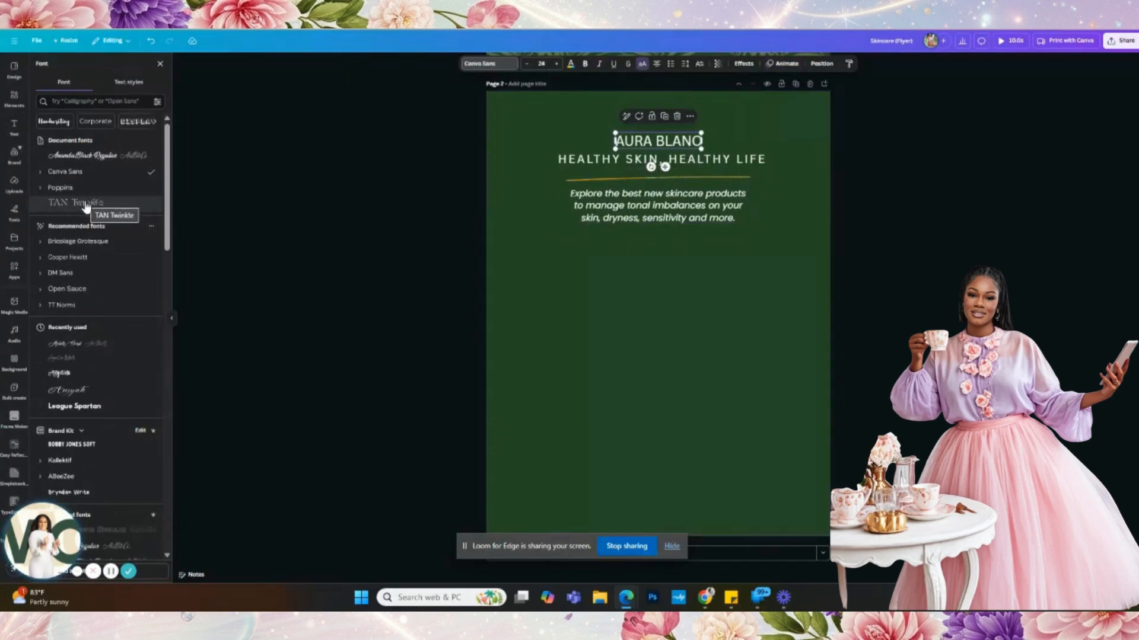
pyautogui.click(83, 204)
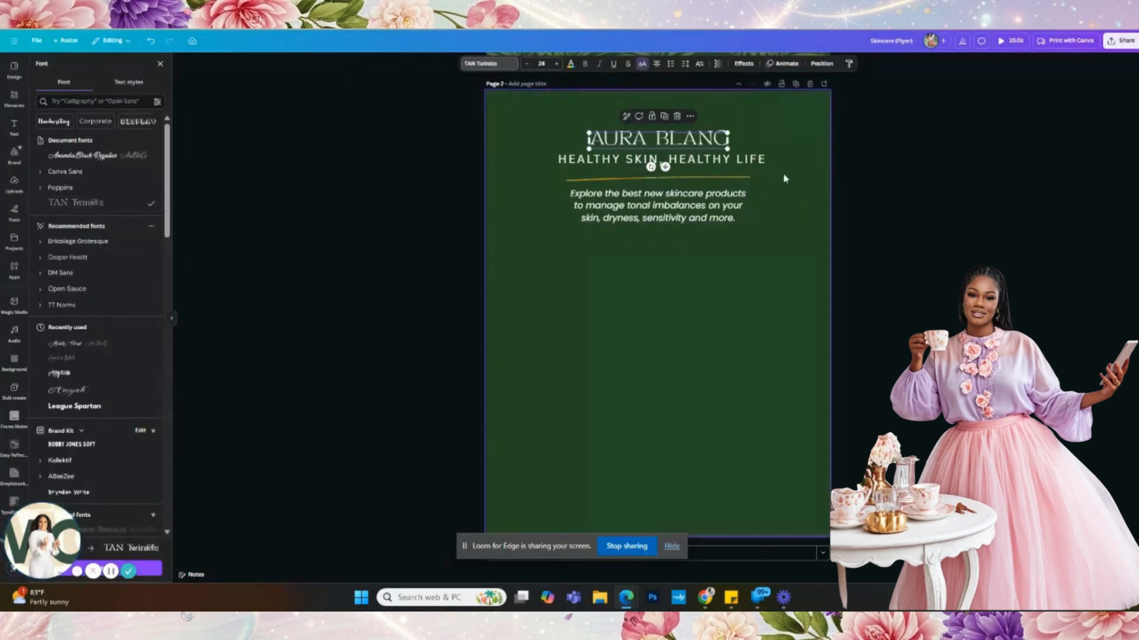
pyautogui.click(748, 163)
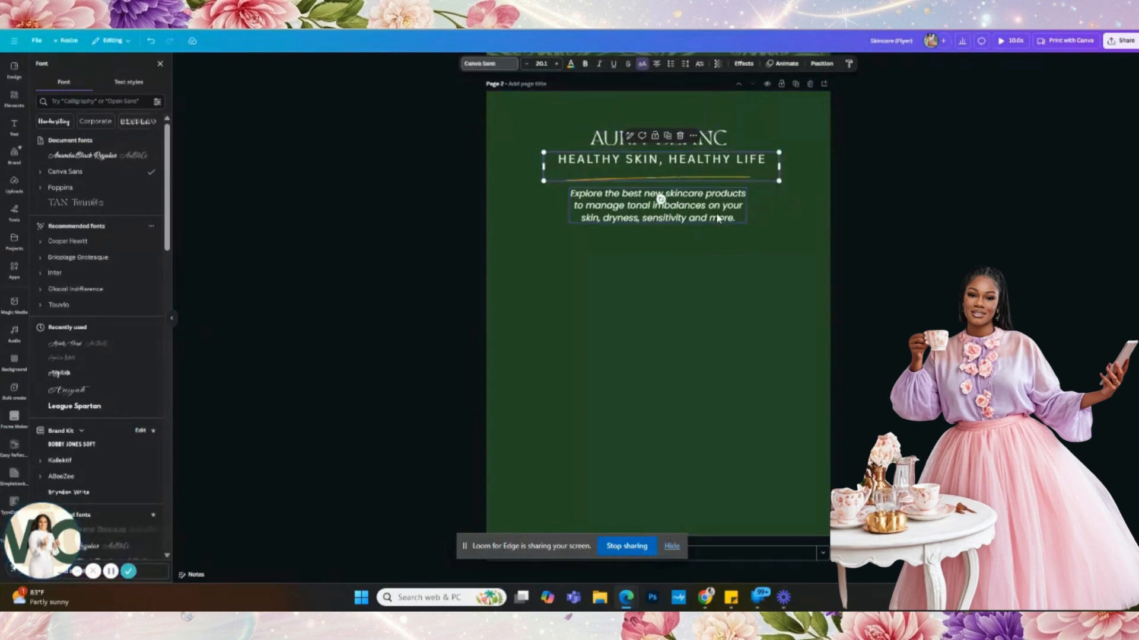
pyautogui.click(718, 219)
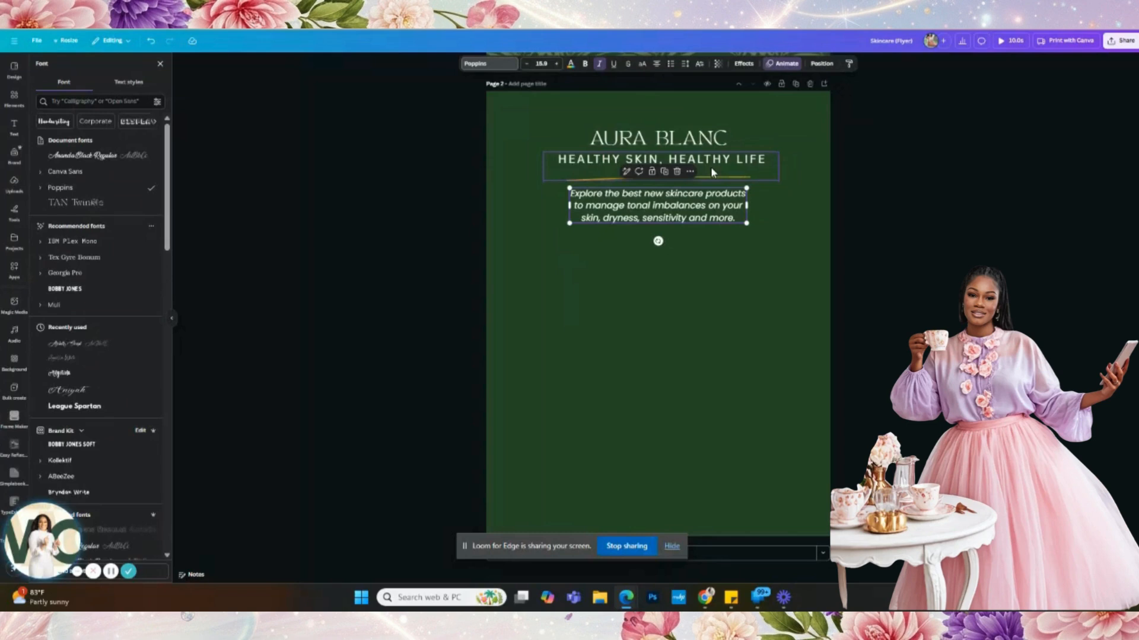
pyautogui.moveTo(709, 201); pyautogui.dragTo(712, 196)
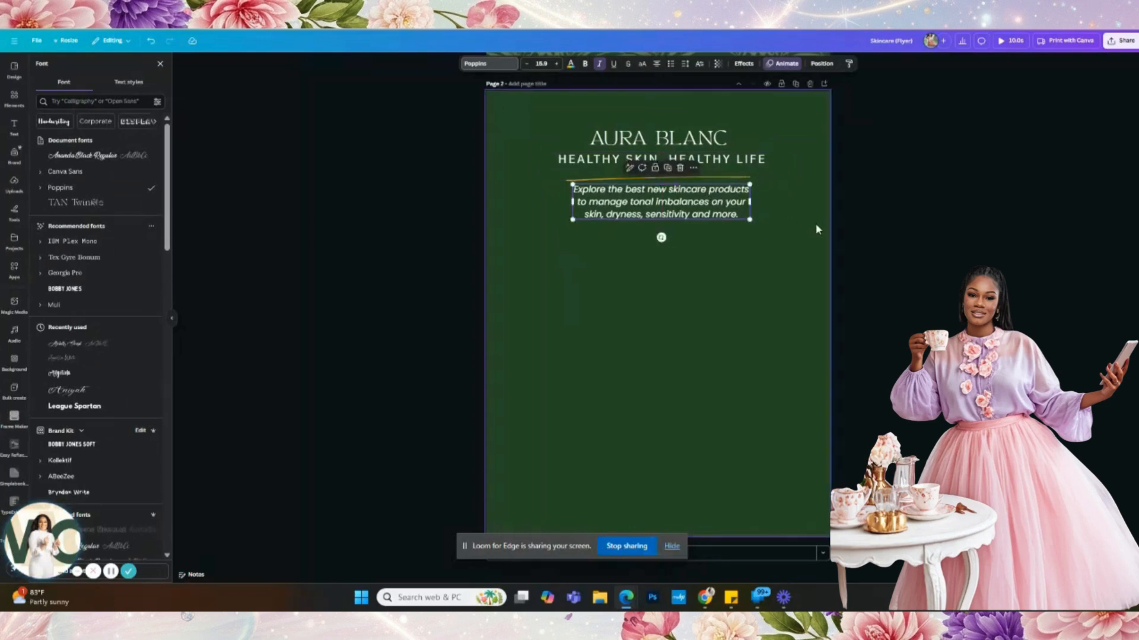
# - Browse the Uploads panel, then close it and select page 2's background
pyautogui.scroll(8, 817, 228)
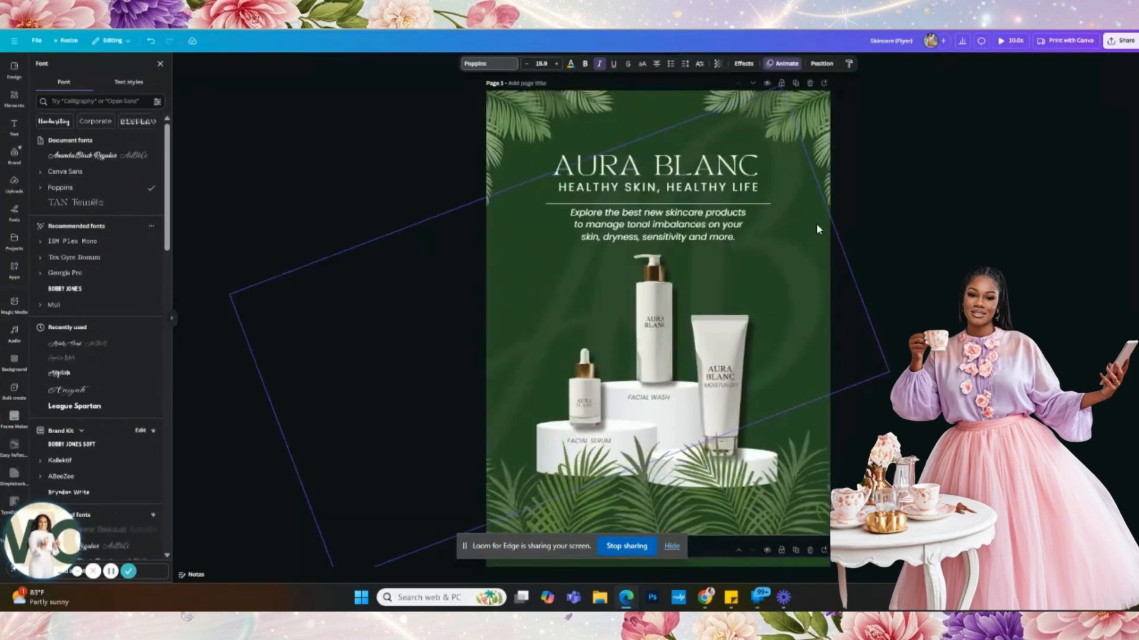
pyautogui.scroll(-1, 817, 229)
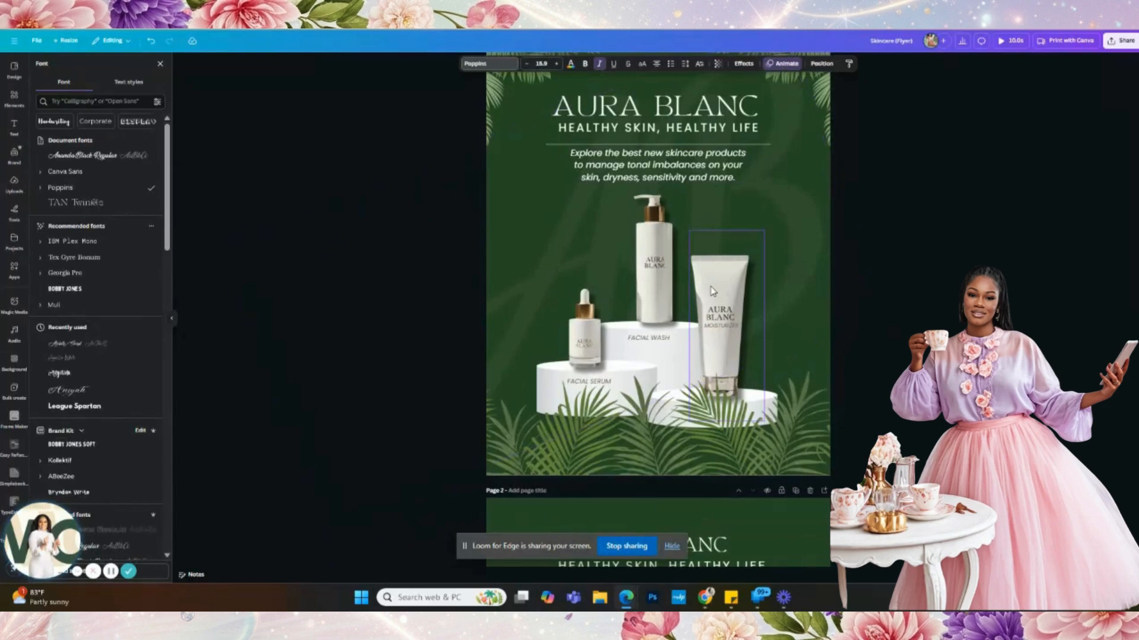
pyautogui.scroll(-2, 712, 291)
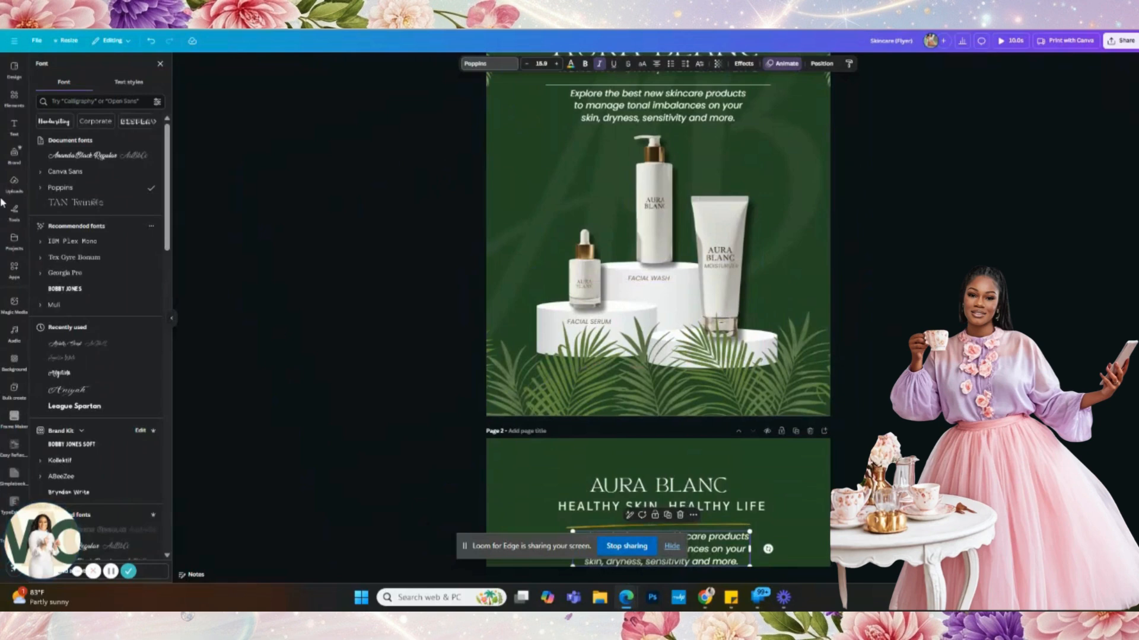
pyautogui.click(14, 184)
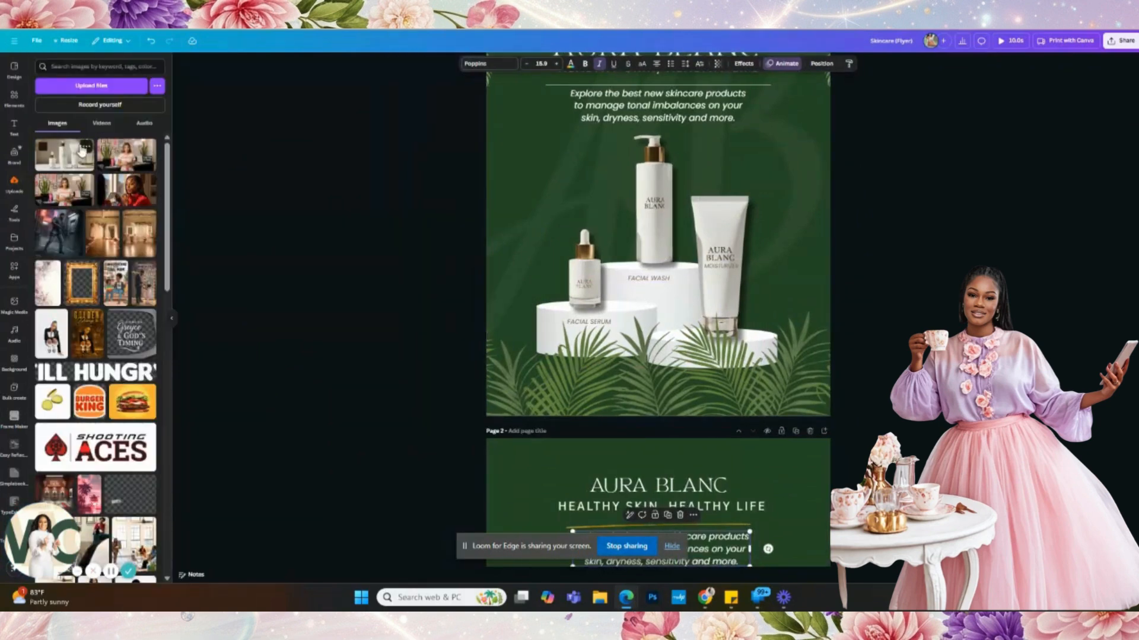
pyautogui.click(18, 185)
pyautogui.scroll(-6, 705, 257)
pyautogui.click(645, 310)
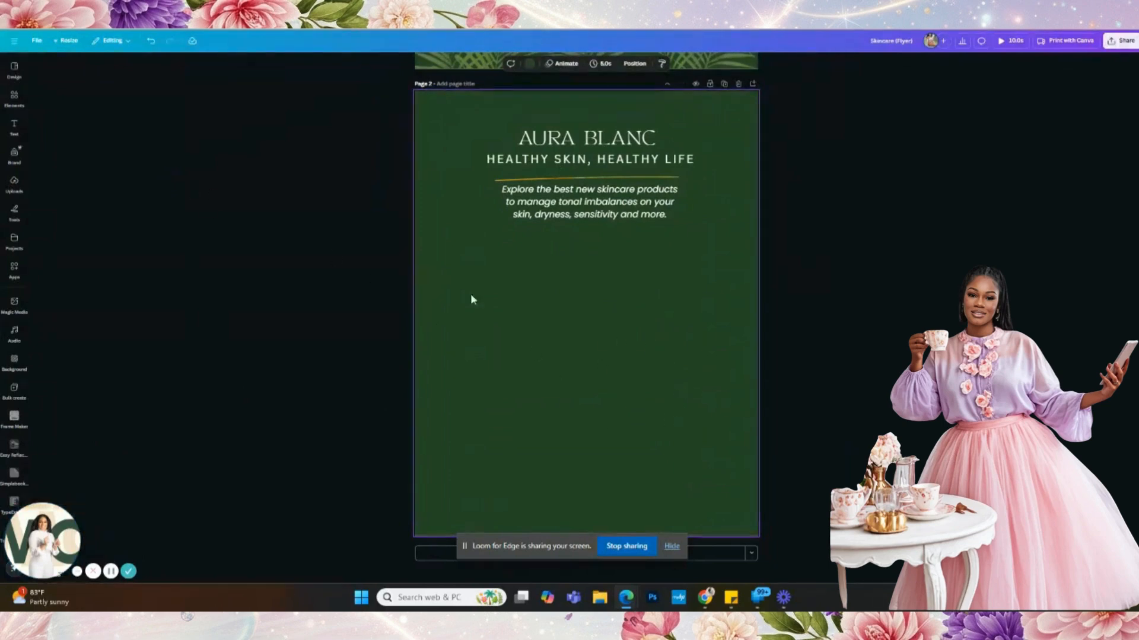
# - Search graphics for 'product display' and place the white three-tier podium low on page 2
pyautogui.click(14, 98)
pyautogui.click(54, 87)
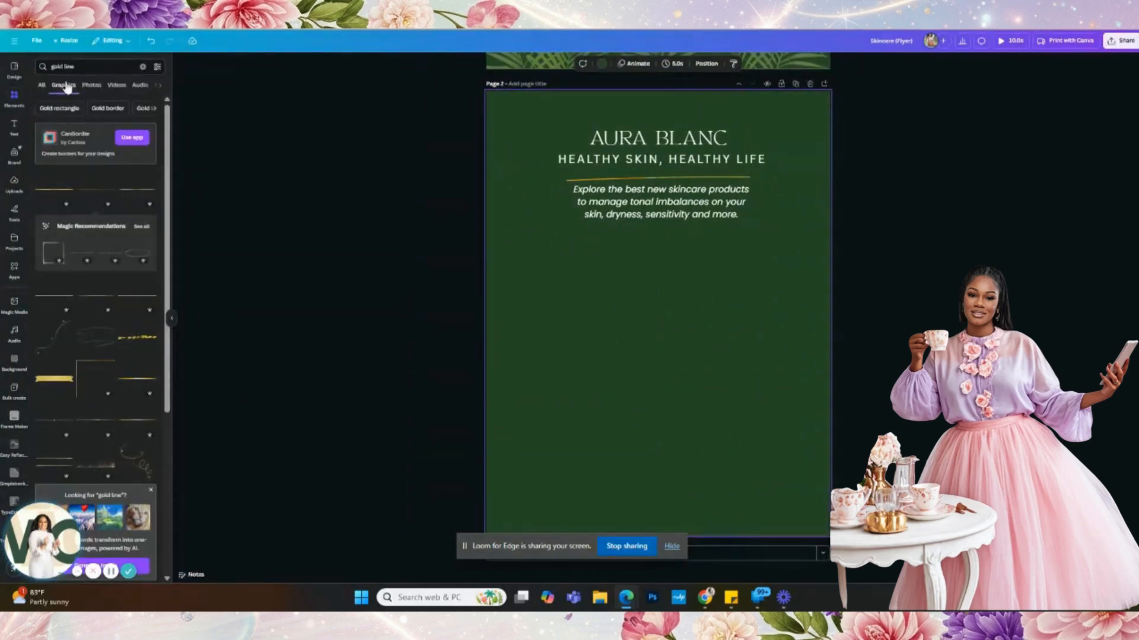
pyautogui.click(142, 67)
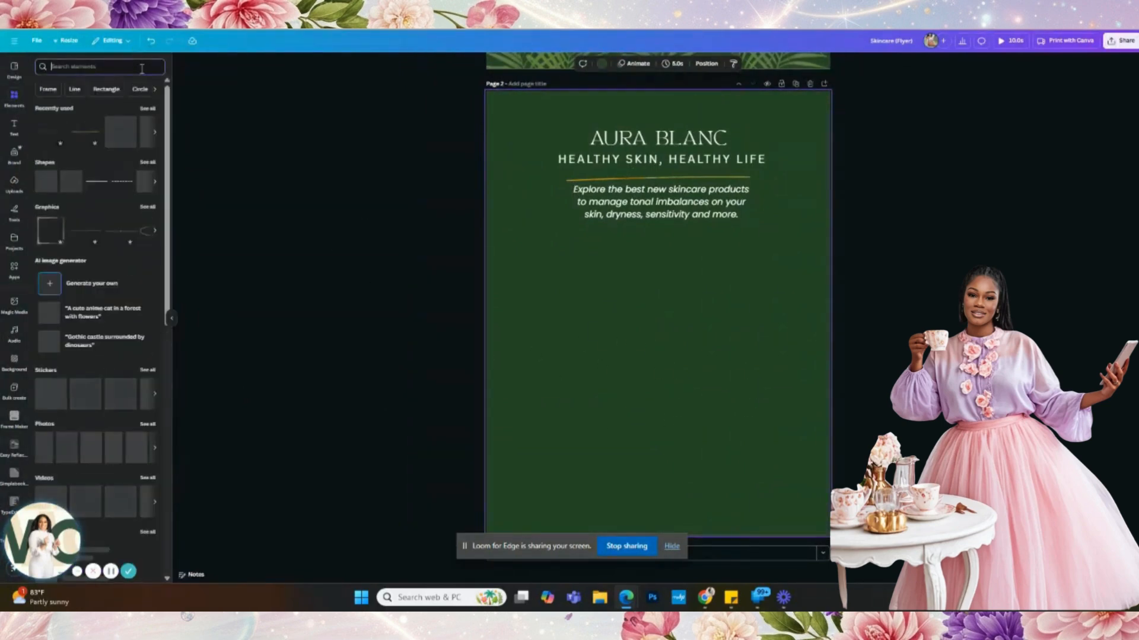
pyautogui.write('pr')
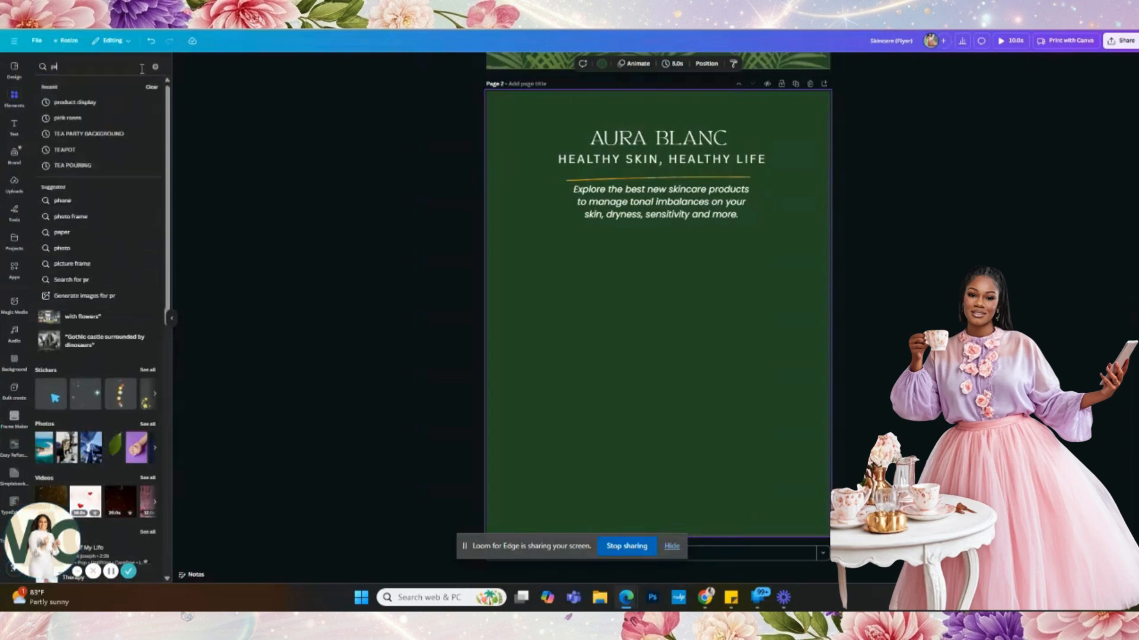
pyautogui.write('oduct display')
pyautogui.press('Return')
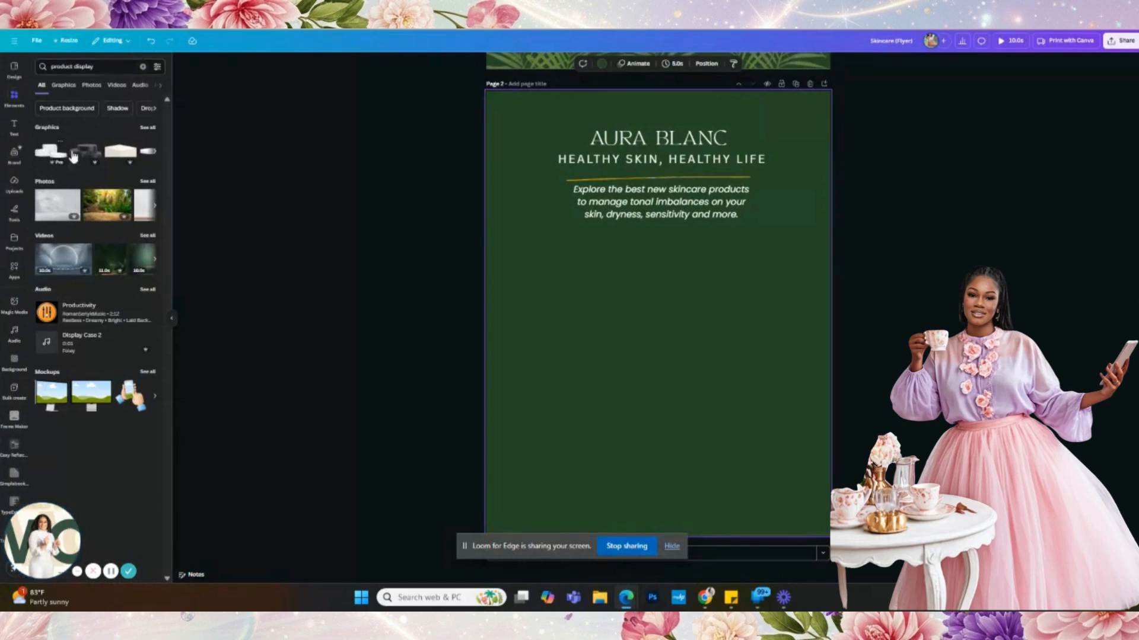
pyautogui.click(52, 151)
pyautogui.moveTo(730, 331); pyautogui.dragTo(731, 417)
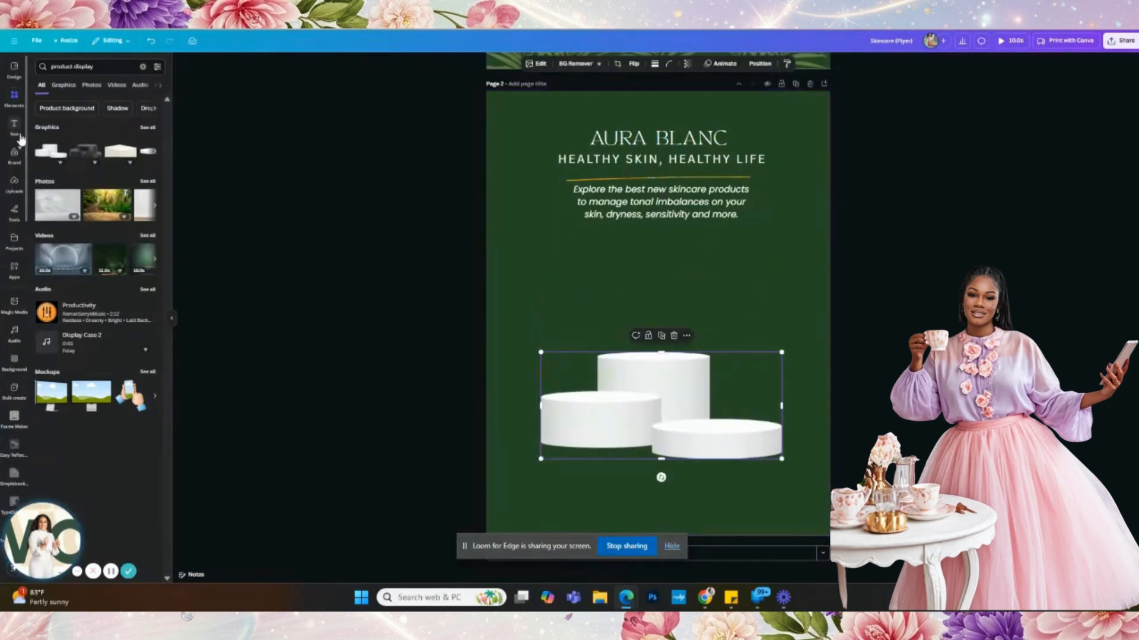
# - Search 'greenery' and scroll through the full list of greenery graphics
pyautogui.click(143, 69)
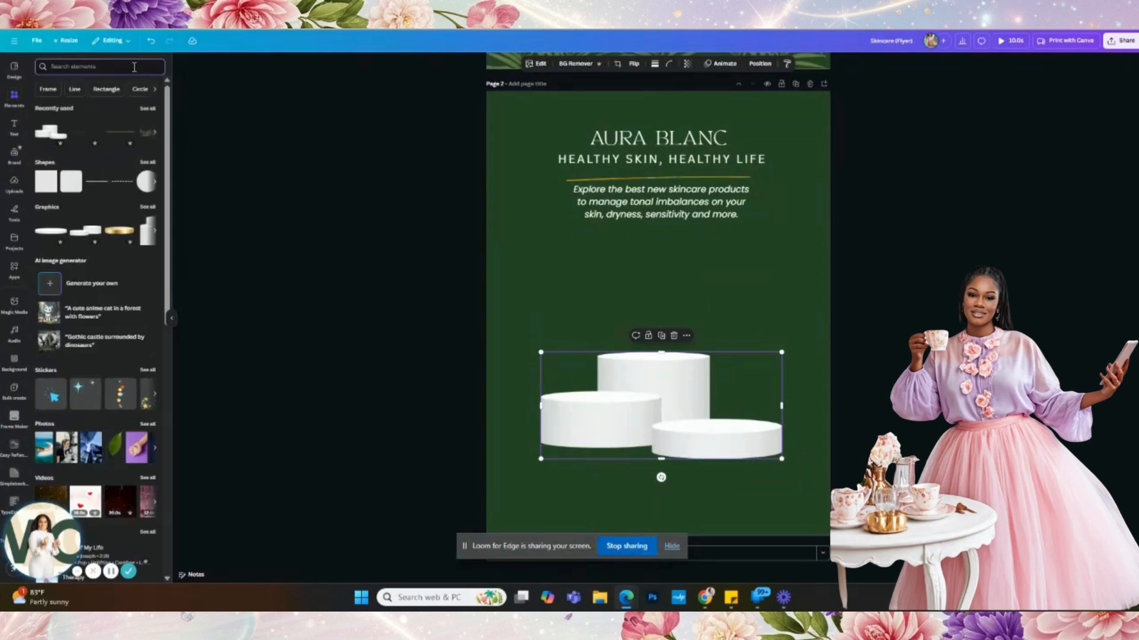
pyautogui.write('green')
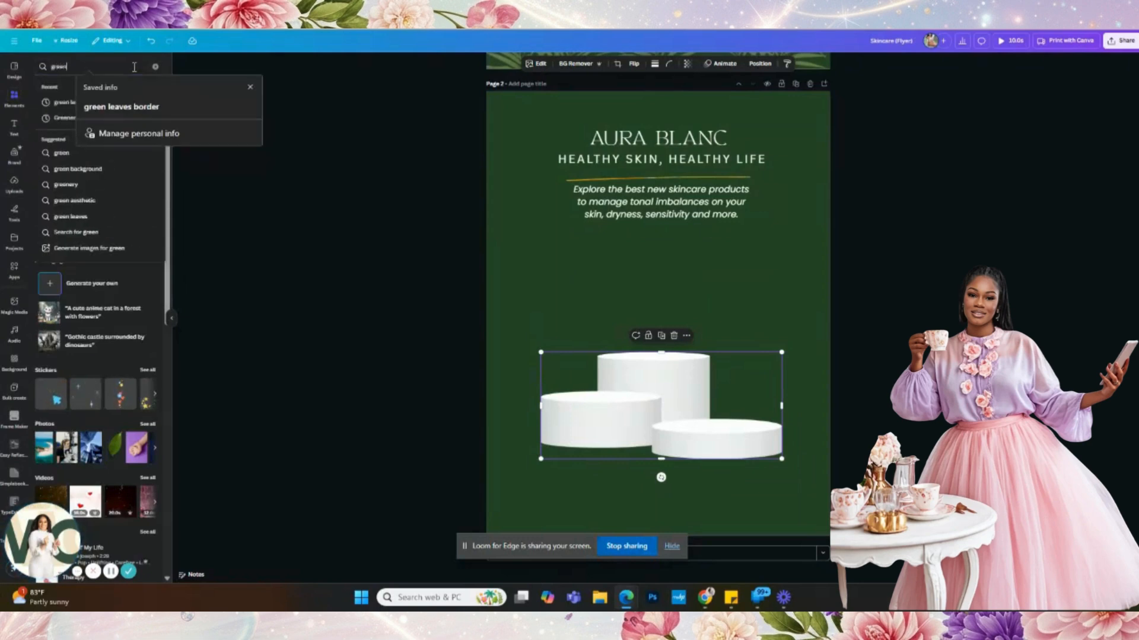
pyautogui.write('ery')
pyautogui.press('Return')
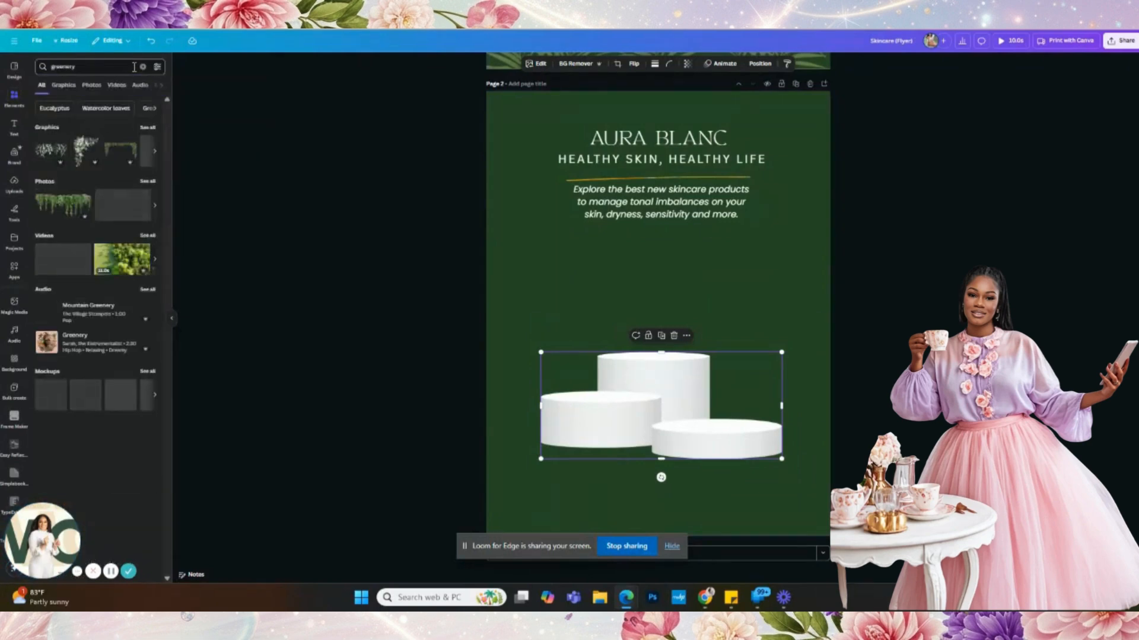
pyautogui.click(148, 129)
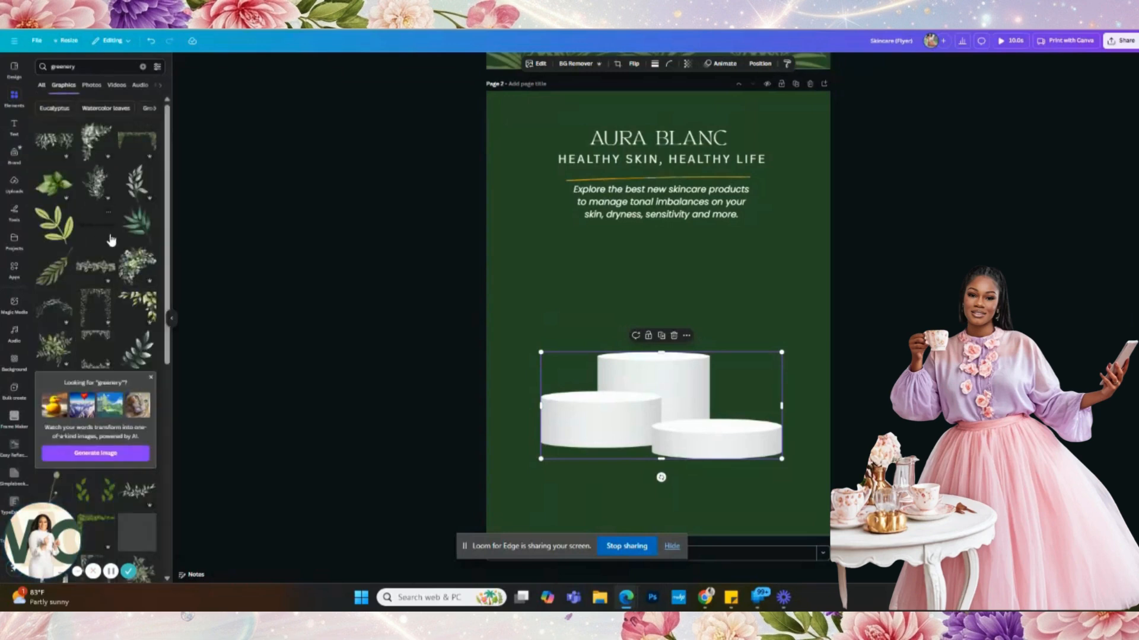
pyautogui.scroll(-5, 105, 249)
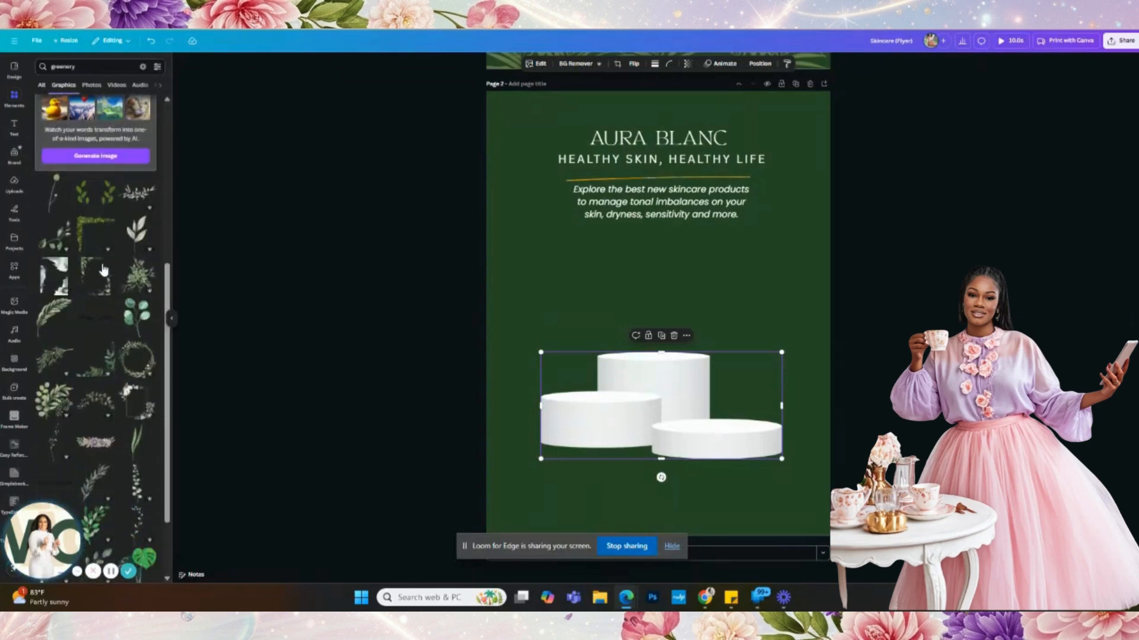
pyautogui.scroll(-2, 103, 270)
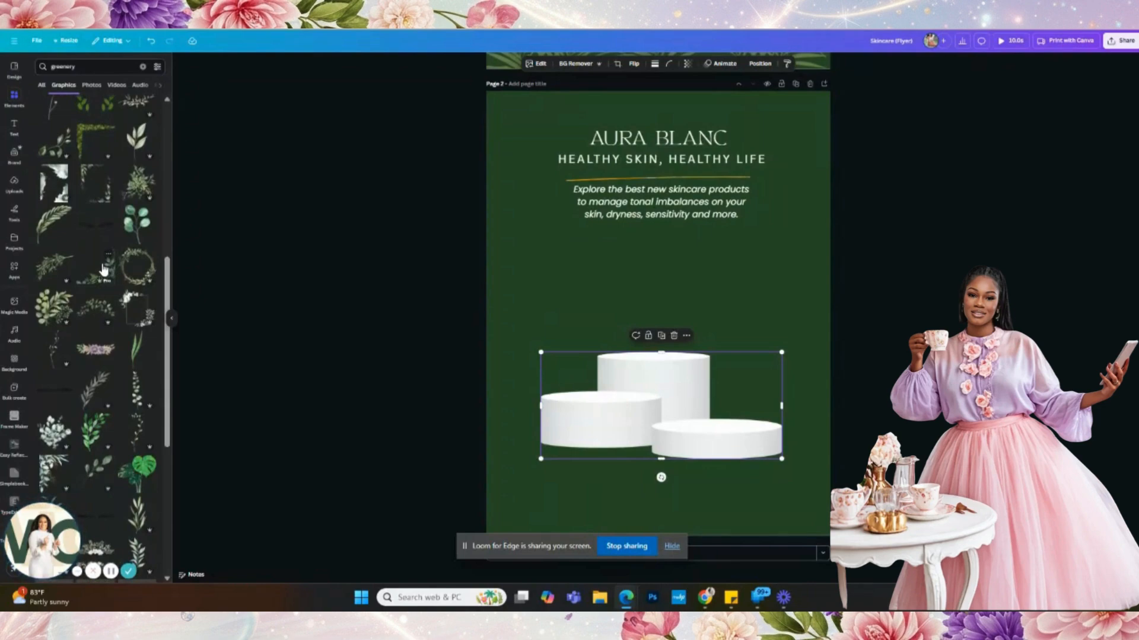
pyautogui.scroll(-5, 104, 270)
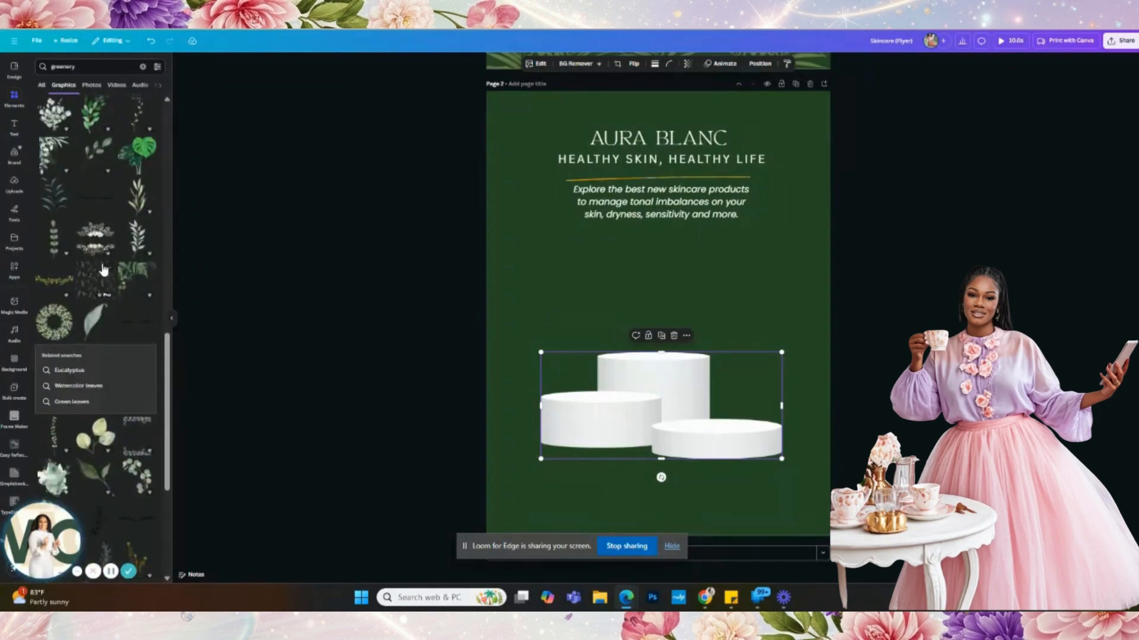
pyautogui.scroll(10, 102, 268)
# - Clear the greenery search and show all recently used elements
pyautogui.click(42, 87)
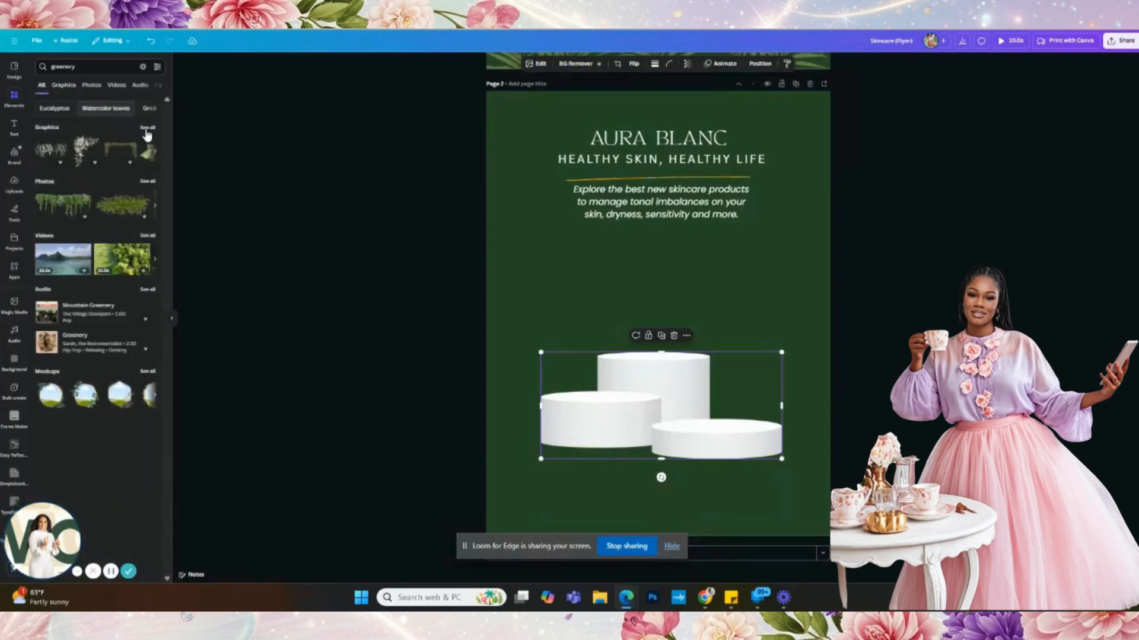
pyautogui.click(143, 67)
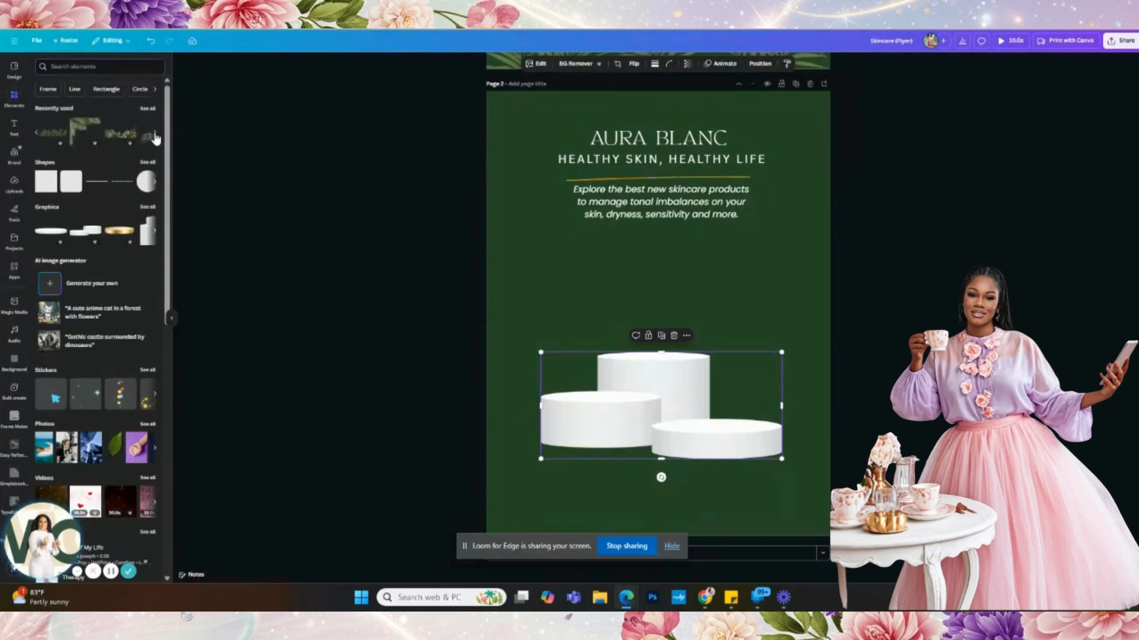
pyautogui.click(148, 110)
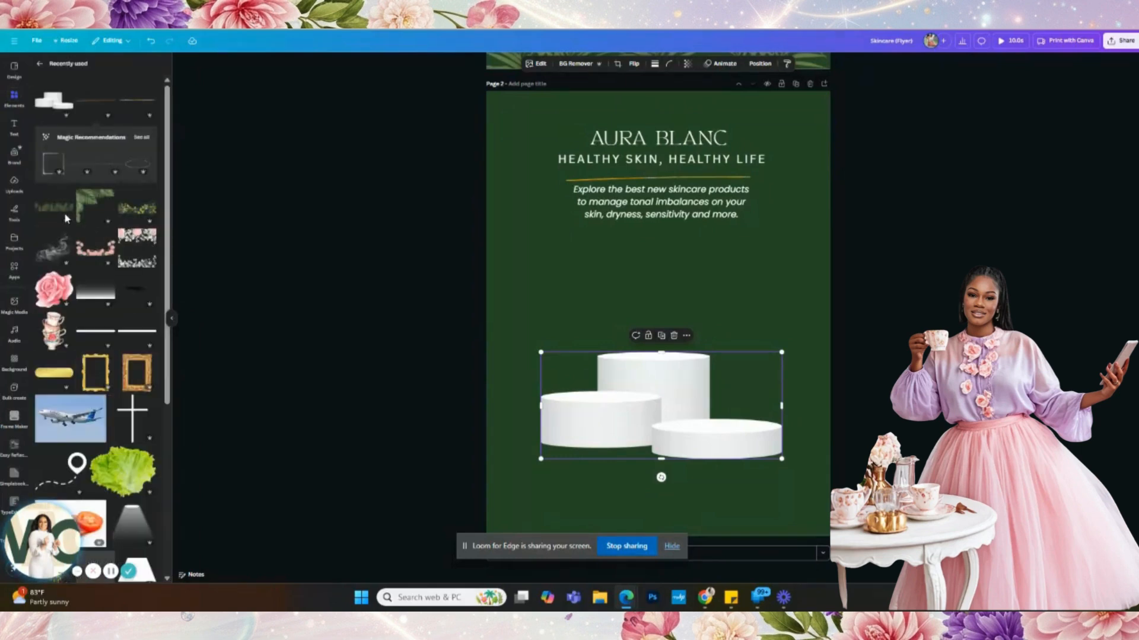
# - Place the palm-leaf greenery along the bottom of page 2, enlarged and shifted slightly left
pyautogui.click(64, 215)
pyautogui.moveTo(721, 316); pyautogui.dragTo(725, 486)
pyautogui.click(694, 367)
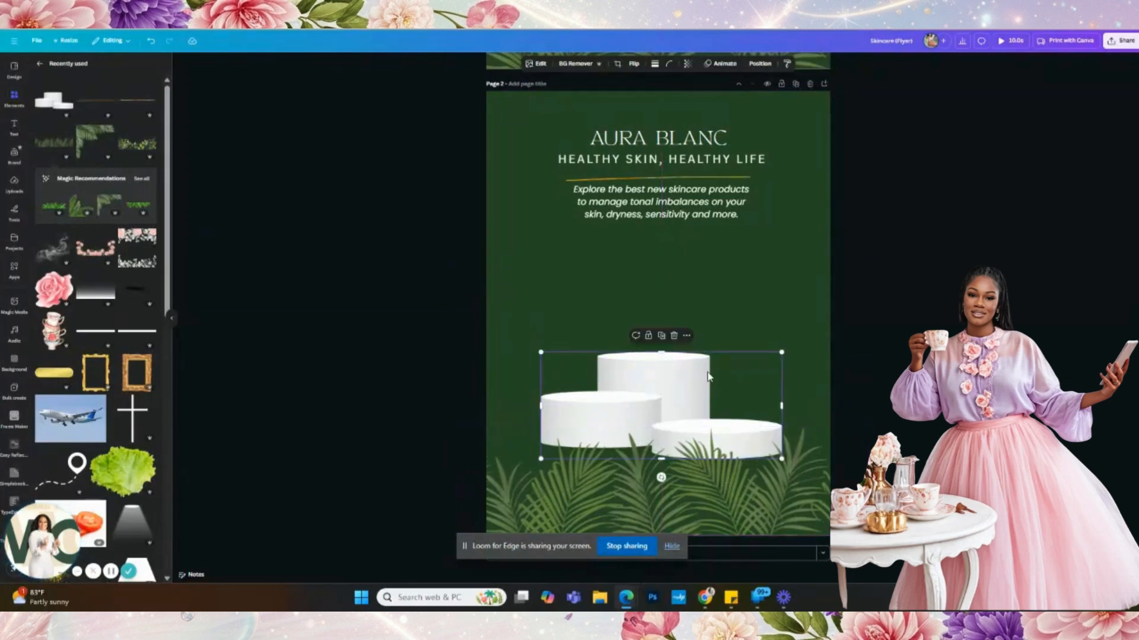
pyautogui.click(824, 446)
pyautogui.moveTo(870, 427); pyautogui.dragTo(970, 402)
pyautogui.moveTo(805, 465); pyautogui.dragTo(770, 465)
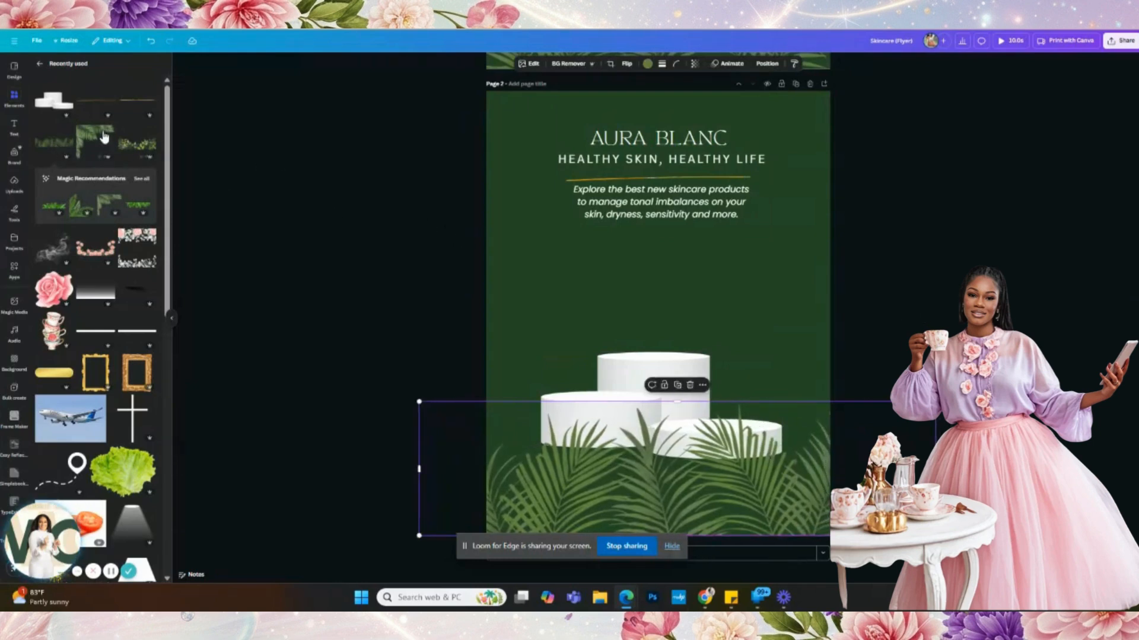
# - Put palm leaves in the top-left corner and a horizontally flipped duplicate in the top-right
pyautogui.click(130, 140)
pyautogui.moveTo(585, 291); pyautogui.dragTo(548, 134)
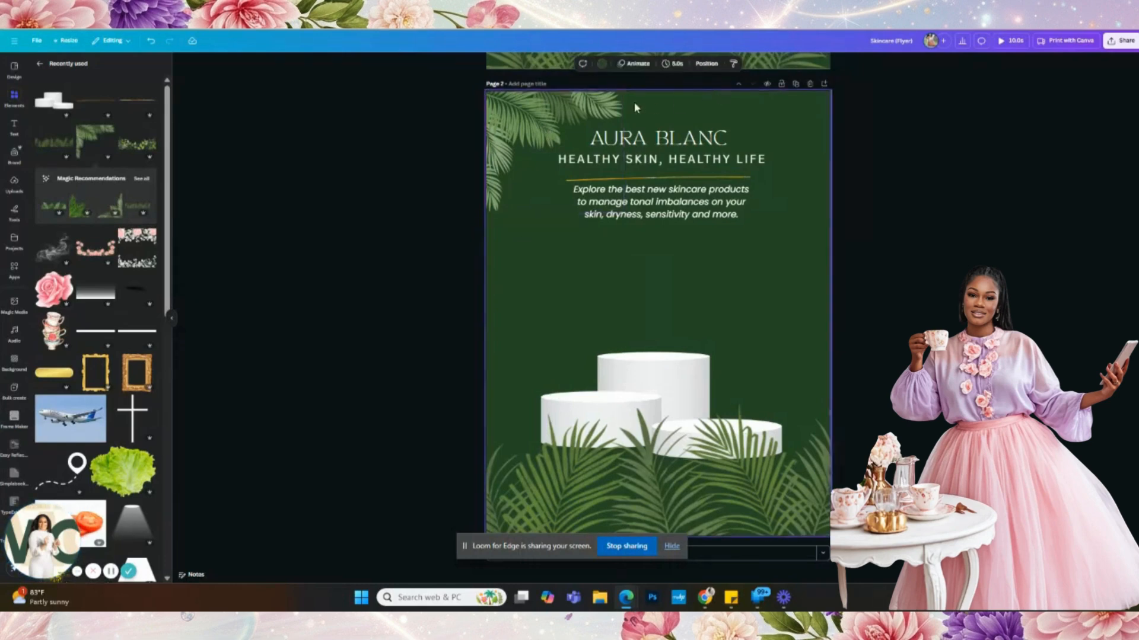
pyautogui.hotkey('ctrl', 'd')
pyautogui.moveTo(596, 106); pyautogui.dragTo(806, 114)
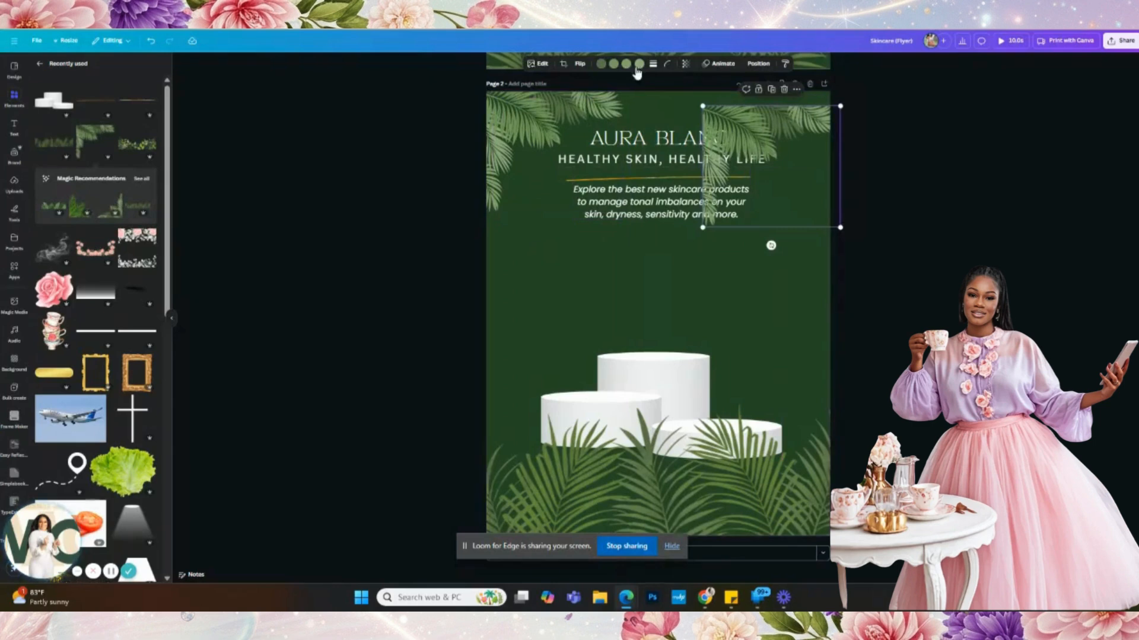
pyautogui.click(578, 63)
pyautogui.click(578, 85)
pyautogui.moveTo(826, 138)
pyautogui.mouseDown()
pyautogui.moveTo(804, 113)
pyautogui.moveTo(822, 124)
pyautogui.mouseUp()
# - Enlarge the white podiums and nudge them slightly left
pyautogui.click(676, 398)
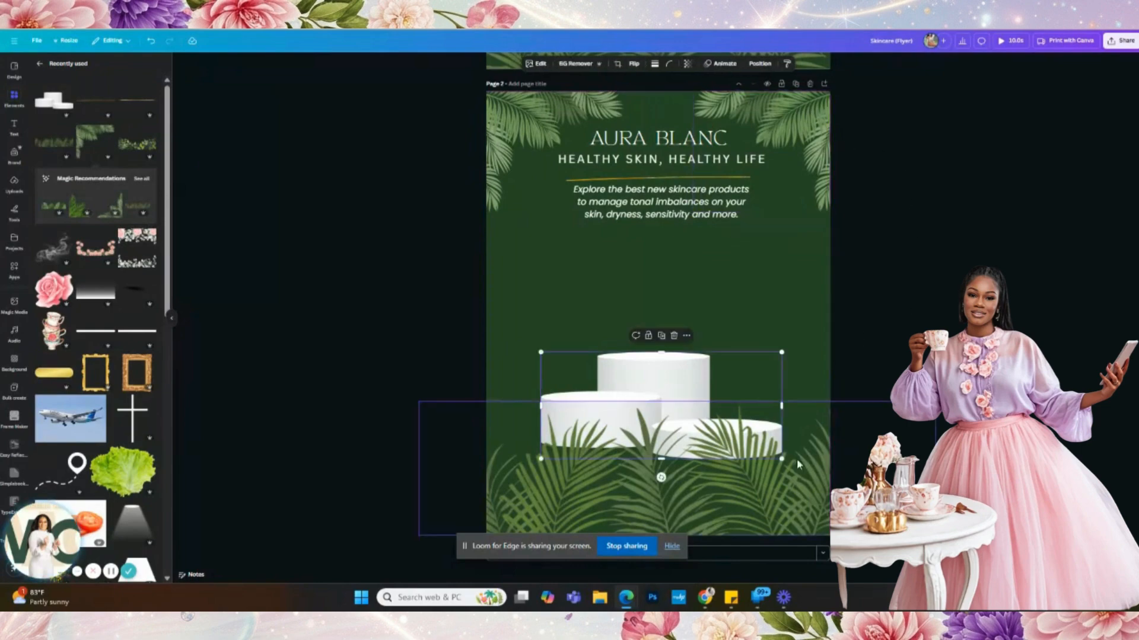
pyautogui.moveTo(780, 462); pyautogui.dragTo(821, 478)
pyautogui.moveTo(730, 388); pyautogui.dragTo(709, 389)
pyautogui.click(806, 279)
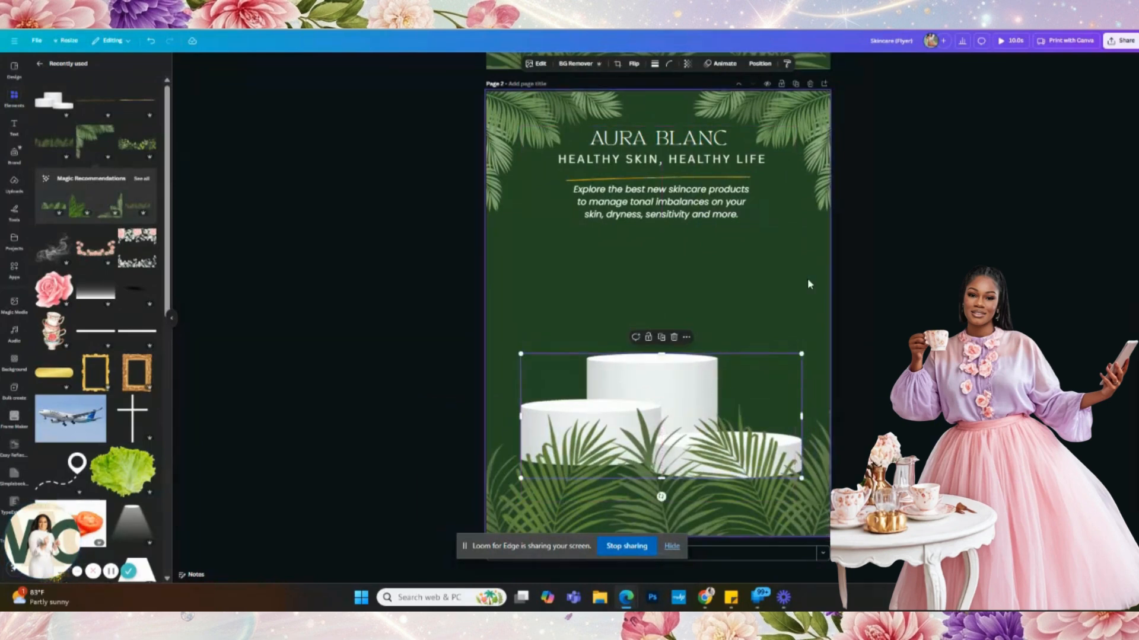
pyautogui.moveTo(778, 253); pyautogui.dragTo(640, 137)
pyautogui.click(618, 267)
# - Lock both the top-right and top-left palm leaves in place
pyautogui.click(804, 140)
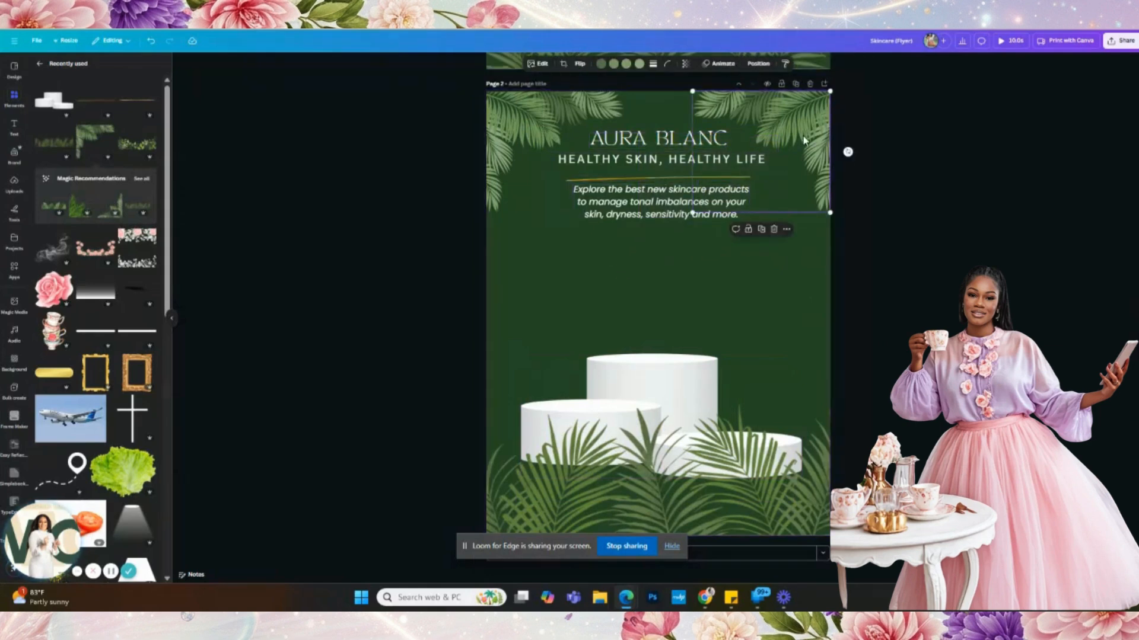
pyautogui.rightClick(803, 140)
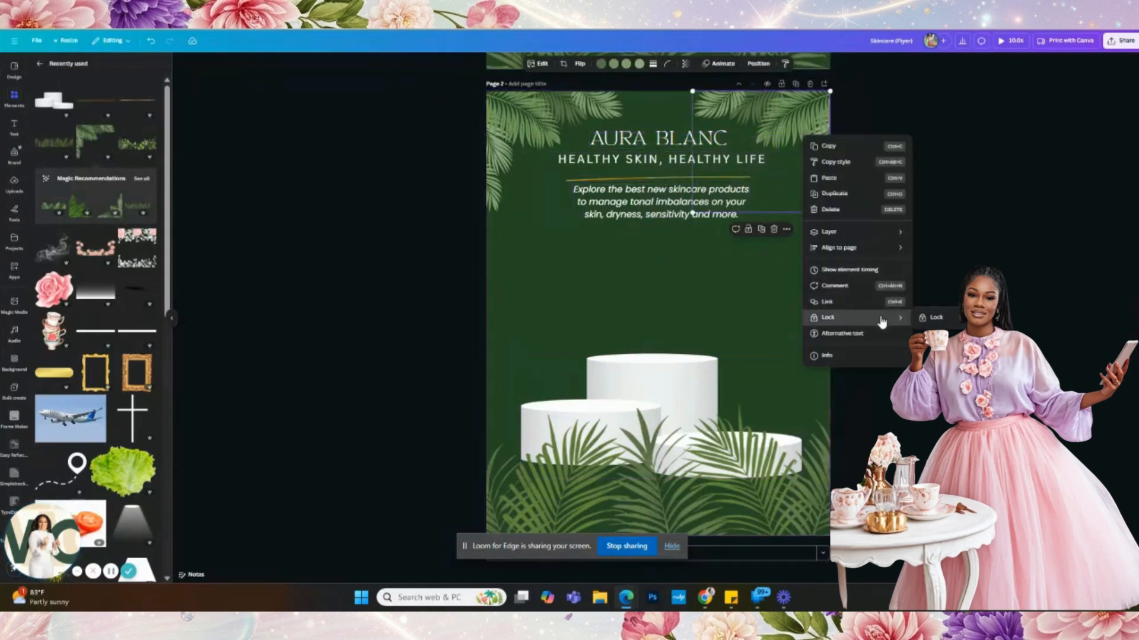
pyautogui.click(918, 321)
pyautogui.rightClick(503, 129)
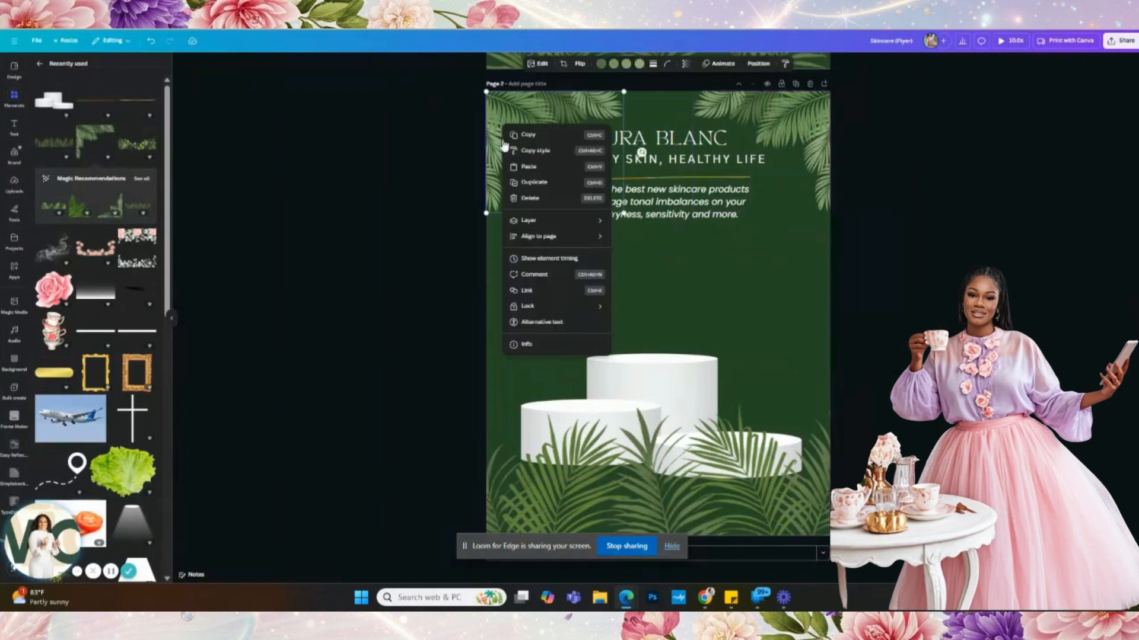
pyautogui.moveTo(537, 306)
pyautogui.click(660, 312)
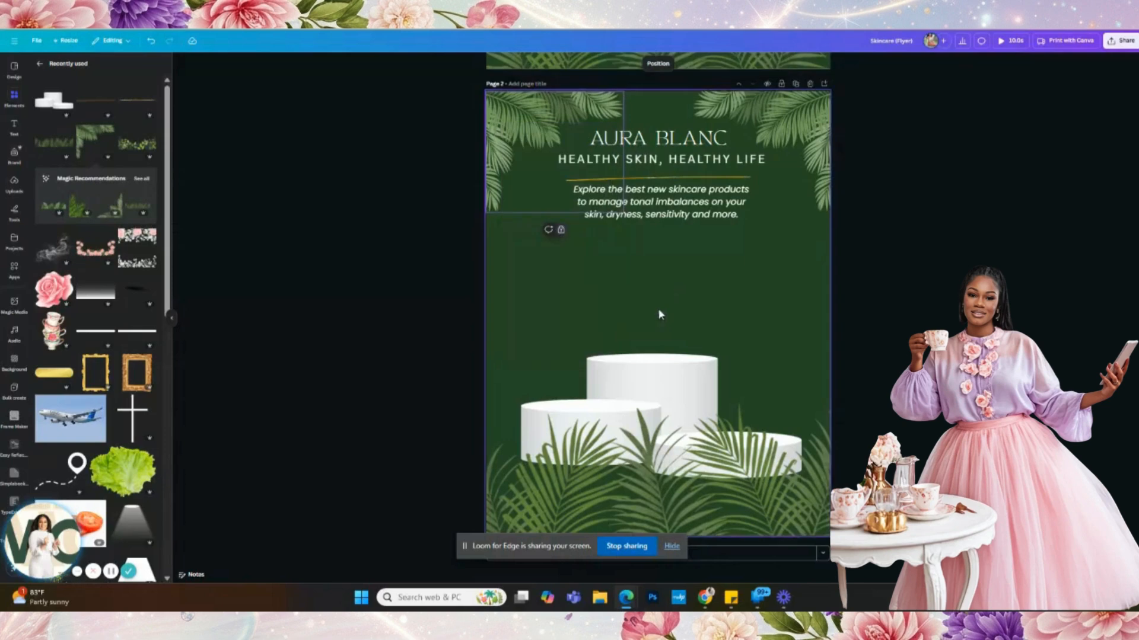
# - Move the whole title block down about 30 px, enlarge it and recentre it
pyautogui.moveTo(731, 279); pyautogui.dragTo(632, 217)
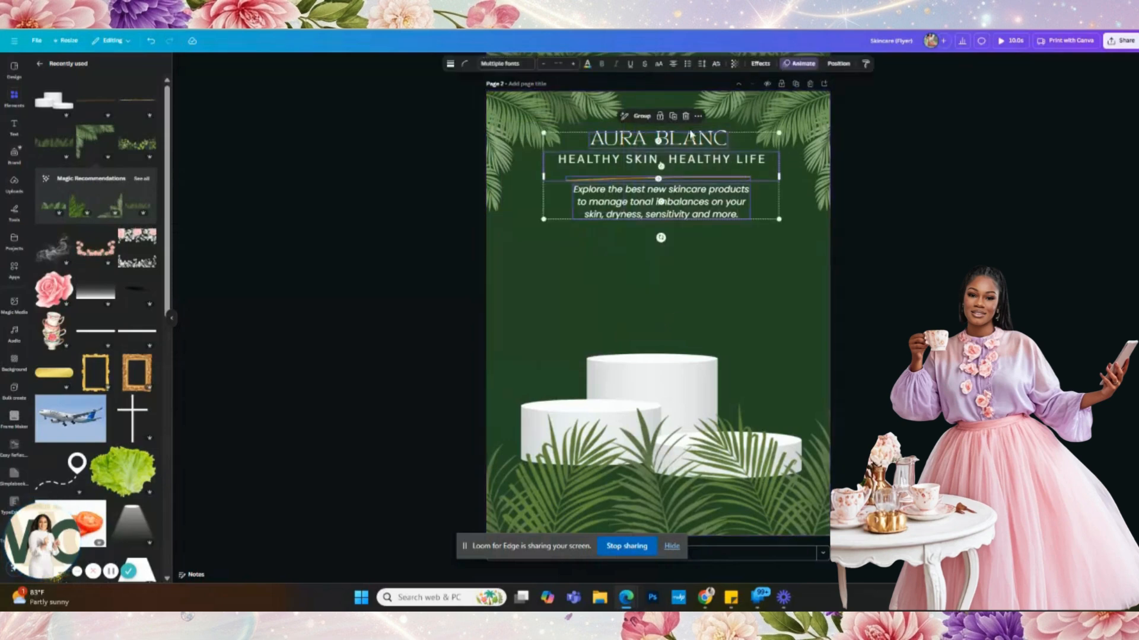
pyautogui.moveTo(672, 142); pyautogui.dragTo(668, 157)
pyautogui.moveTo(775, 238); pyautogui.dragTo(801, 277)
pyautogui.moveTo(764, 218); pyautogui.dragTo(749, 219)
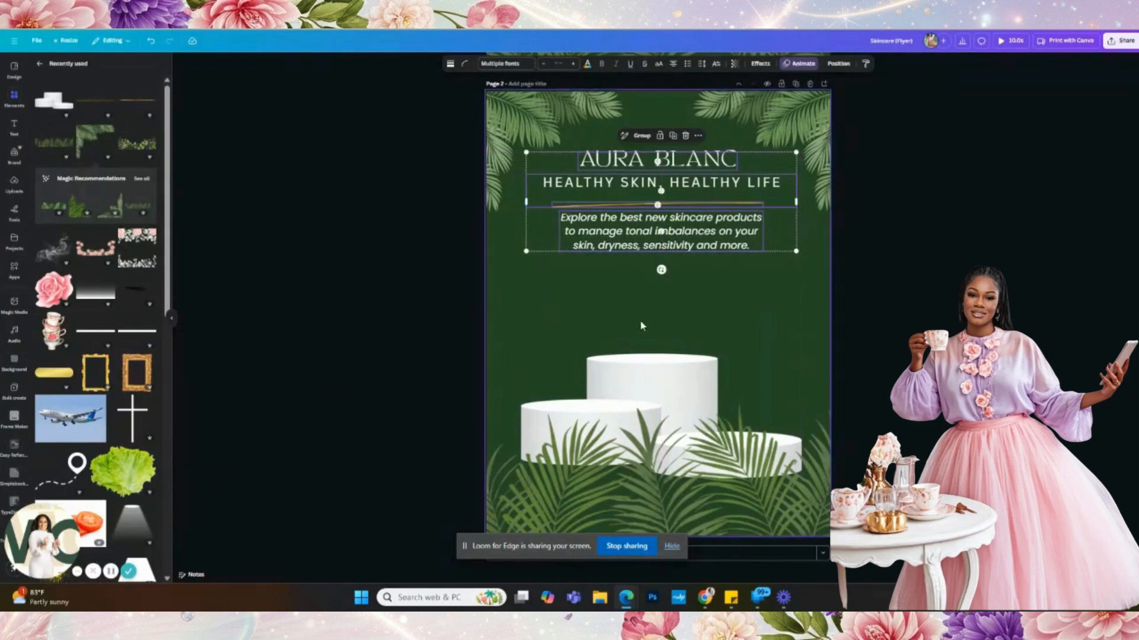
pyautogui.click(733, 280)
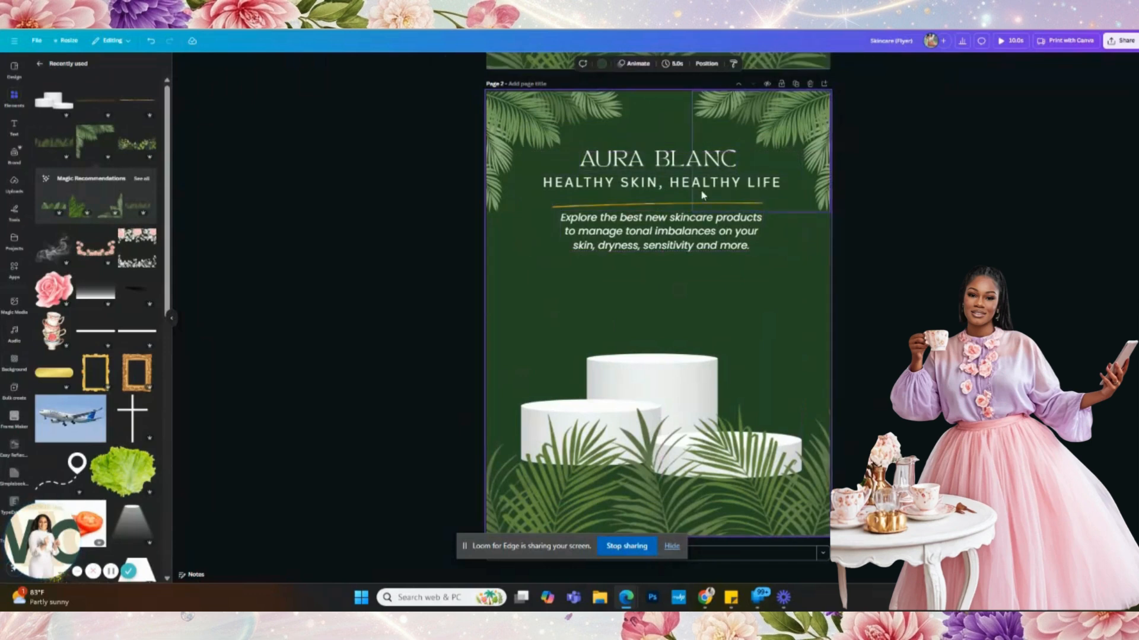
# - Shrink the tagline to size 21.3 and enlarge the recentred AURA BLANC heading to 35.4
pyautogui.click(668, 184)
pyautogui.moveTo(796, 206); pyautogui.dragTo(780, 207)
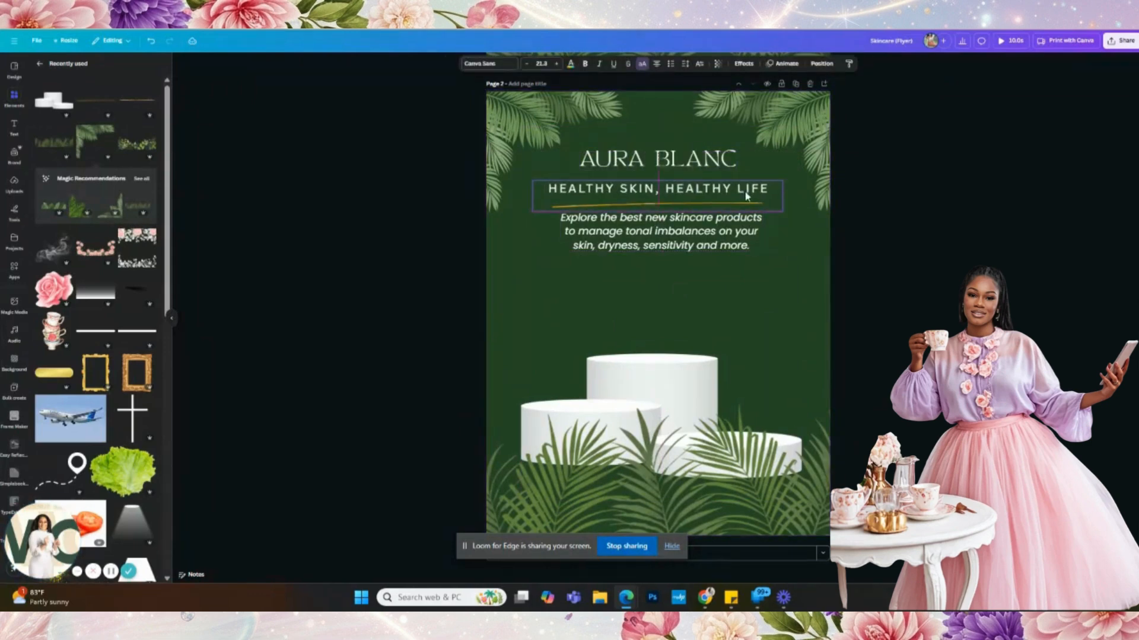
pyautogui.click(733, 166)
pyautogui.moveTo(735, 171); pyautogui.dragTo(748, 209)
pyautogui.moveTo(733, 165); pyautogui.dragTo(713, 169)
# - Raise the white podiums about 15 px
pyautogui.click(707, 234)
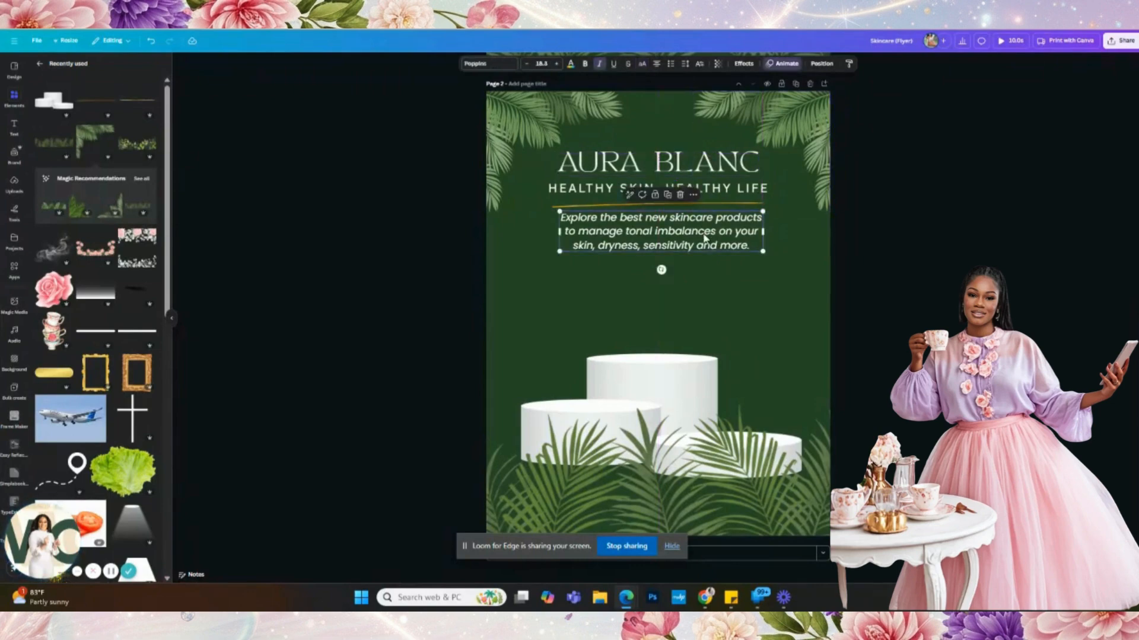
pyautogui.click(681, 172)
pyautogui.click(668, 243)
pyautogui.click(663, 366)
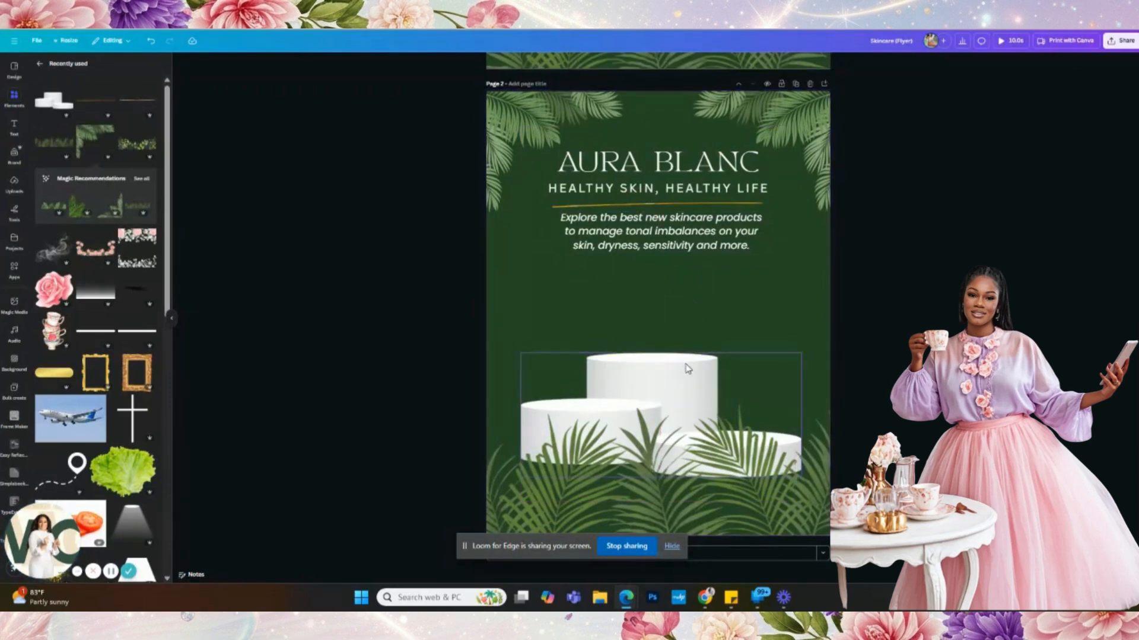
pyautogui.moveTo(685, 361); pyautogui.dragTo(685, 352)
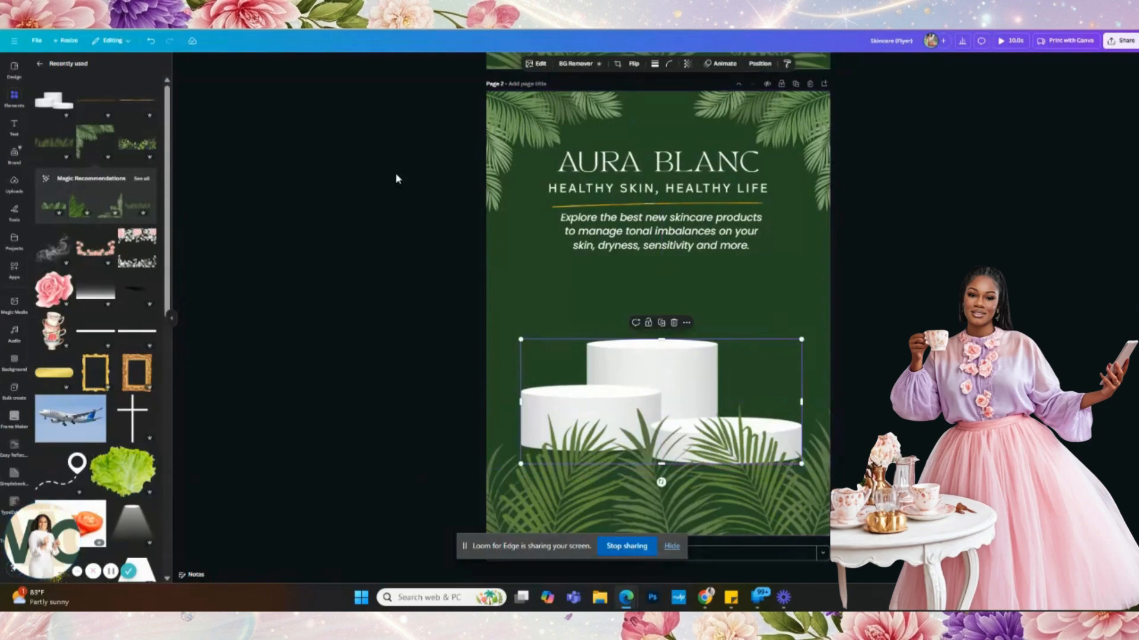
pyautogui.scroll(5, 418, 173)
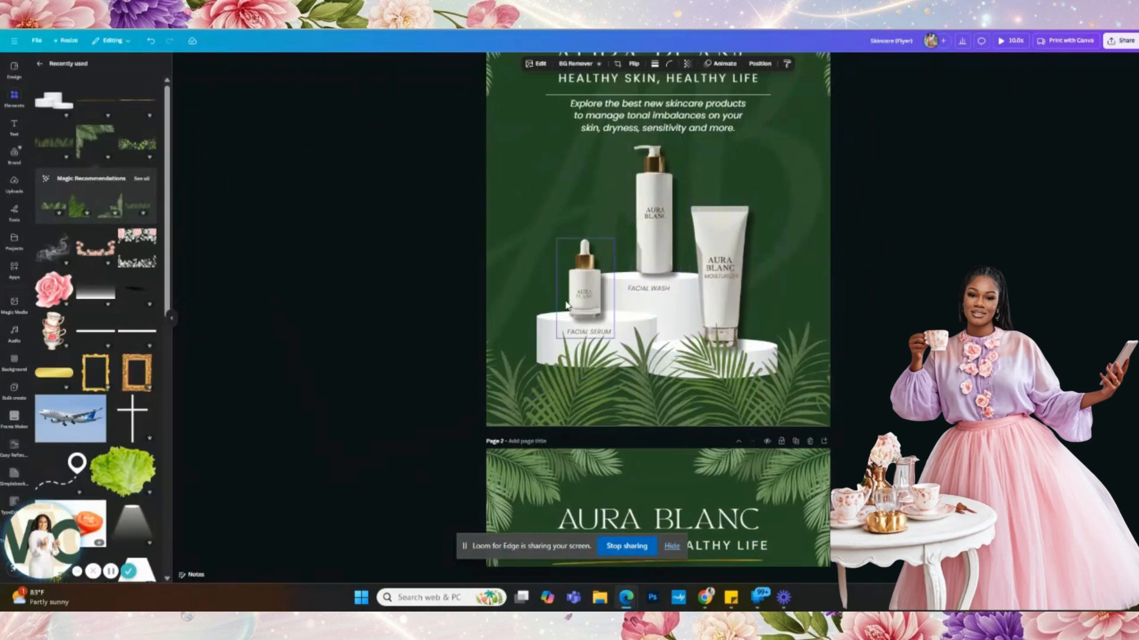
pyautogui.scroll(-5, 705, 286)
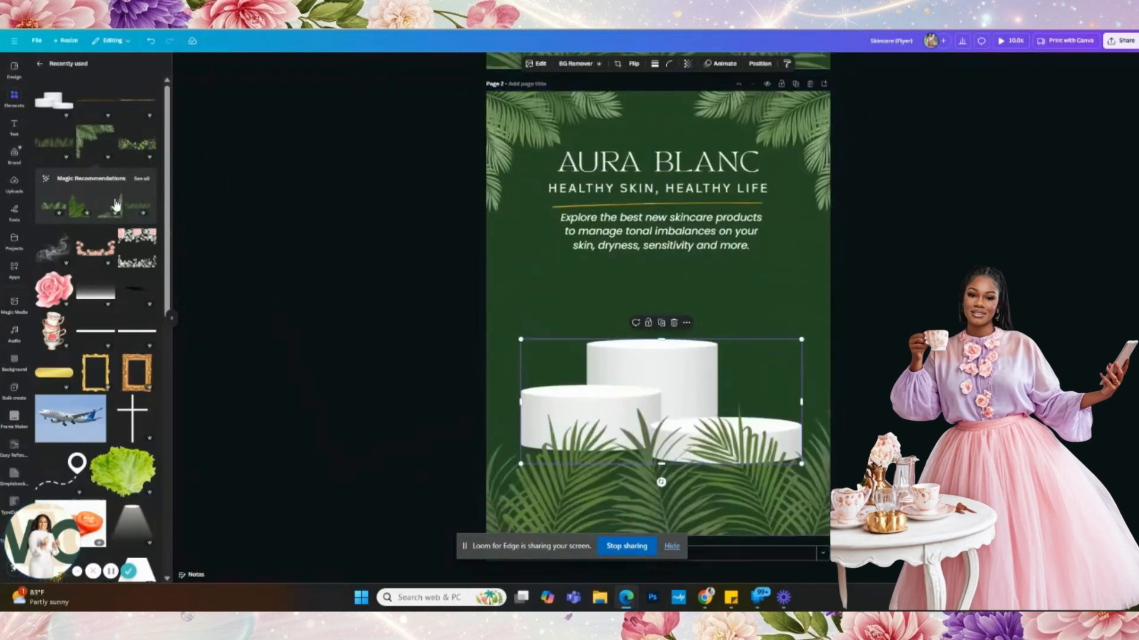
# - Add the uploaded product photo, duplicate it, and crop the copies into single bottles
pyautogui.click(9, 187)
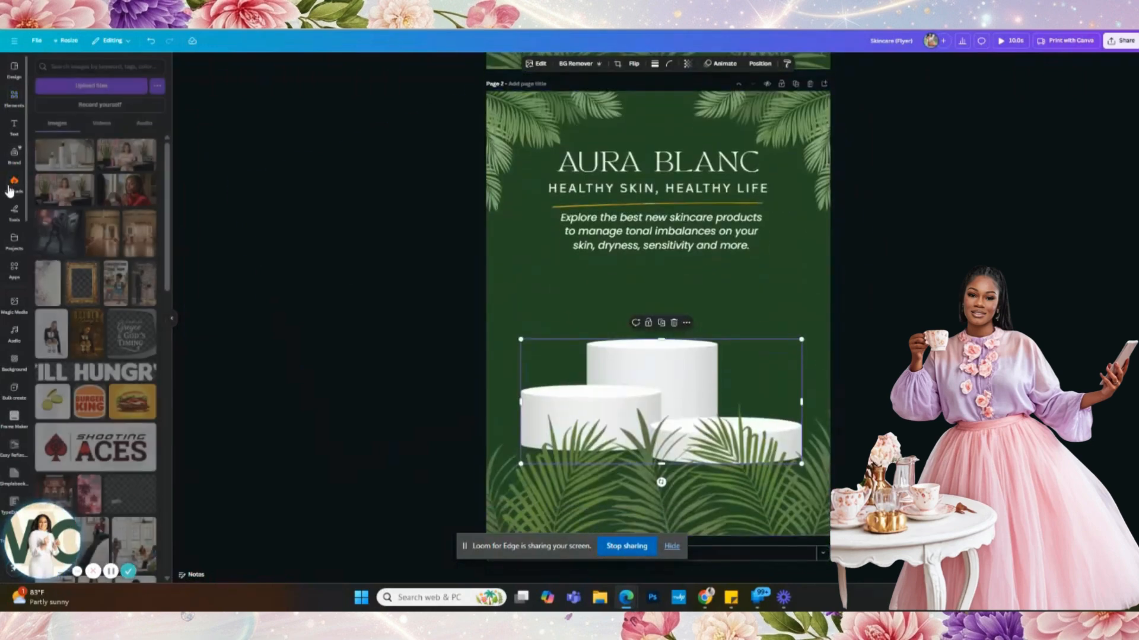
pyautogui.click(59, 160)
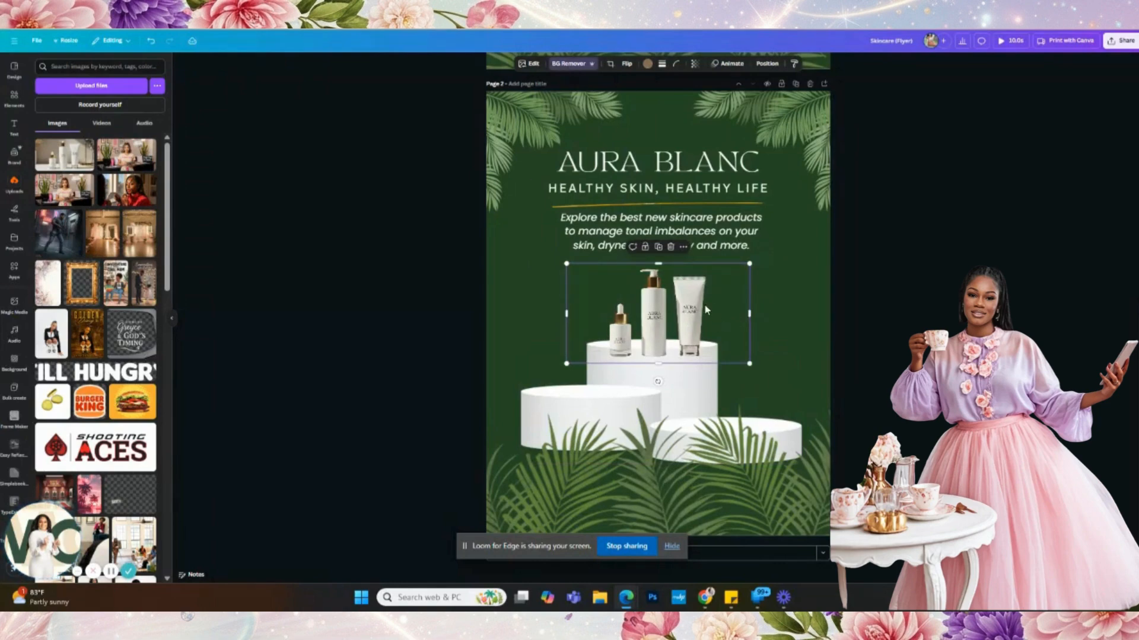
pyautogui.click(657, 248)
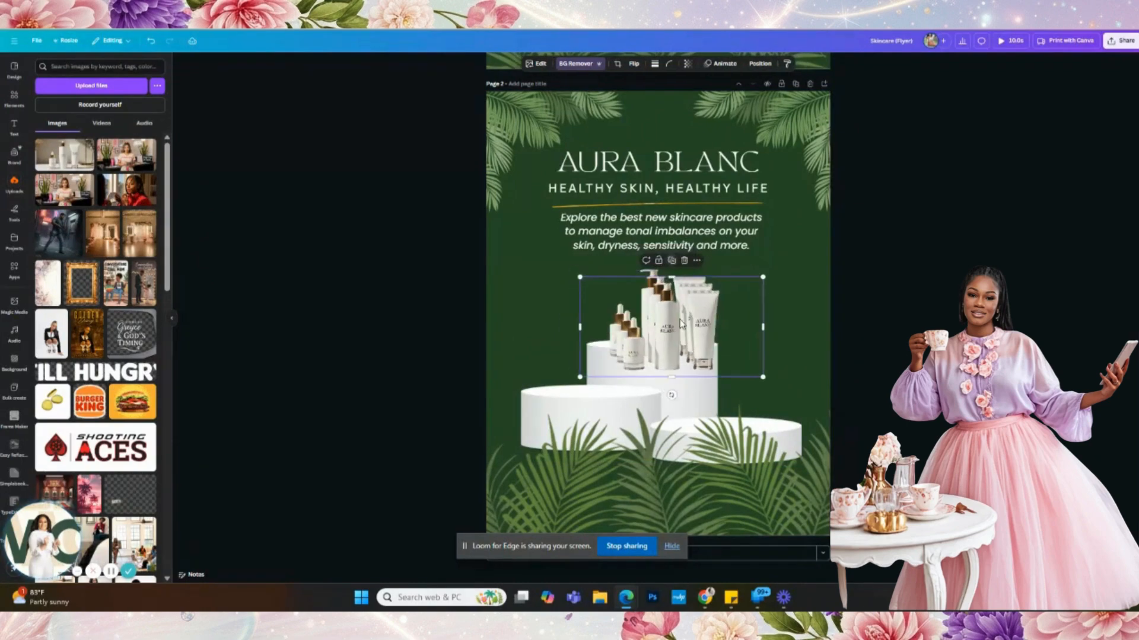
pyautogui.moveTo(767, 329); pyautogui.dragTo(578, 369)
pyautogui.click(669, 346)
pyautogui.moveTo(573, 320); pyautogui.dragTo(641, 320)
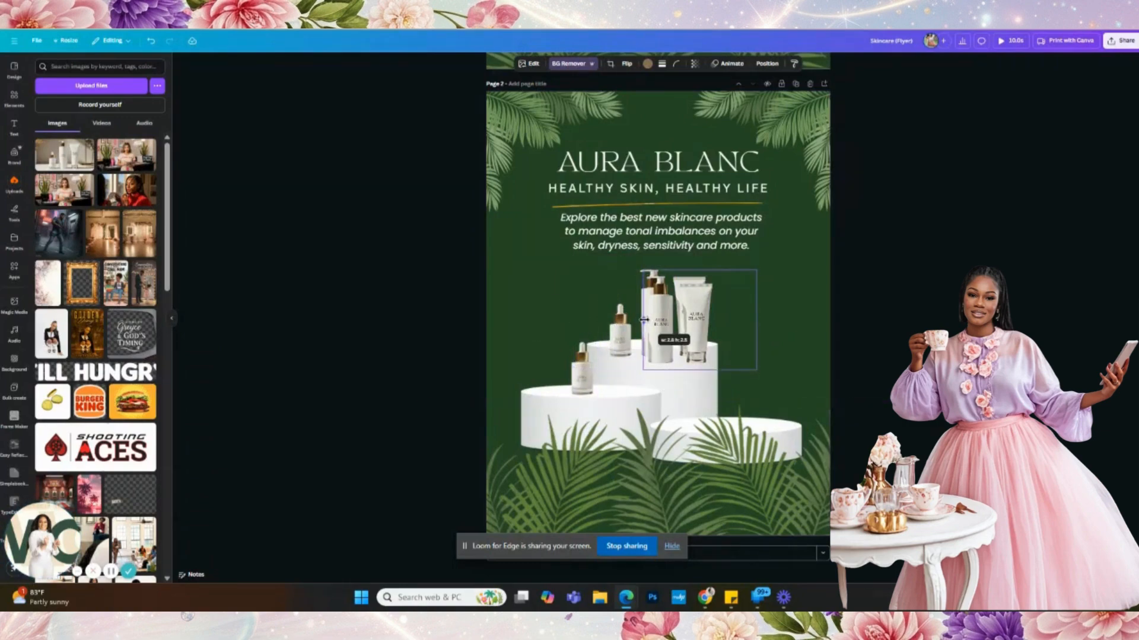
pyautogui.moveTo(759, 322); pyautogui.dragTo(746, 374)
# - Trim and reposition the tube, raise the pump bottle, and lower the podiums about 20 px
pyautogui.click(618, 338)
pyautogui.moveTo(829, 372); pyautogui.dragTo(738, 392)
pyautogui.moveTo(665, 323)
pyautogui.mouseDown()
pyautogui.moveTo(664, 290)
pyautogui.moveTo(664, 304)
pyautogui.mouseUp()
pyautogui.click(648, 389)
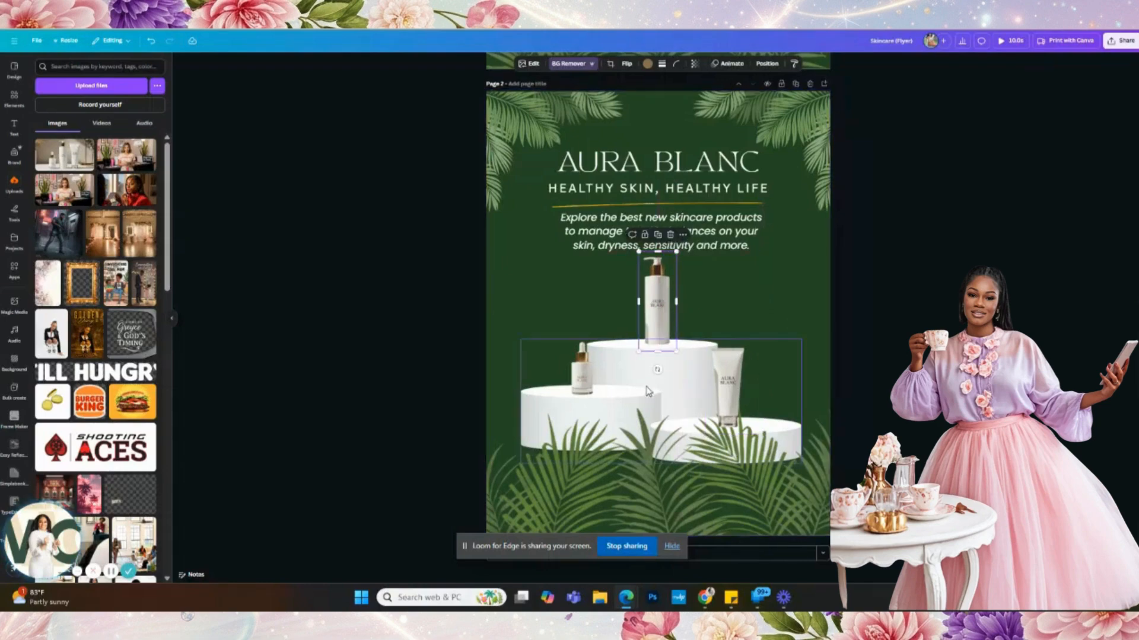
pyautogui.moveTo(648, 389); pyautogui.dragTo(646, 408)
# - Enlarge the pump bottle, dropper bottle and tube, shifting the tube slightly right
pyautogui.click(659, 330)
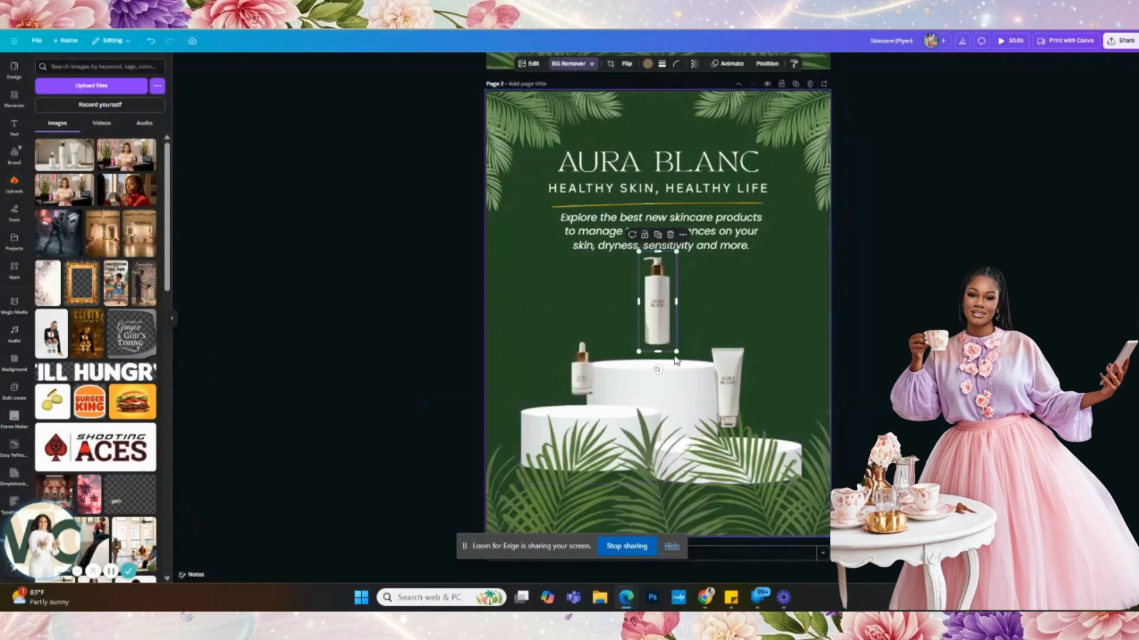
pyautogui.moveTo(676, 335)
pyautogui.mouseDown()
pyautogui.moveTo(686, 376)
pyautogui.moveTo(662, 348)
pyautogui.mouseUp()
pyautogui.click(585, 382)
pyautogui.moveTo(598, 402)
pyautogui.mouseDown()
pyautogui.moveTo(604, 426)
pyautogui.moveTo(588, 395)
pyautogui.mouseUp()
pyautogui.click(728, 402)
pyautogui.moveTo(762, 435); pyautogui.dragTo(779, 461)
pyautogui.moveTo(779, 335); pyautogui.dragTo(796, 309)
pyautogui.moveTo(744, 377); pyautogui.dragTo(752, 380)
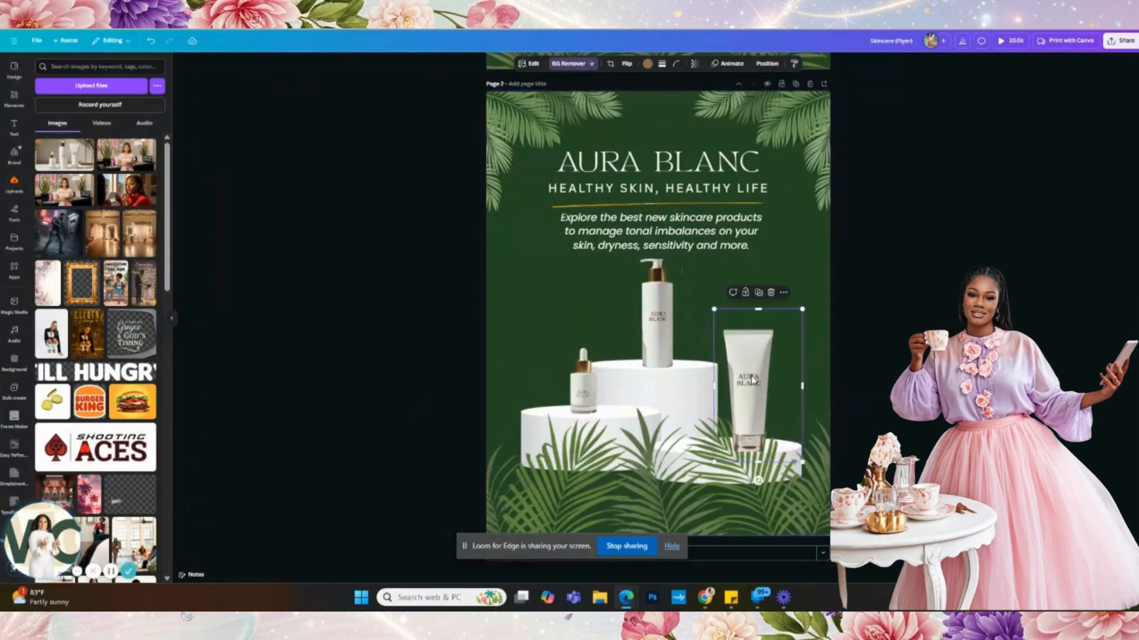
# - Enlarge the pump bottle slightly and nudge it up-left on the centre podium
pyautogui.click(676, 344)
pyautogui.moveTo(682, 250); pyautogui.dragTo(685, 245)
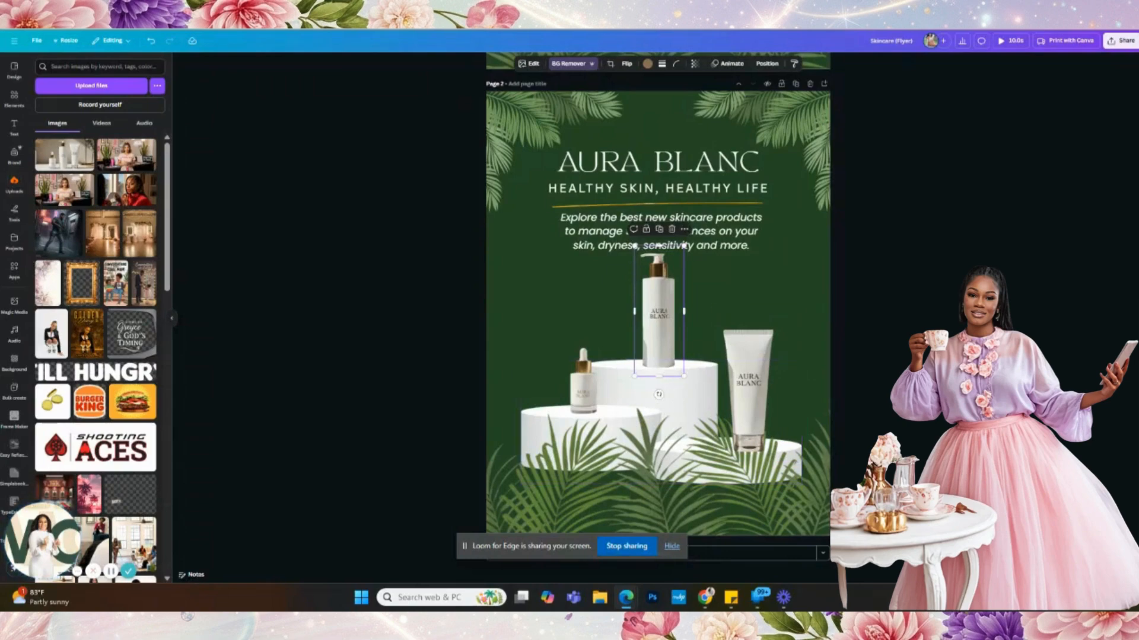
pyautogui.press('Escape')
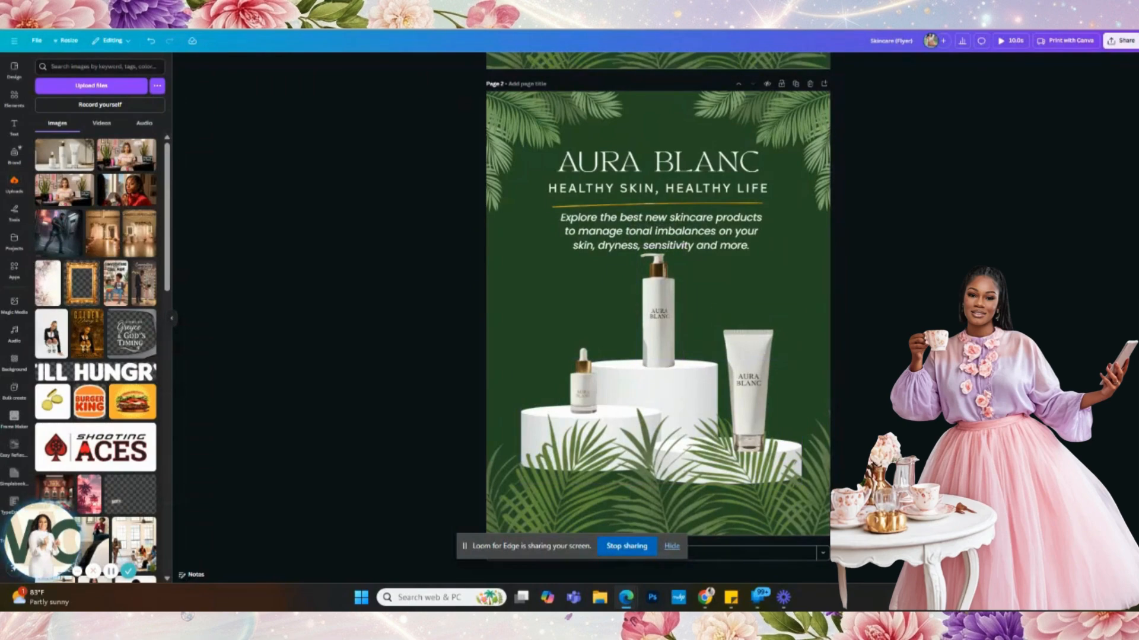
pyautogui.click(679, 309)
pyautogui.moveTo(679, 310); pyautogui.dragTo(680, 309)
pyautogui.click(901, 278)
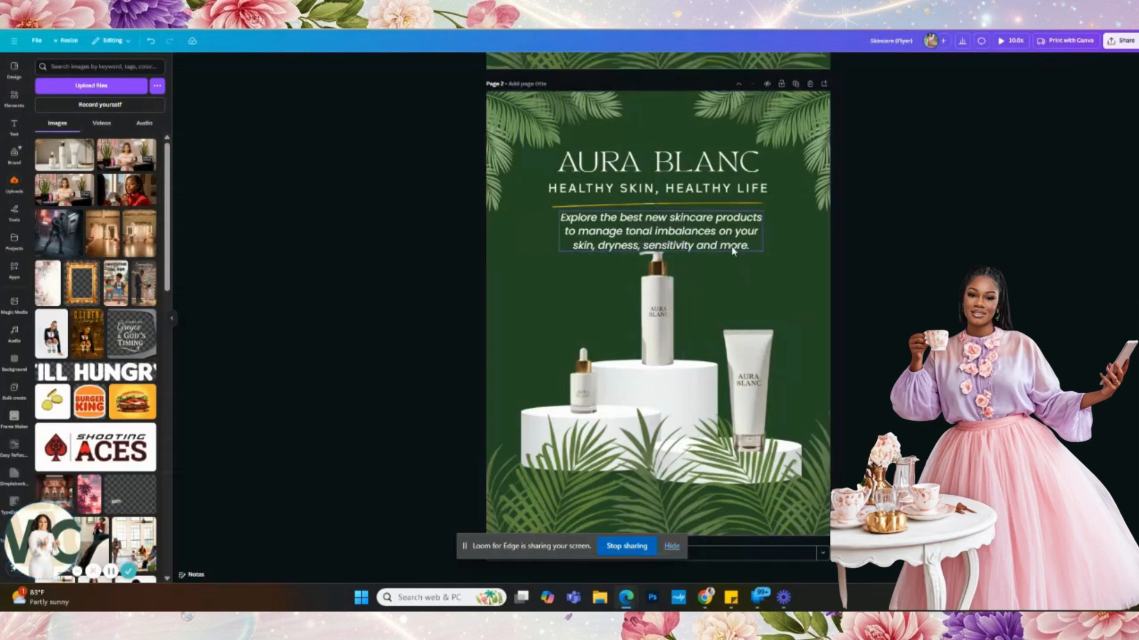
# - Give the serum dropper bottle a Drop shadow and enlarge it slightly
pyautogui.click(733, 250)
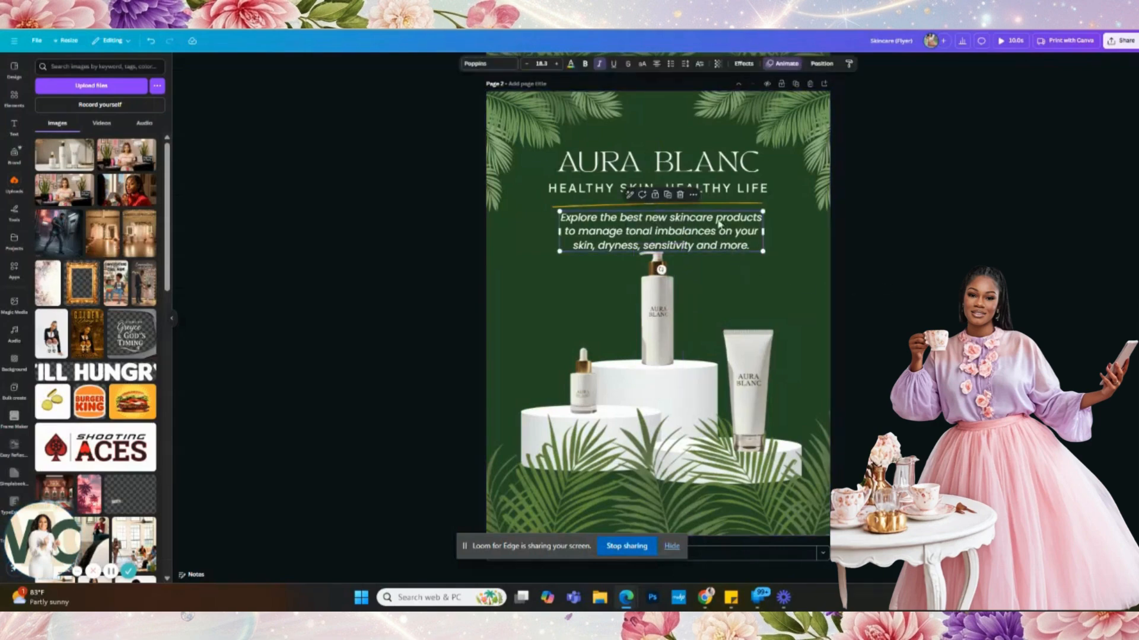
pyautogui.click(585, 365)
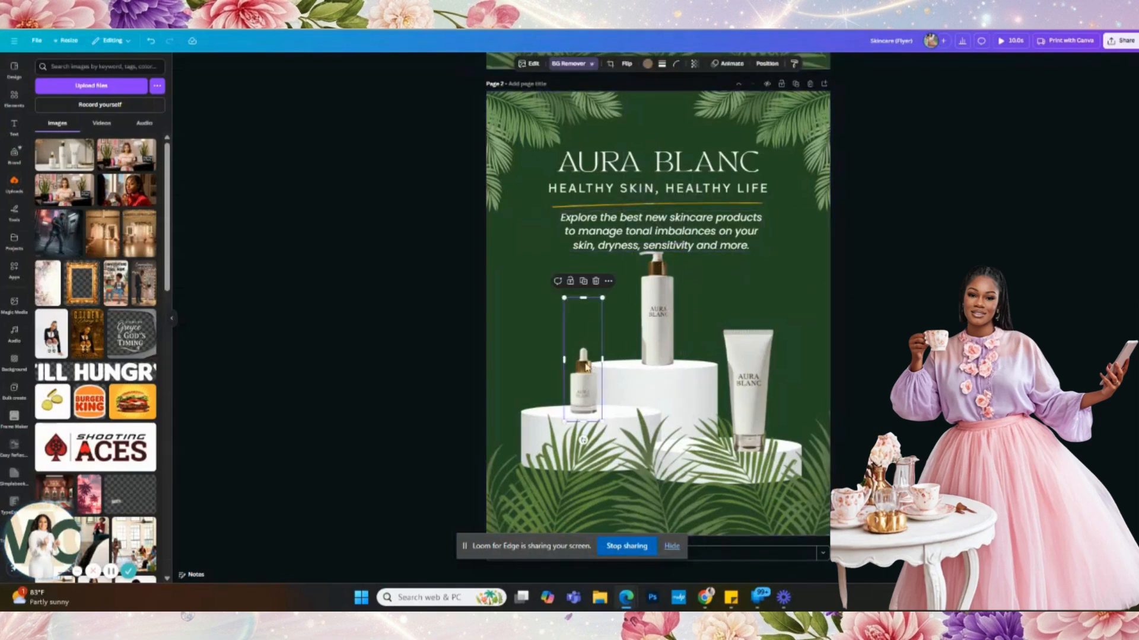
pyautogui.click(532, 65)
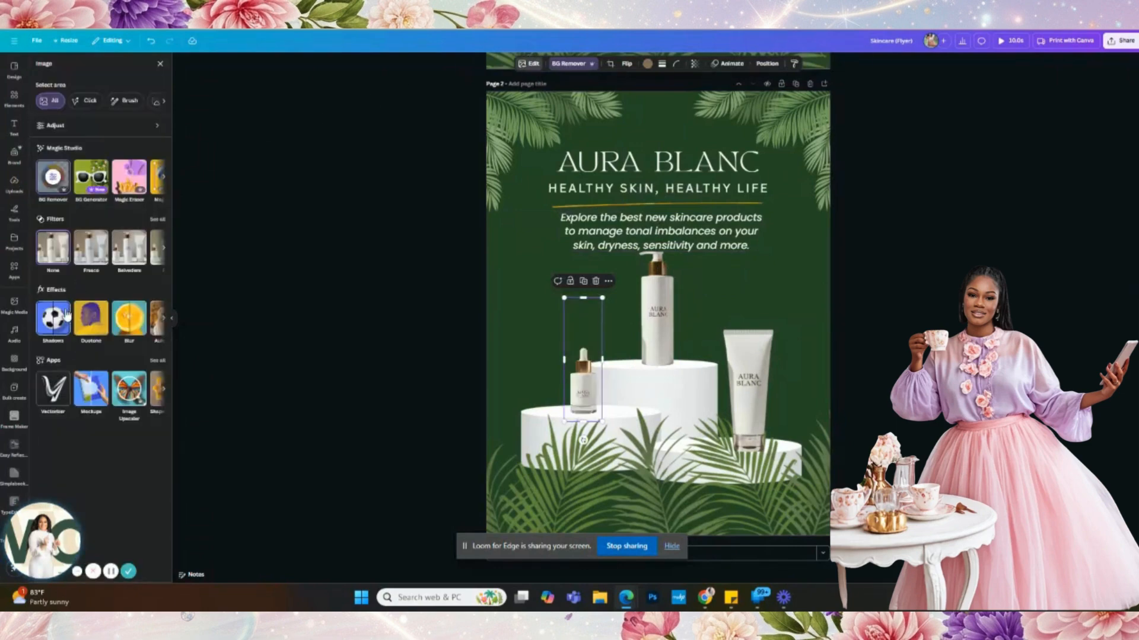
pyautogui.click(67, 315)
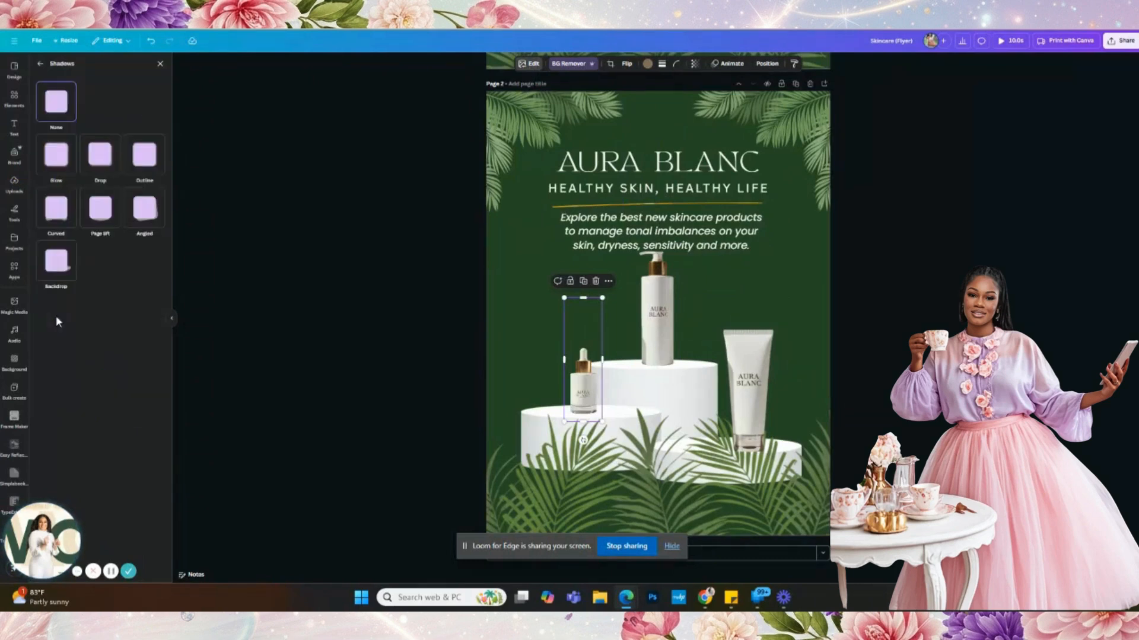
pyautogui.click(107, 170)
pyautogui.moveTo(602, 423); pyautogui.dragTo(583, 408)
# - Add Drop shadows to the pump bottle and cream tube, settling each onto its pedestal
pyautogui.click(653, 331)
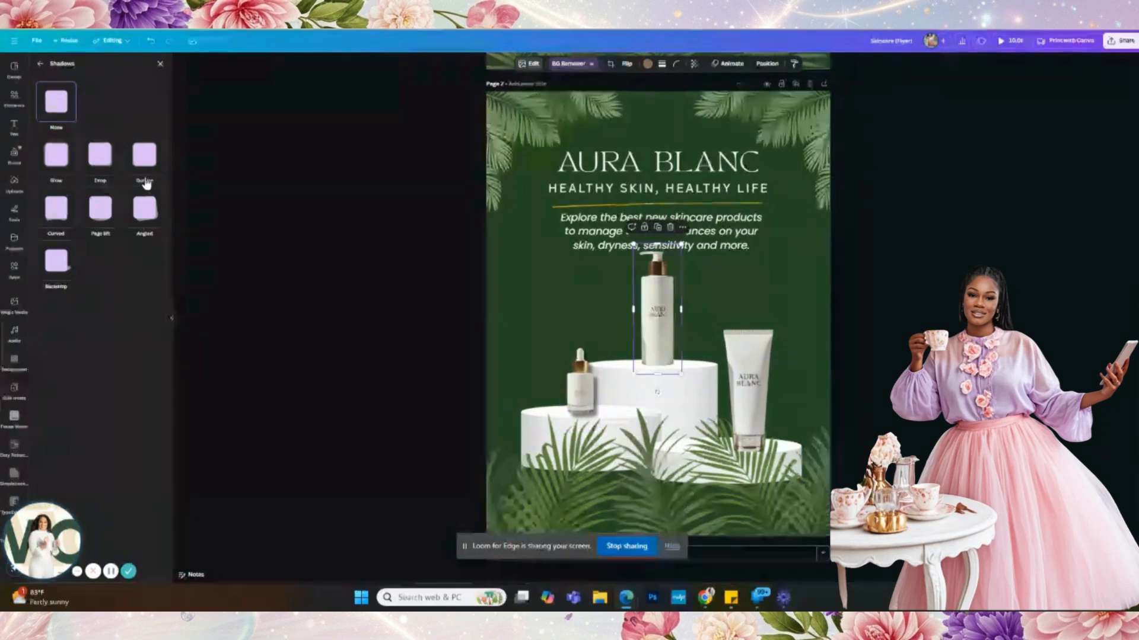
pyautogui.click(102, 159)
pyautogui.moveTo(665, 327); pyautogui.dragTo(676, 318)
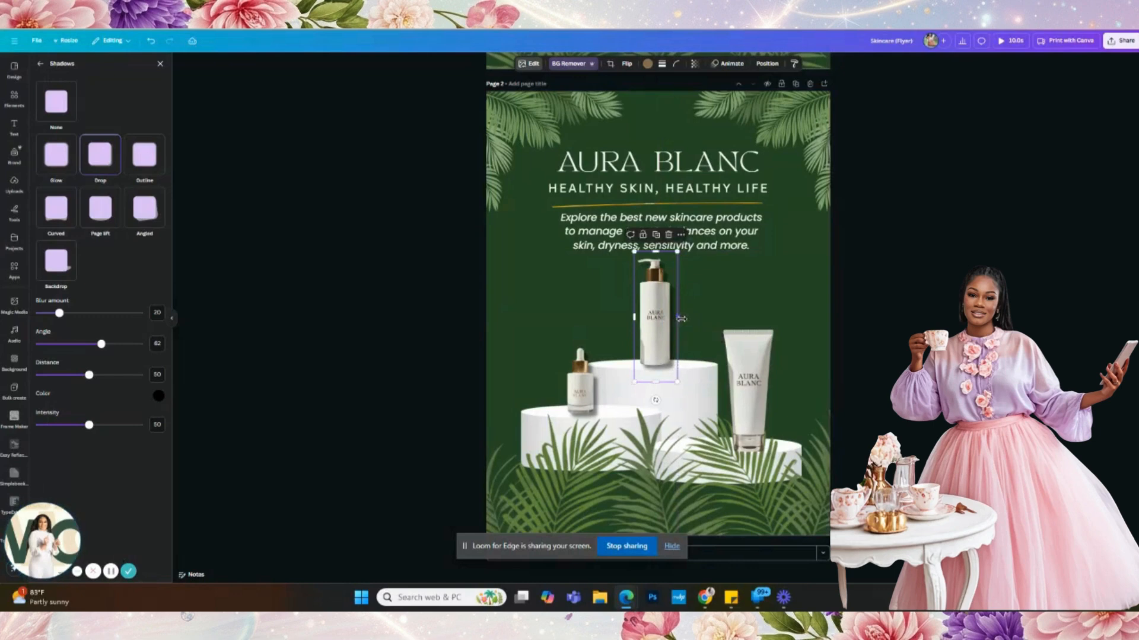
pyautogui.click(760, 369)
pyautogui.click(102, 160)
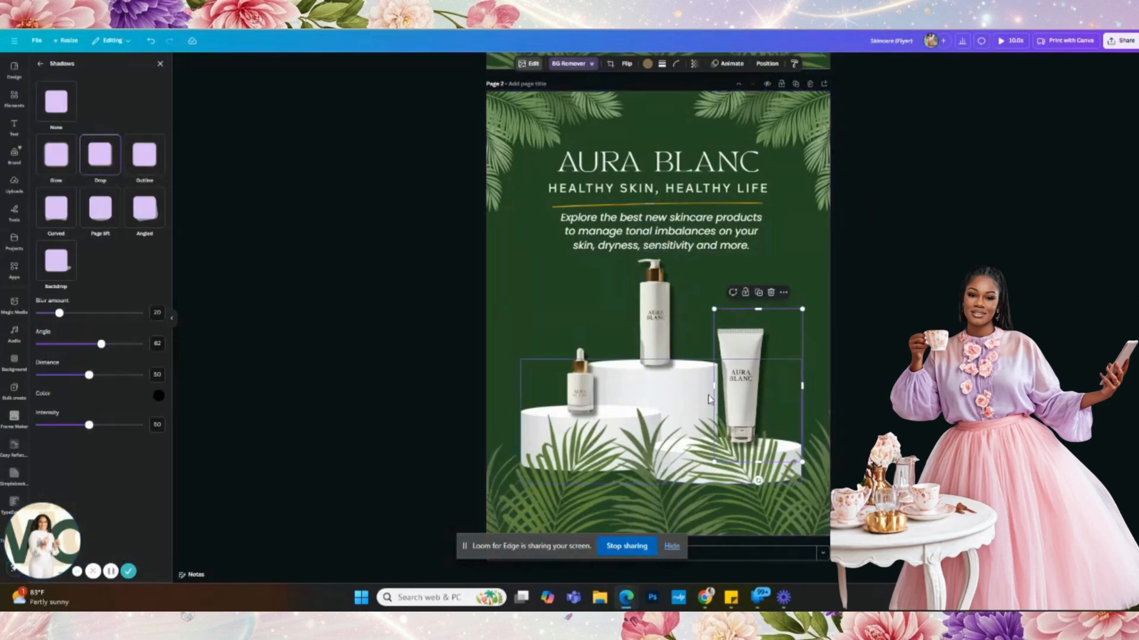
pyautogui.moveTo(751, 401); pyautogui.dragTo(751, 407)
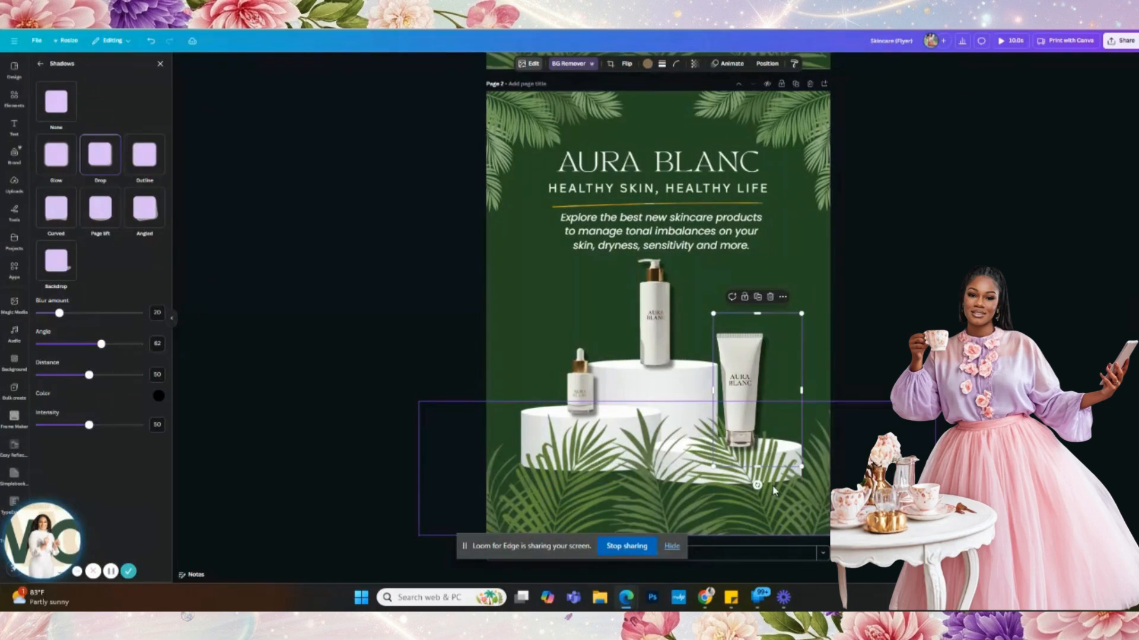
pyautogui.click(752, 490)
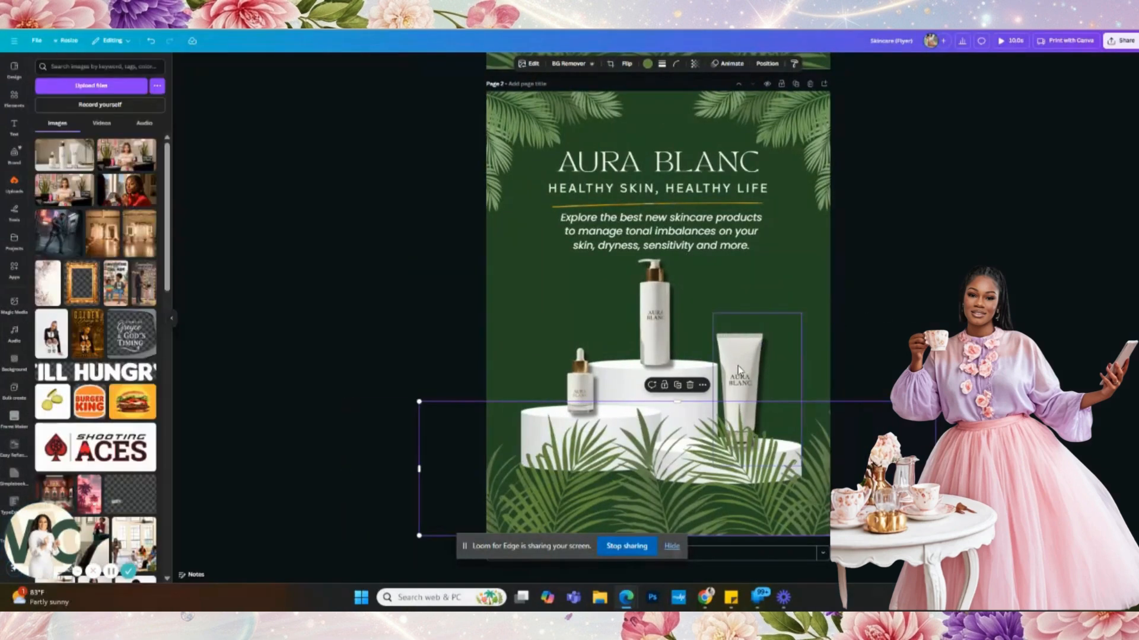
# - Enlarge the cream tube slightly by its corner and shrink the palm-leaf overlay inward
pyautogui.click(738, 365)
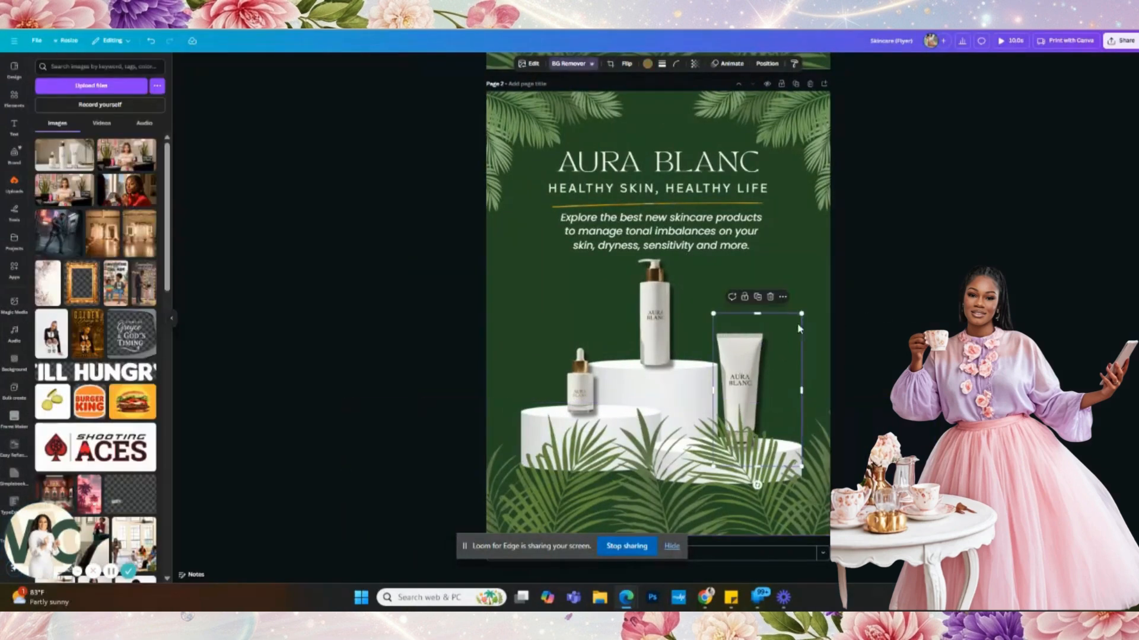
pyautogui.moveTo(801, 313); pyautogui.dragTo(813, 303)
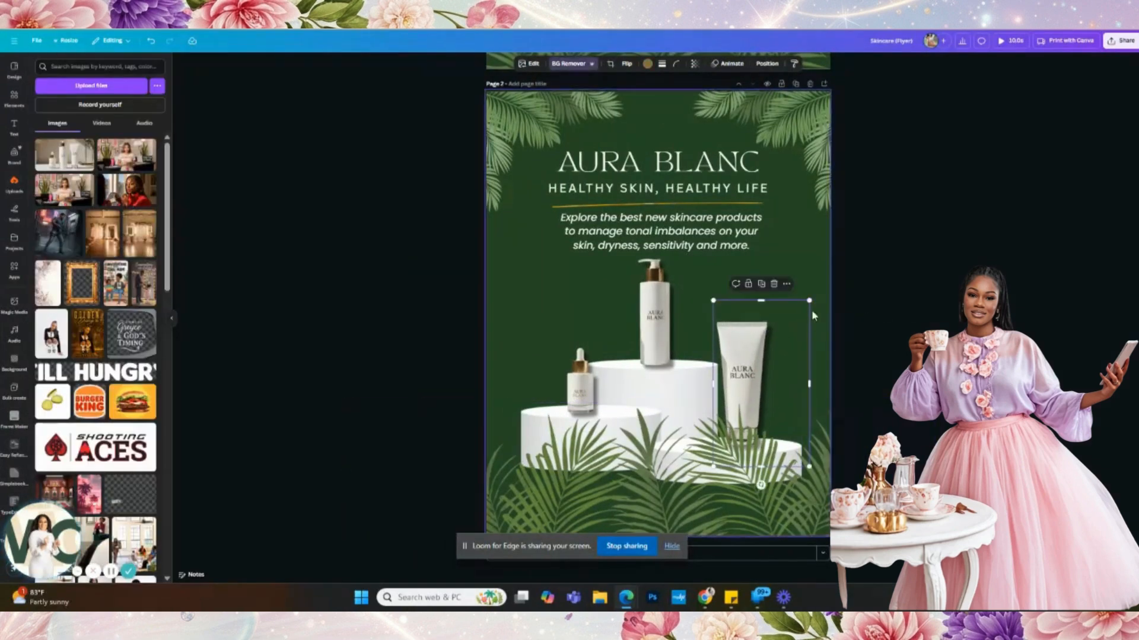
pyautogui.click(731, 479)
pyautogui.moveTo(935, 402); pyautogui.dragTo(900, 439)
pyautogui.click(907, 442)
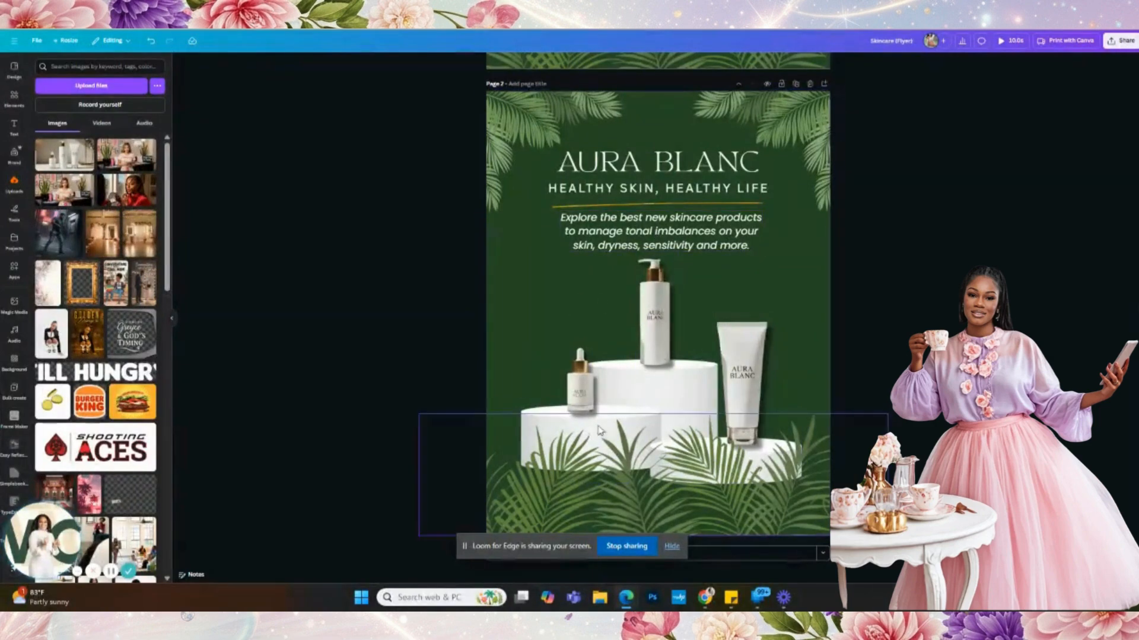
pyautogui.click(665, 243)
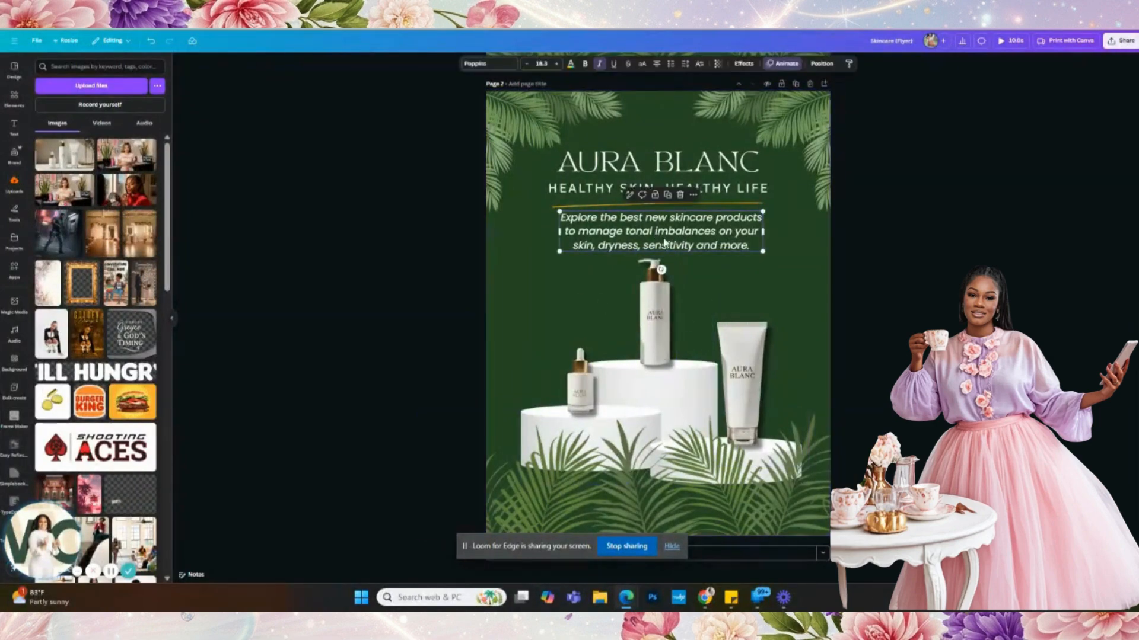
# - Turn a copy of the body text into a gold uppercase FACIAL SERUM label on the dropper's pedestal
pyautogui.hotkey('ctrl', 'd')
pyautogui.moveTo(665, 244); pyautogui.dragTo(643, 298)
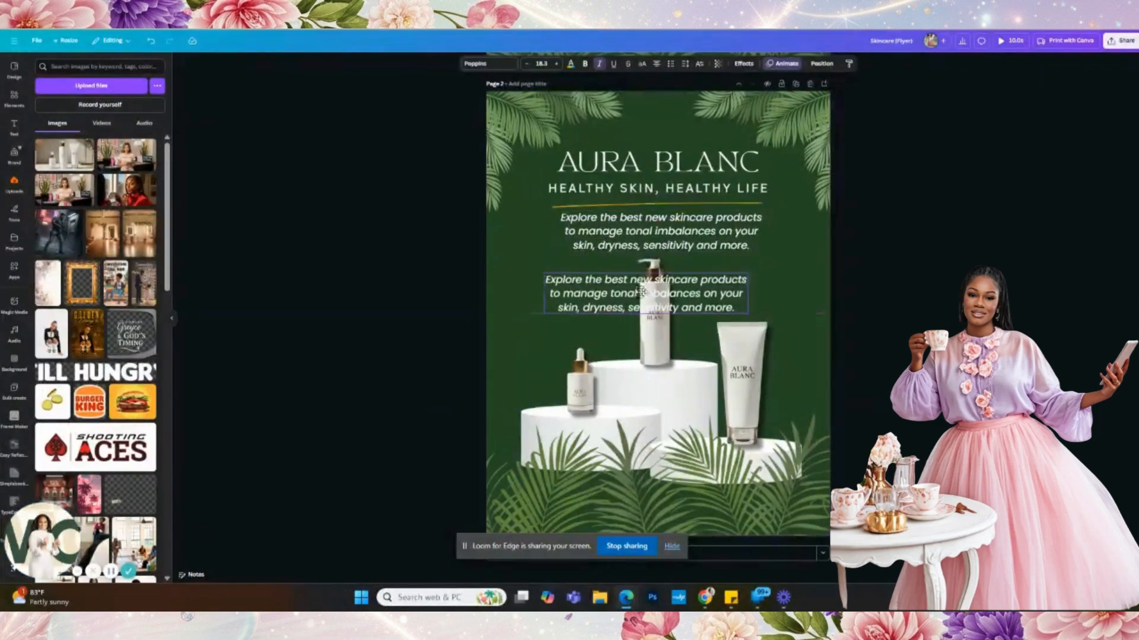
pyautogui.tripleClick(706, 306)
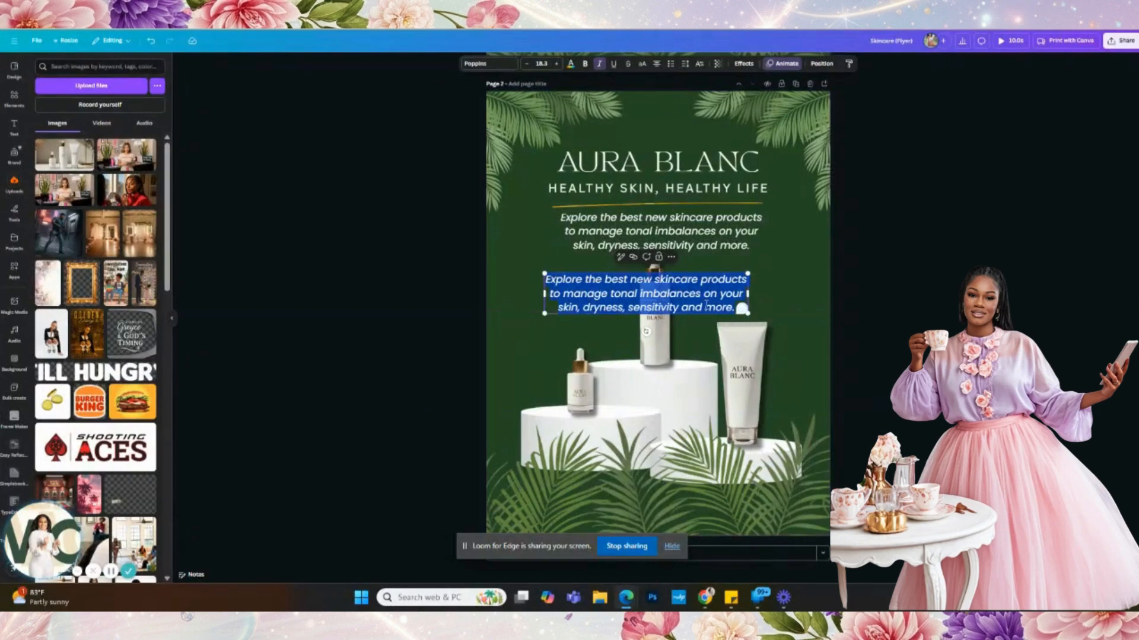
pyautogui.write('facial serum')
pyautogui.moveTo(748, 286); pyautogui.dragTo(587, 446)
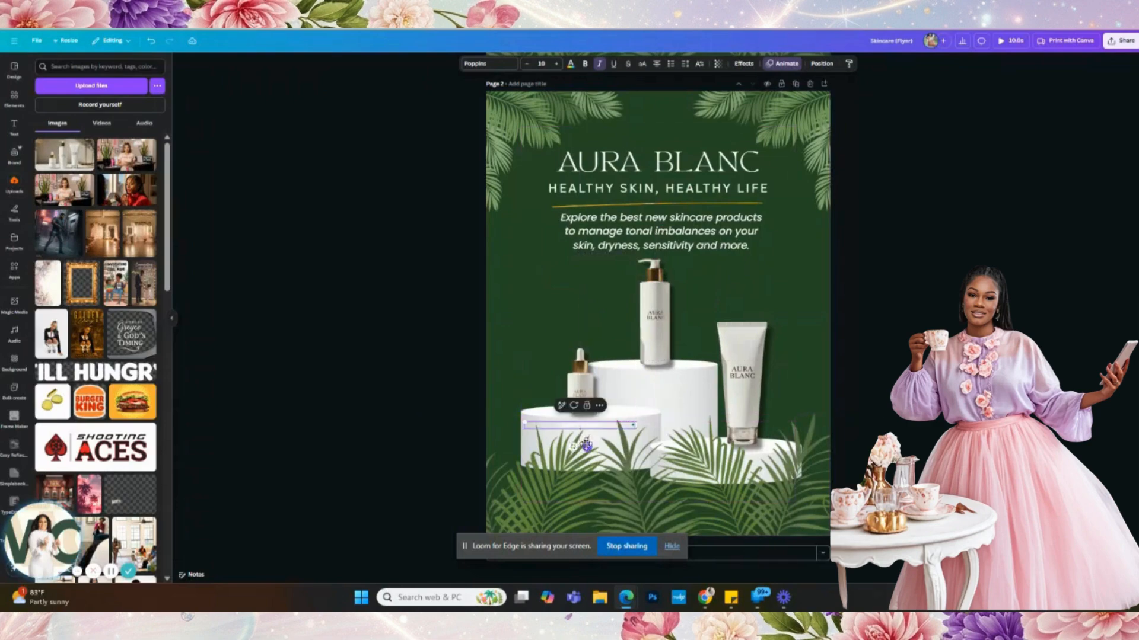
pyautogui.click(570, 64)
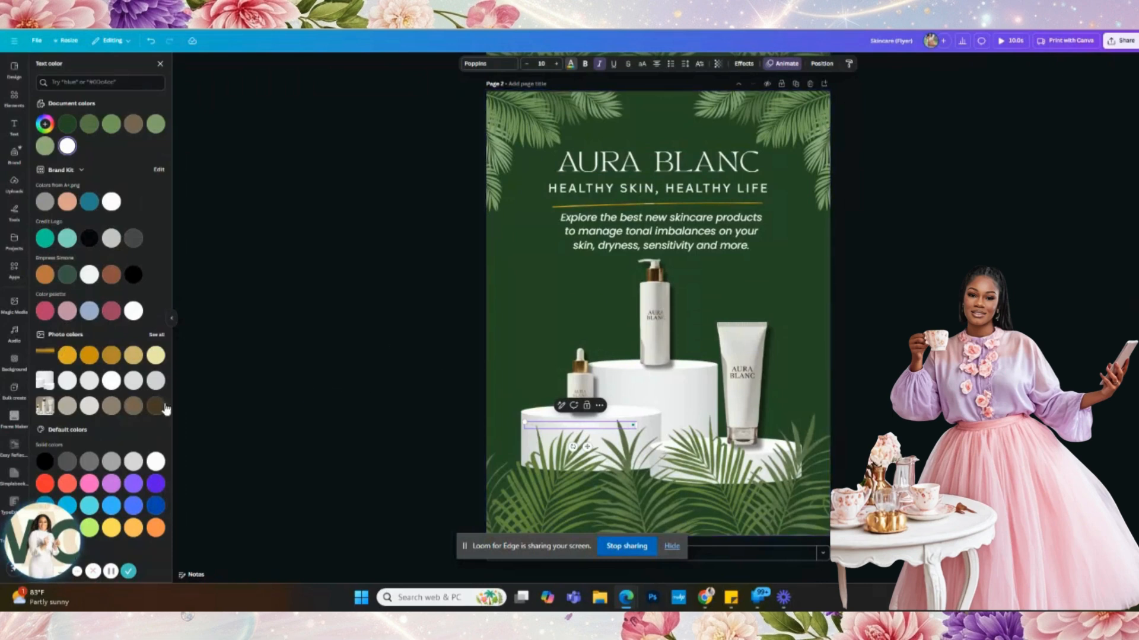
pyautogui.click(112, 357)
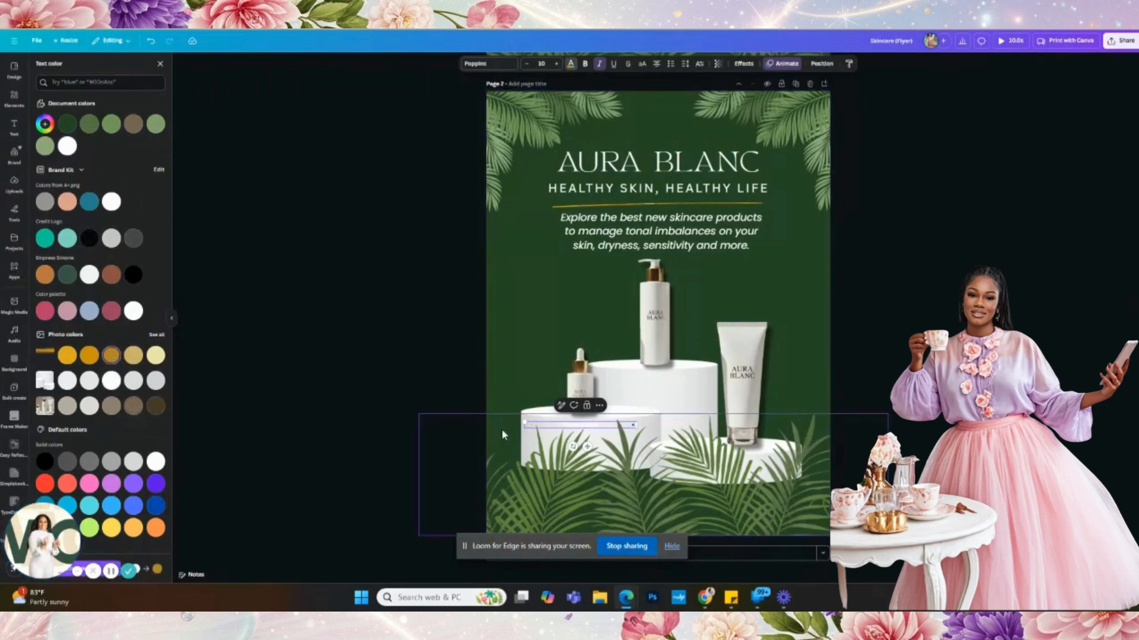
pyautogui.tripleClick(566, 425)
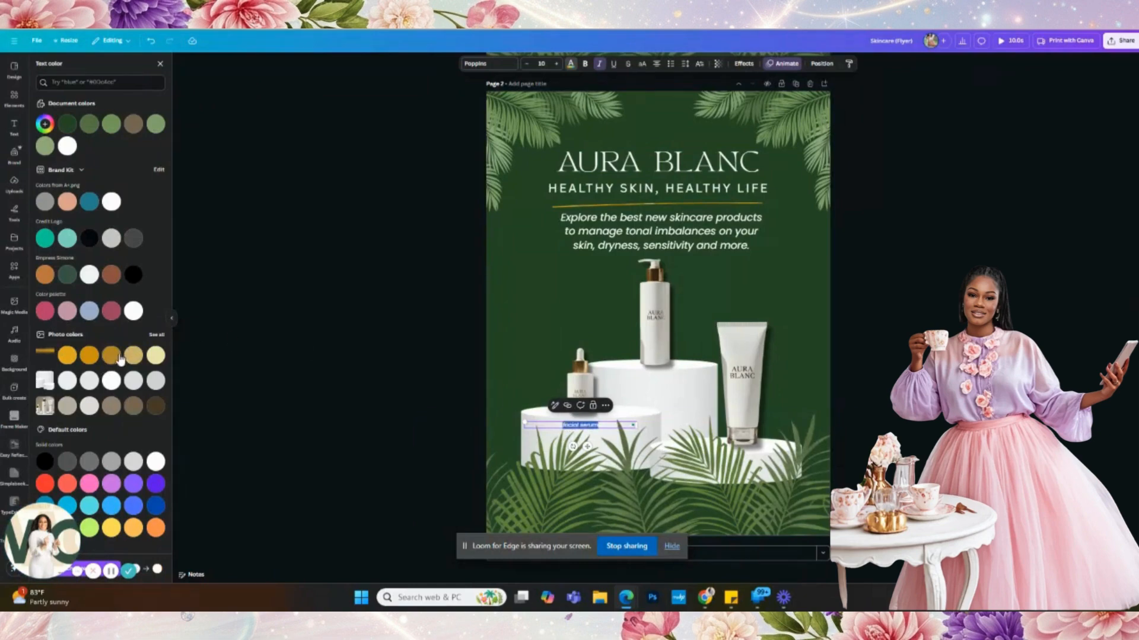
pyautogui.click(642, 65)
pyautogui.click(692, 473)
# - Duplicate the label onto the middle pedestal and edit it to read FACIAL WASH
pyautogui.click(590, 427)
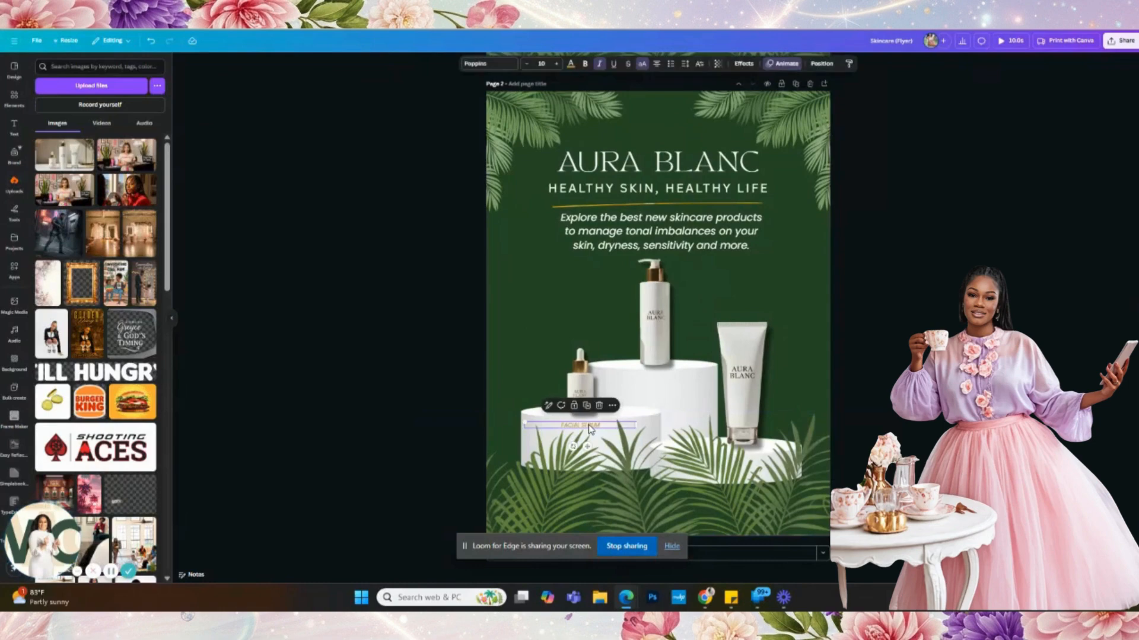
pyautogui.hotkey('ctrl', 'd')
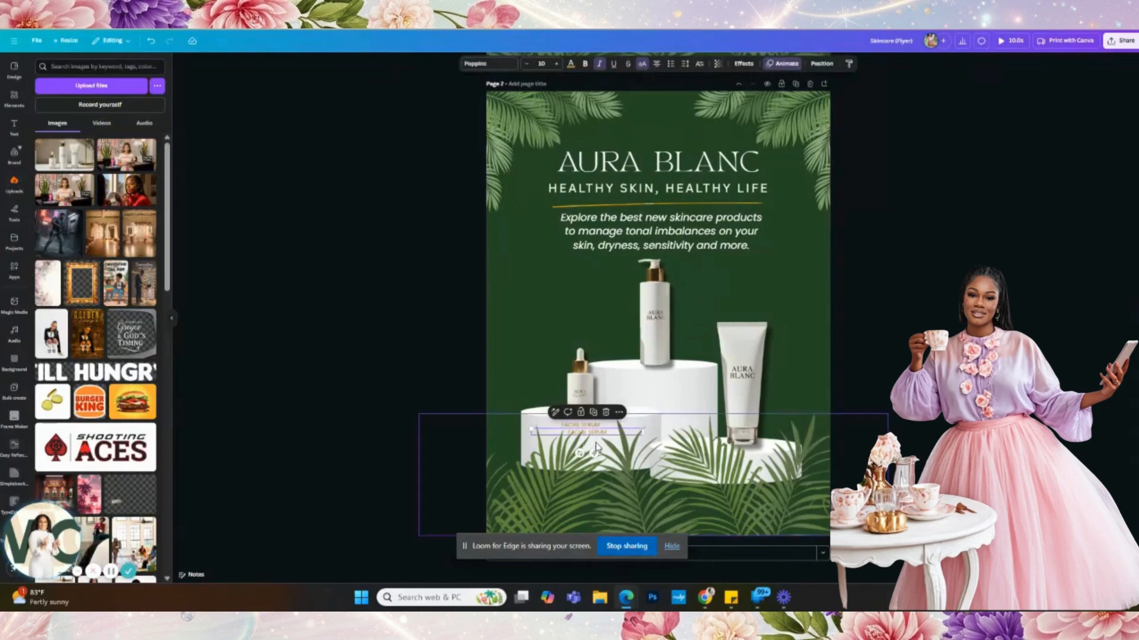
pyautogui.moveTo(606, 439); pyautogui.dragTo(661, 389)
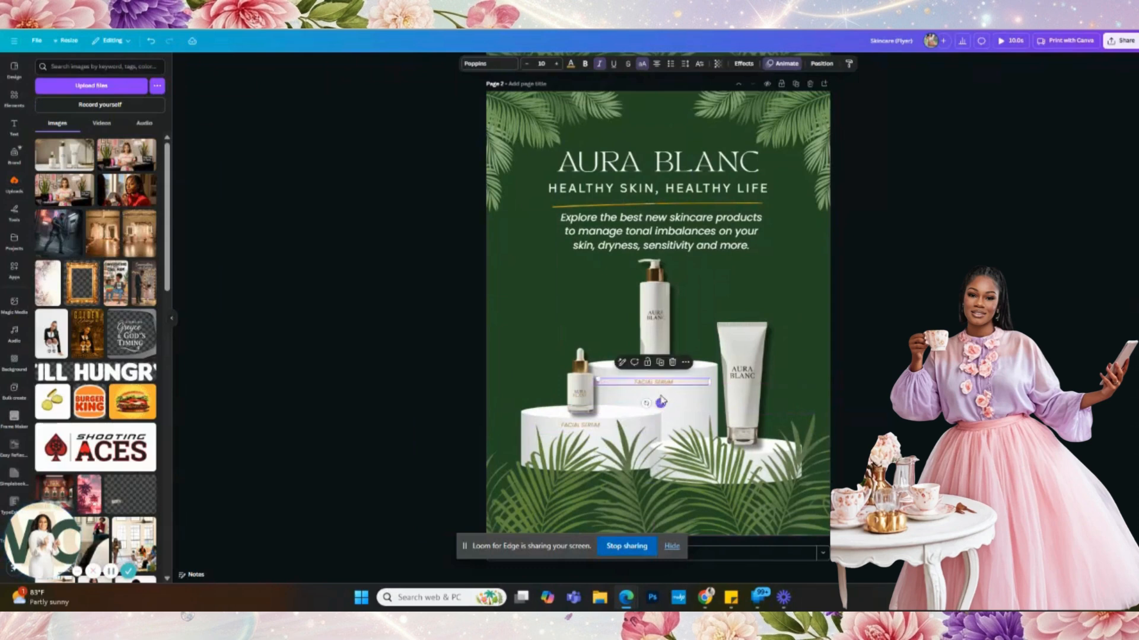
pyautogui.doubleClick(661, 388)
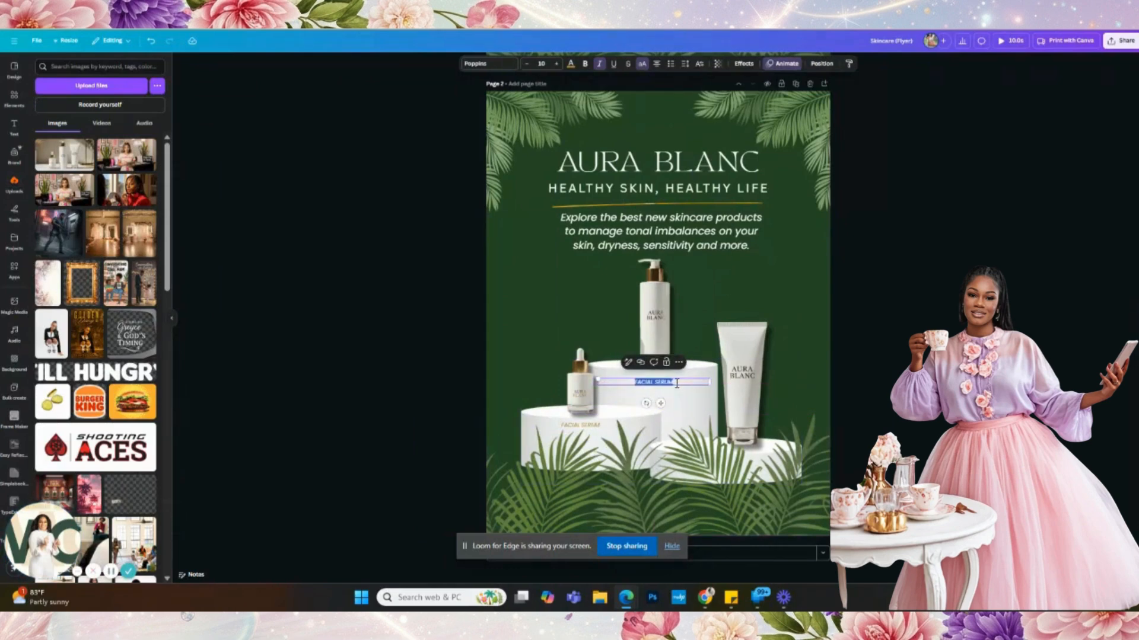
pyautogui.click(676, 383)
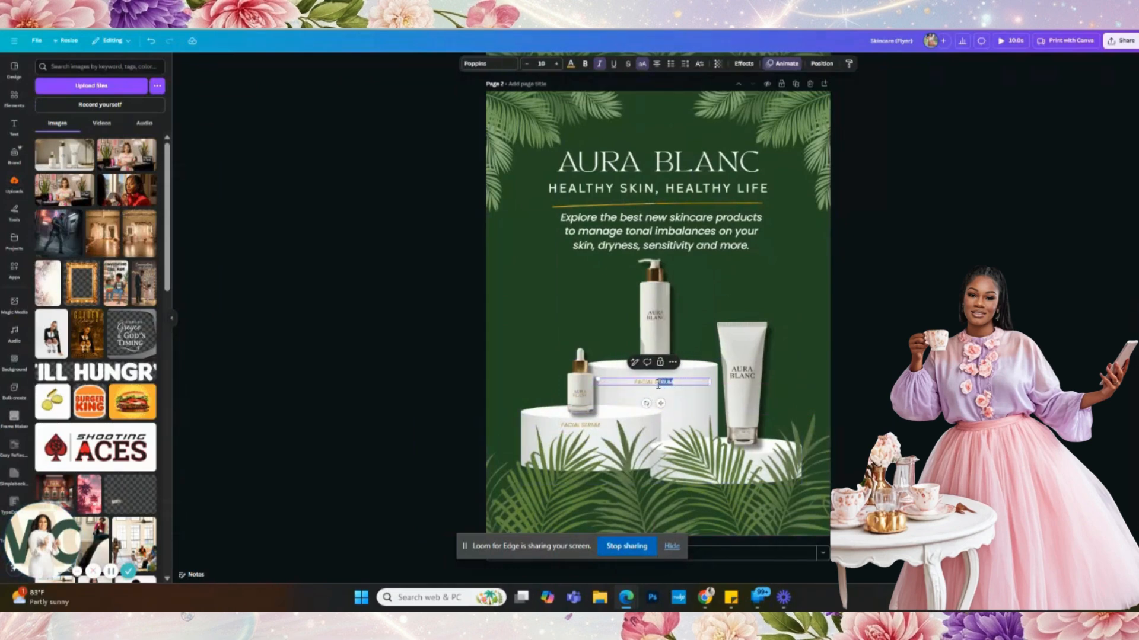
pyautogui.write('WASH')
# - Shift the palm leaves and the cream tube slightly left and down
pyautogui.click(859, 428)
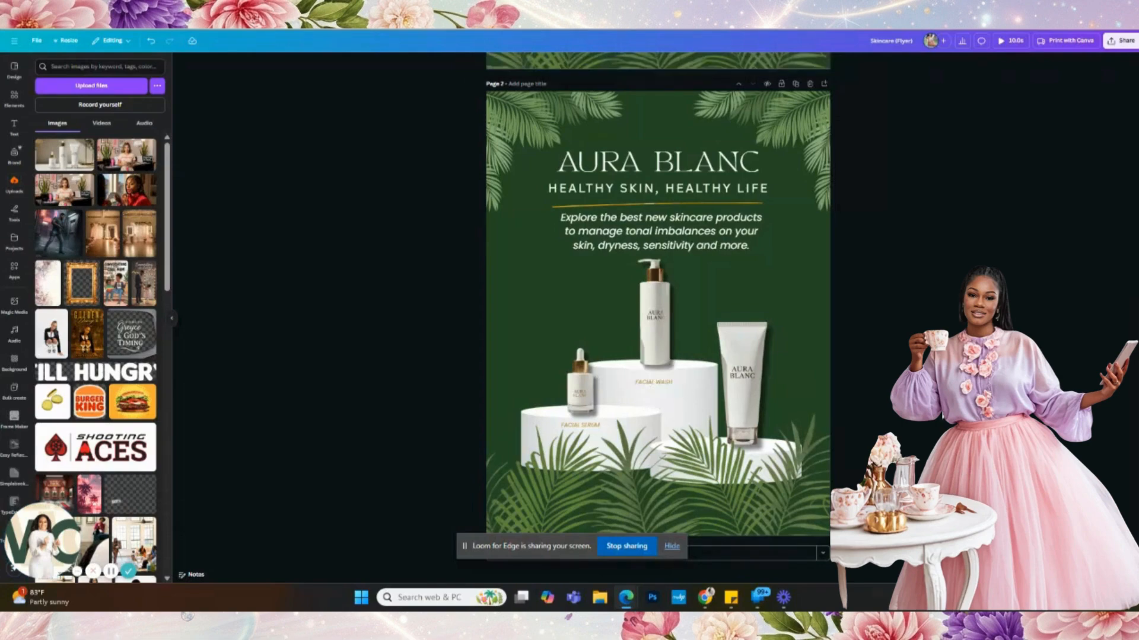
pyautogui.moveTo(785, 465); pyautogui.dragTo(768, 480)
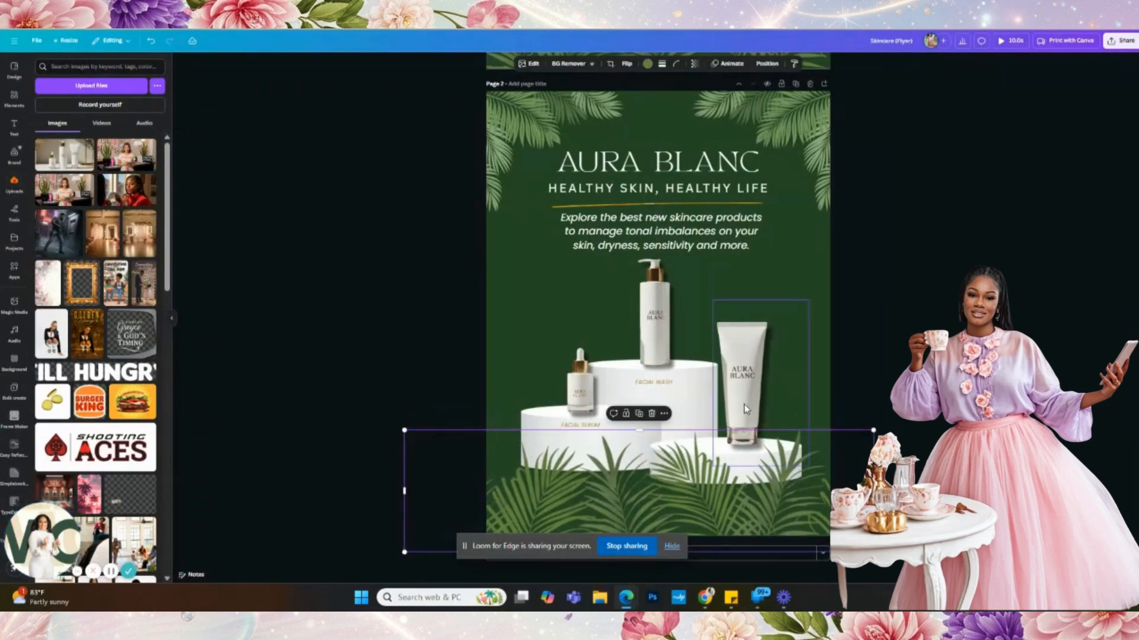
pyautogui.click(742, 398)
pyautogui.moveTo(742, 394); pyautogui.dragTo(731, 399)
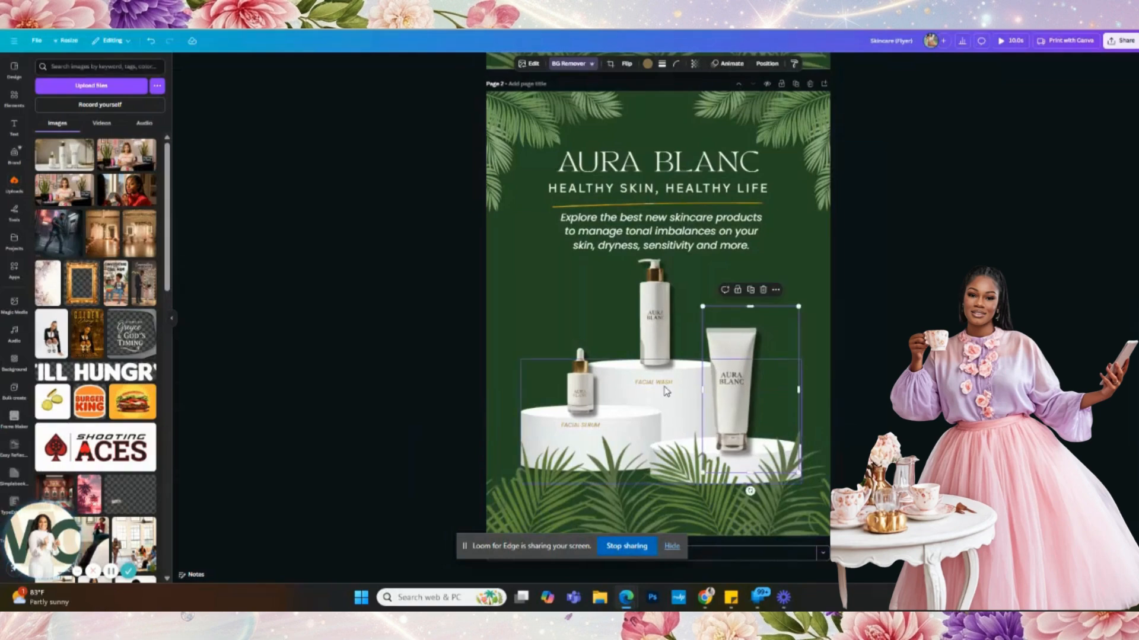
# - Duplicate the label onto the tube as a dark brown MOISTURIZER caption sized to fit
pyautogui.click(665, 384)
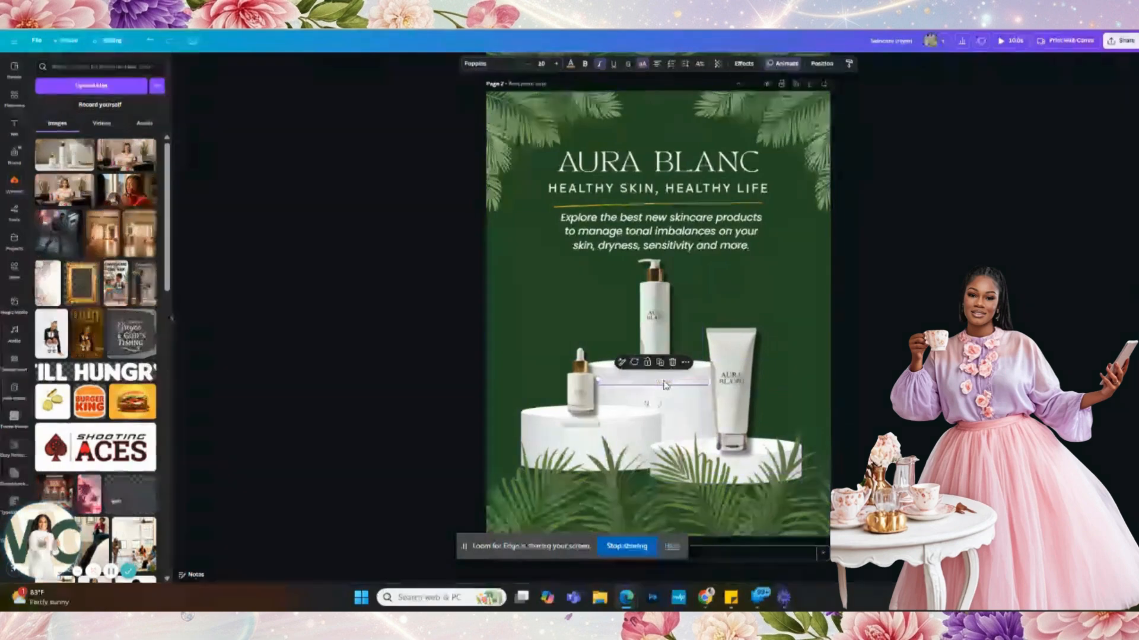
pyautogui.hotkey('ctrl', 'd')
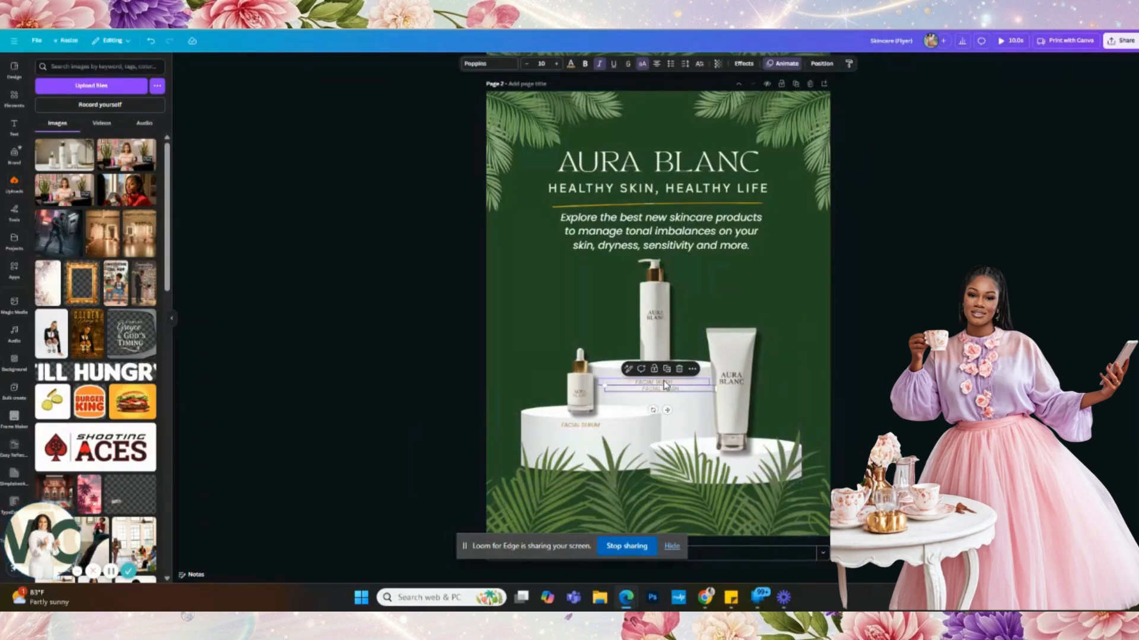
pyautogui.moveTo(666, 410); pyautogui.dragTo(738, 414)
pyautogui.write('MIL')
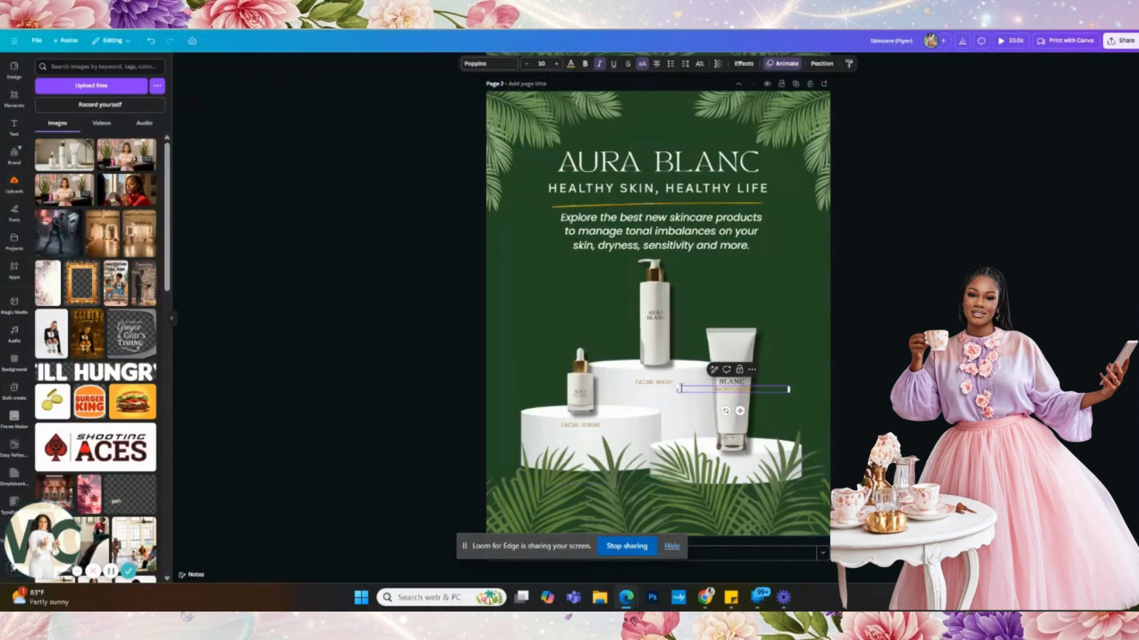
pyautogui.moveTo(683, 388); pyautogui.dragTo(738, 409)
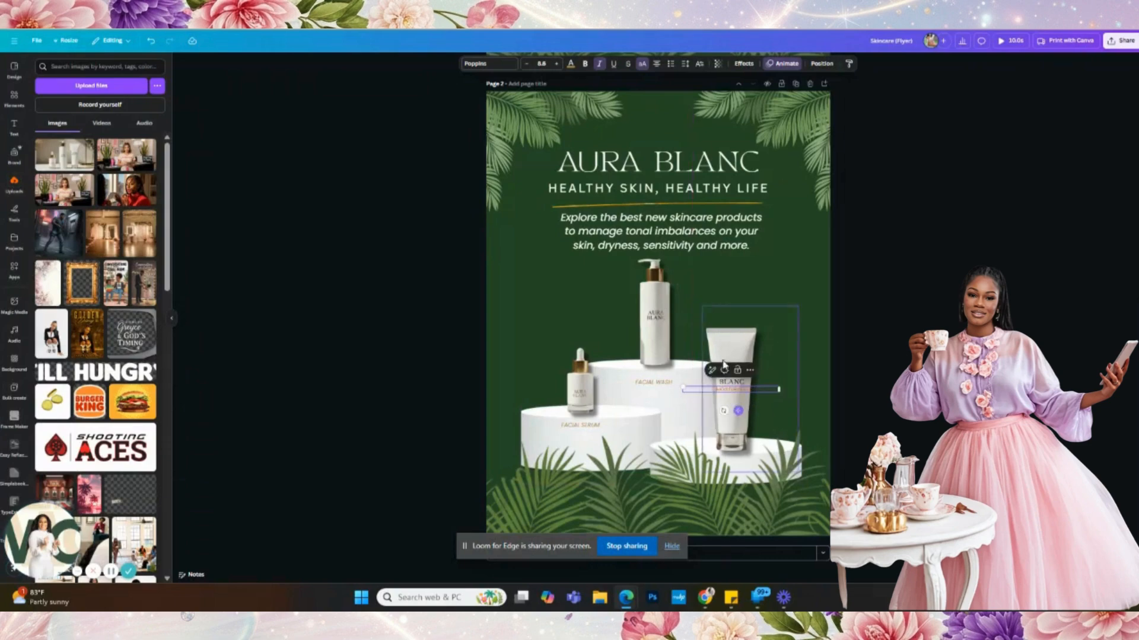
pyautogui.click(571, 65)
pyautogui.click(67, 406)
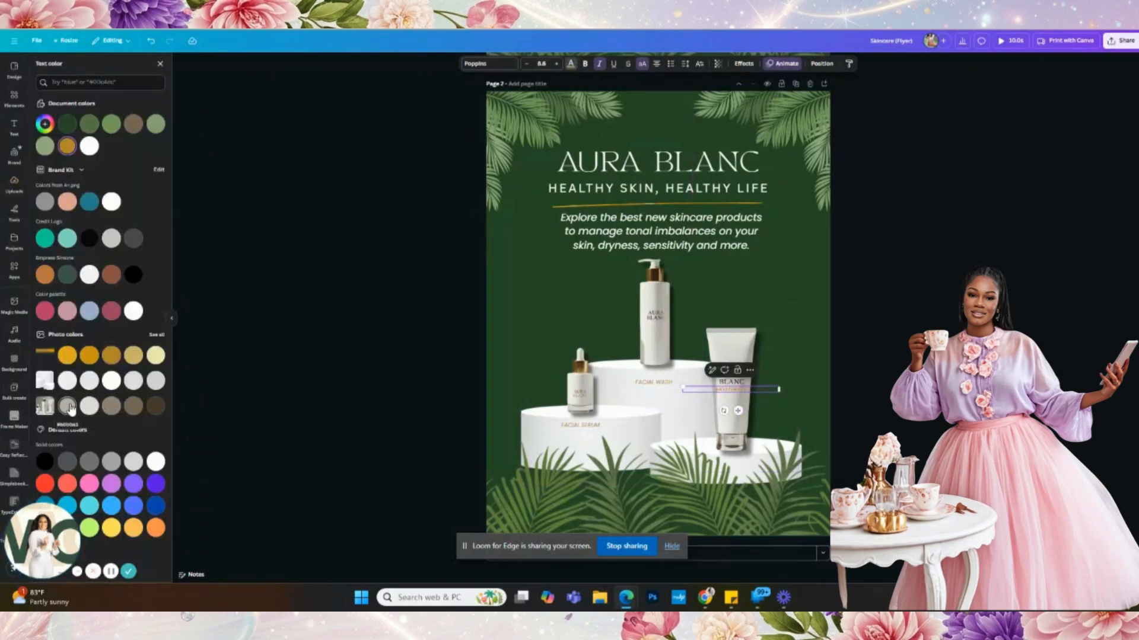
pyautogui.doubleClick(735, 390)
pyautogui.click(153, 409)
pyautogui.click(867, 389)
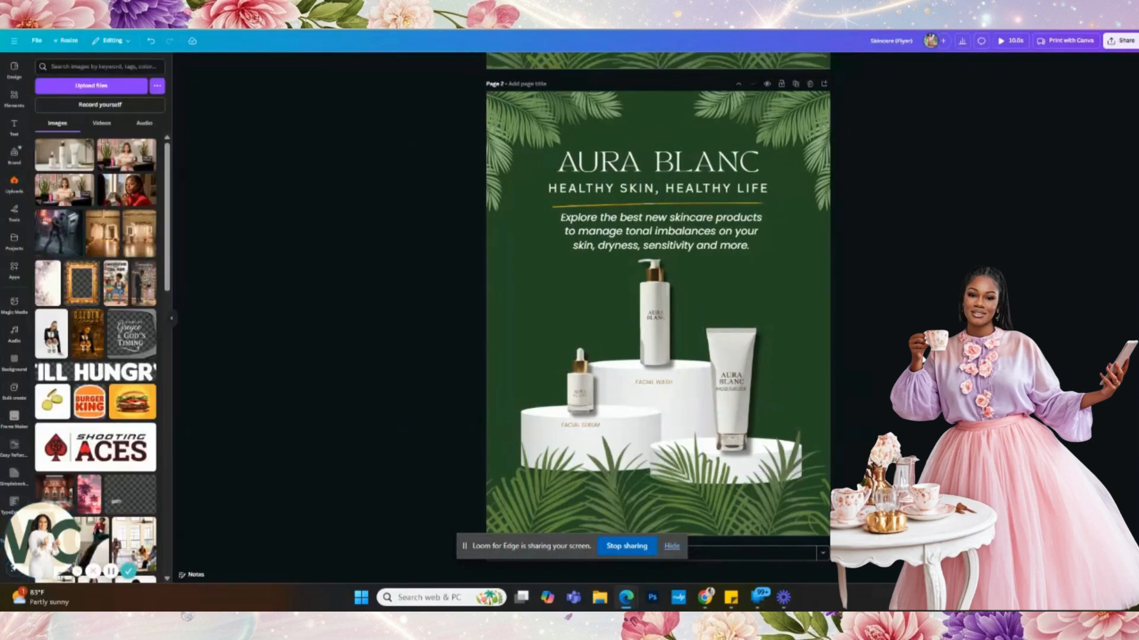
pyautogui.click(739, 392)
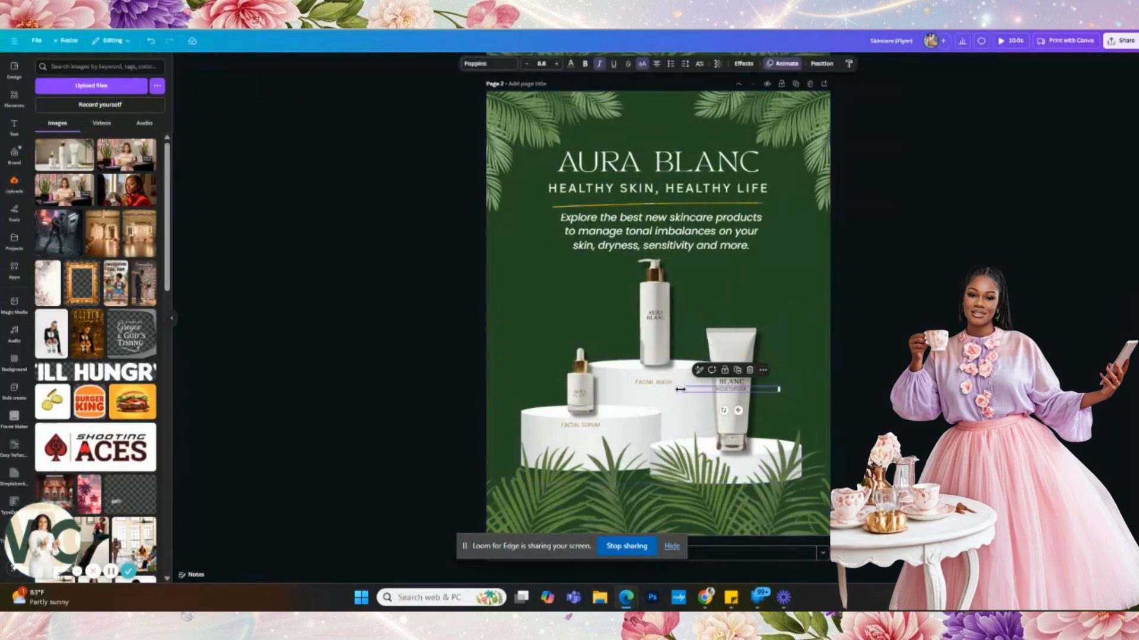
# - Narrow the MOISTURIZER and FACIAL WASH boxes, then enlarge and align the FACIAL SERUM label
pyautogui.moveTo(682, 388); pyautogui.dragTo(683, 386)
pyautogui.click(652, 382)
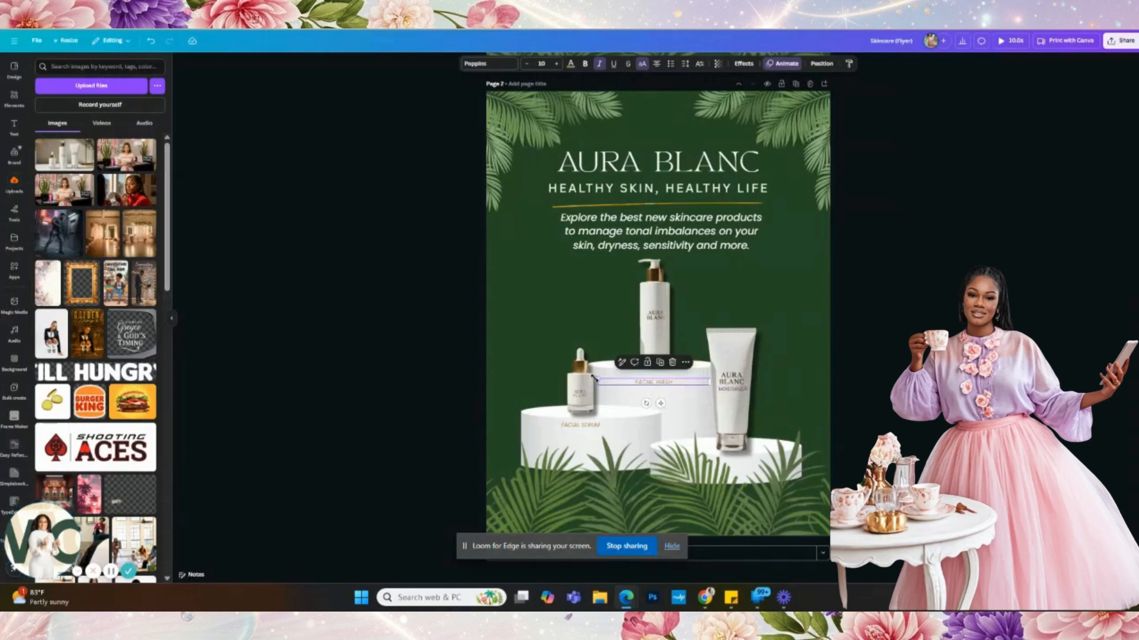
pyautogui.moveTo(596, 380)
pyautogui.mouseDown()
pyautogui.moveTo(619, 376)
pyautogui.moveTo(575, 379)
pyautogui.mouseUp()
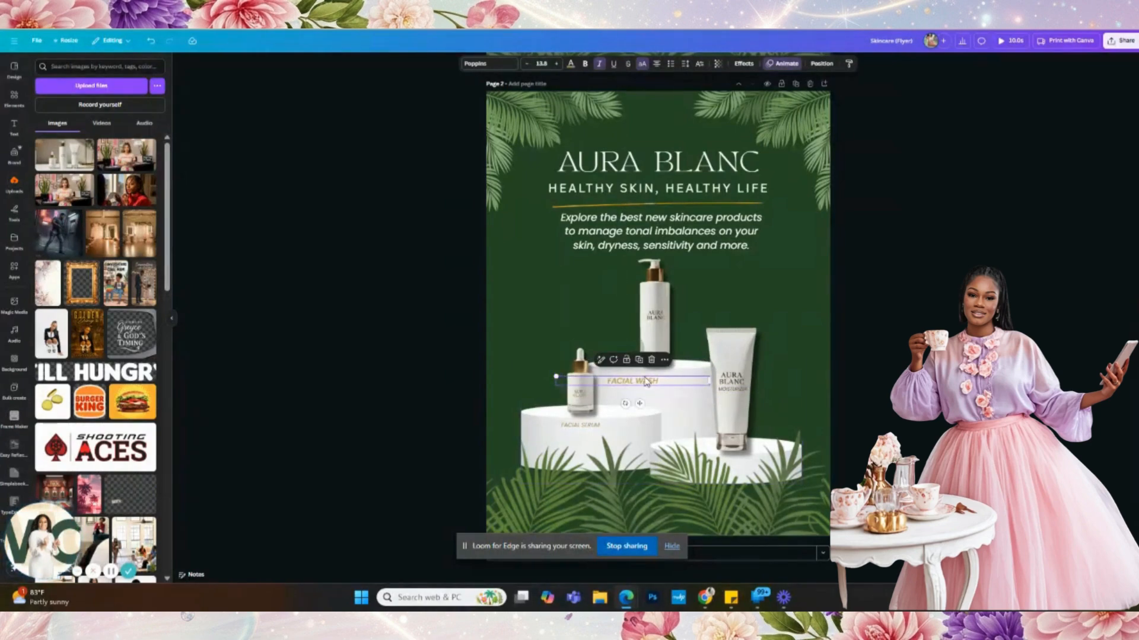
pyautogui.click(578, 424)
pyautogui.moveTo(522, 421); pyautogui.dragTo(499, 422)
pyautogui.moveTo(580, 431); pyautogui.dragTo(586, 437)
# - Set the FACIAL SERUM label font size to 13.8 to match FACIAL WASH
pyautogui.click(669, 389)
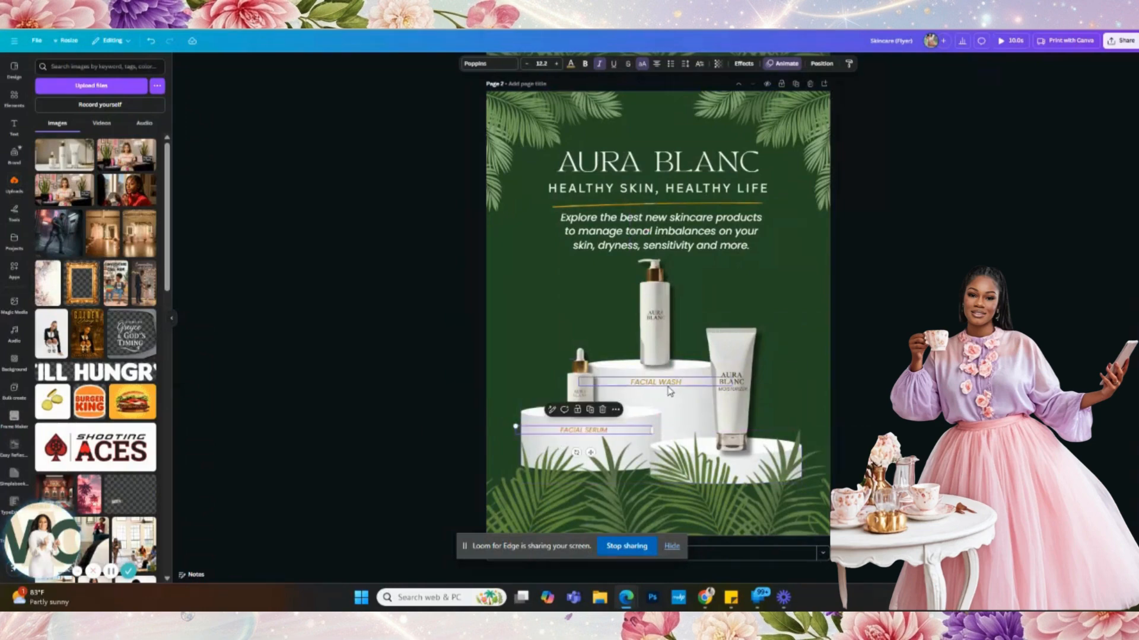
pyautogui.click(593, 430)
pyautogui.click(542, 64)
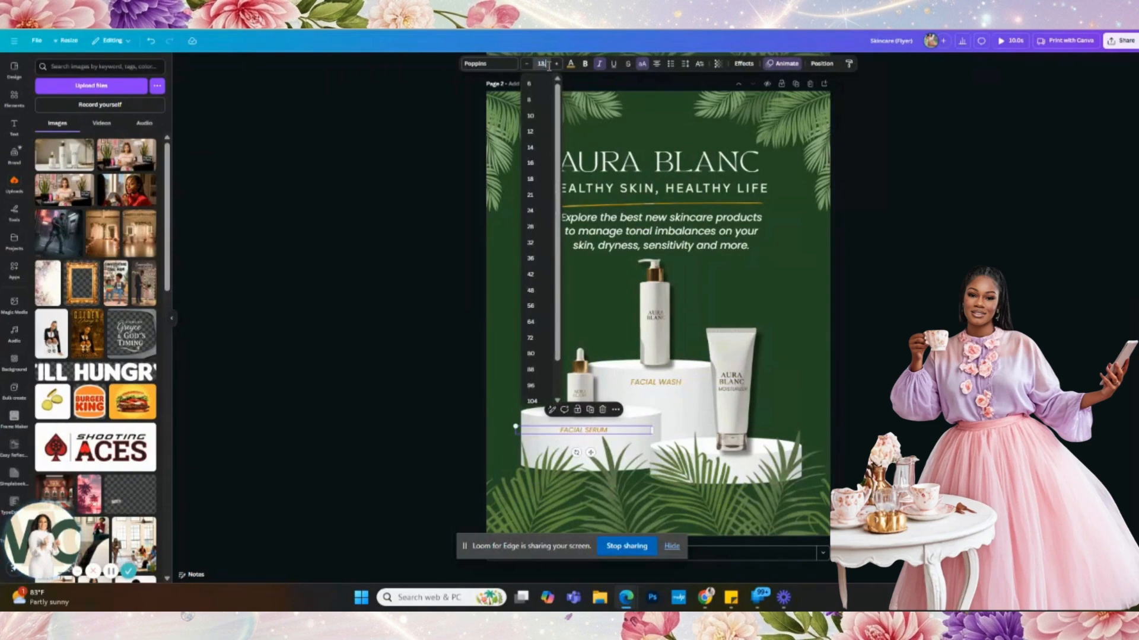
pyautogui.write('13.8')
pyautogui.press('Return')
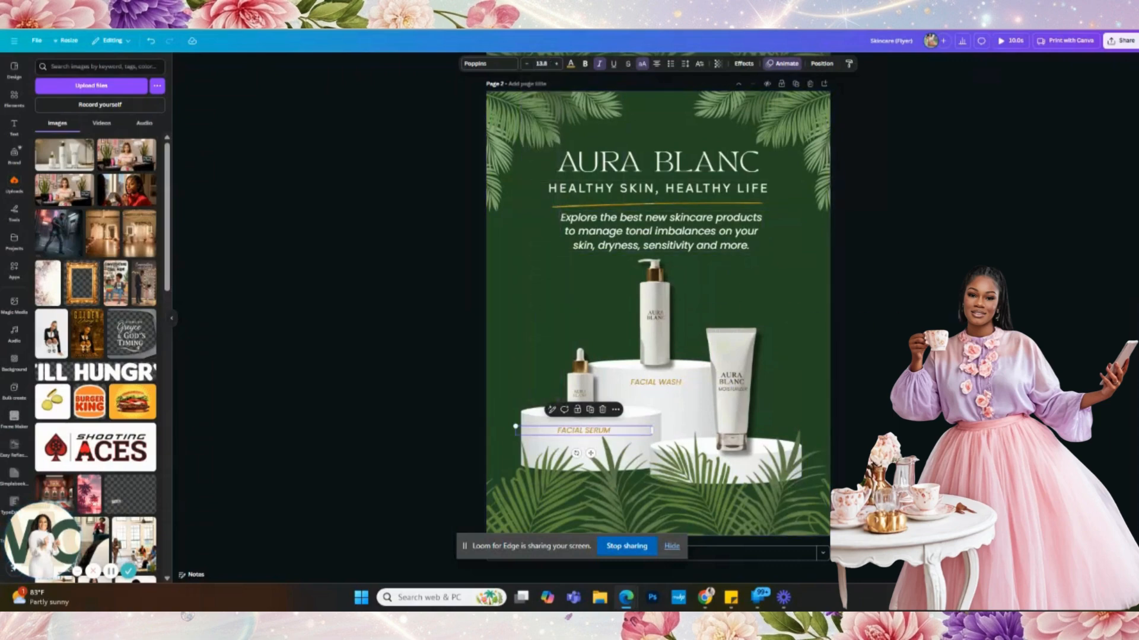
pyautogui.click(951, 316)
# - Enlarge the facial serum bottle and move it slightly down and right
pyautogui.click(579, 380)
pyautogui.moveTo(561, 303); pyautogui.dragTo(515, 255)
pyautogui.moveTo(570, 368); pyautogui.dragTo(573, 373)
# - Shrink the intro paragraph text and widen its box so it rewraps
pyautogui.click(750, 237)
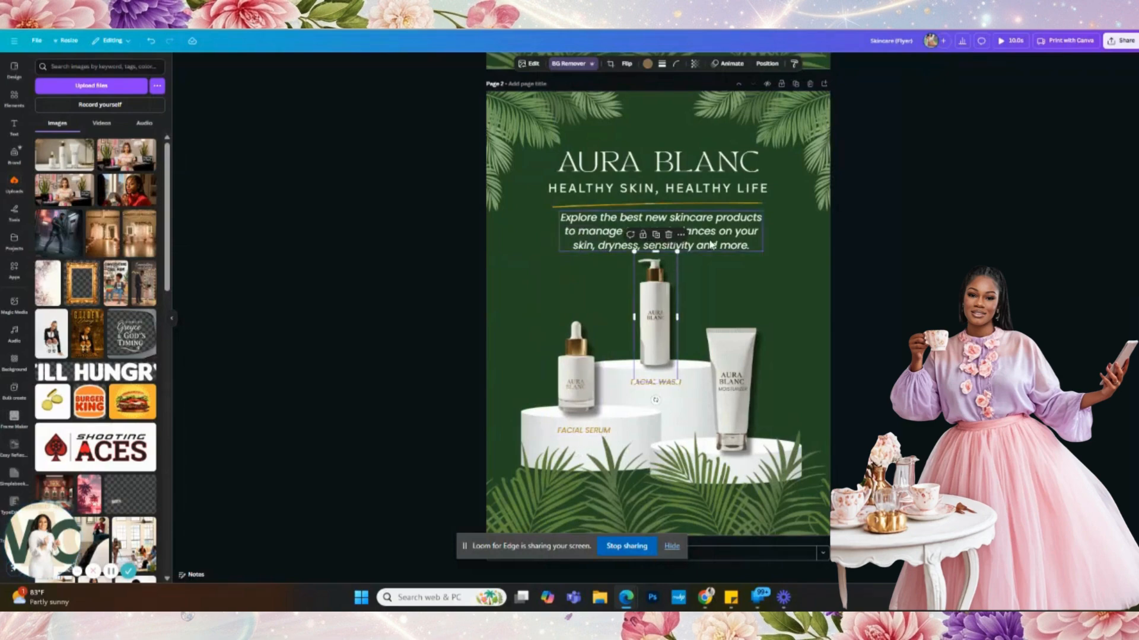
pyautogui.moveTo(763, 252)
pyautogui.mouseDown()
pyautogui.moveTo(738, 242)
pyautogui.moveTo(768, 231)
pyautogui.mouseUp()
pyautogui.moveTo(696, 234); pyautogui.dragTo(680, 242)
pyautogui.click(667, 286)
pyautogui.click(910, 281)
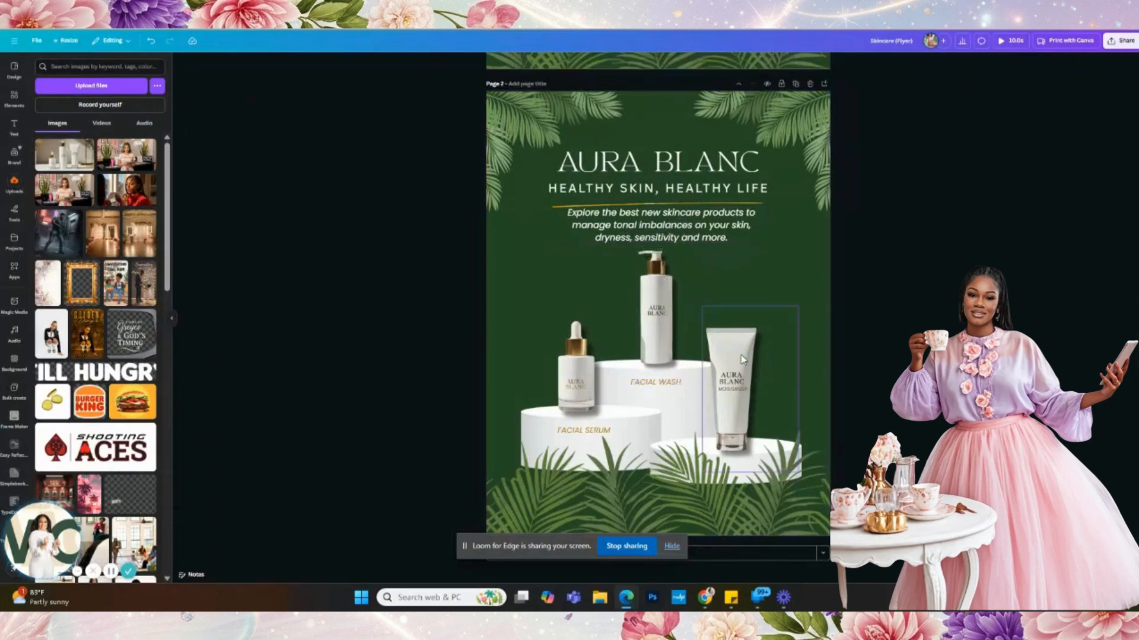
pyautogui.click(706, 377)
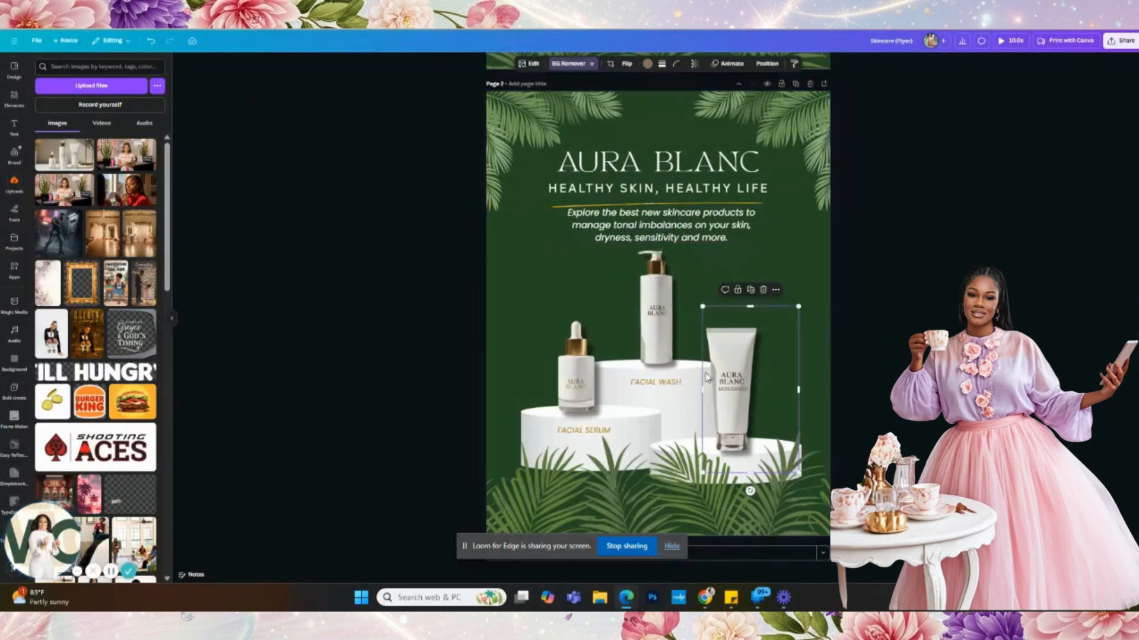
pyautogui.click(851, 365)
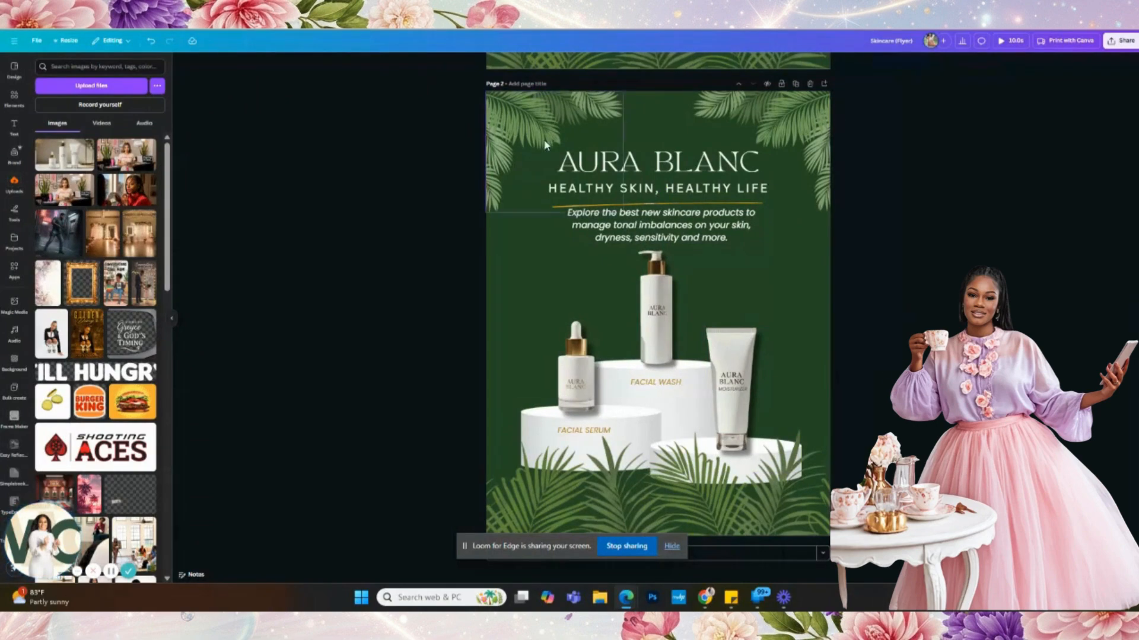
pyautogui.click(521, 250)
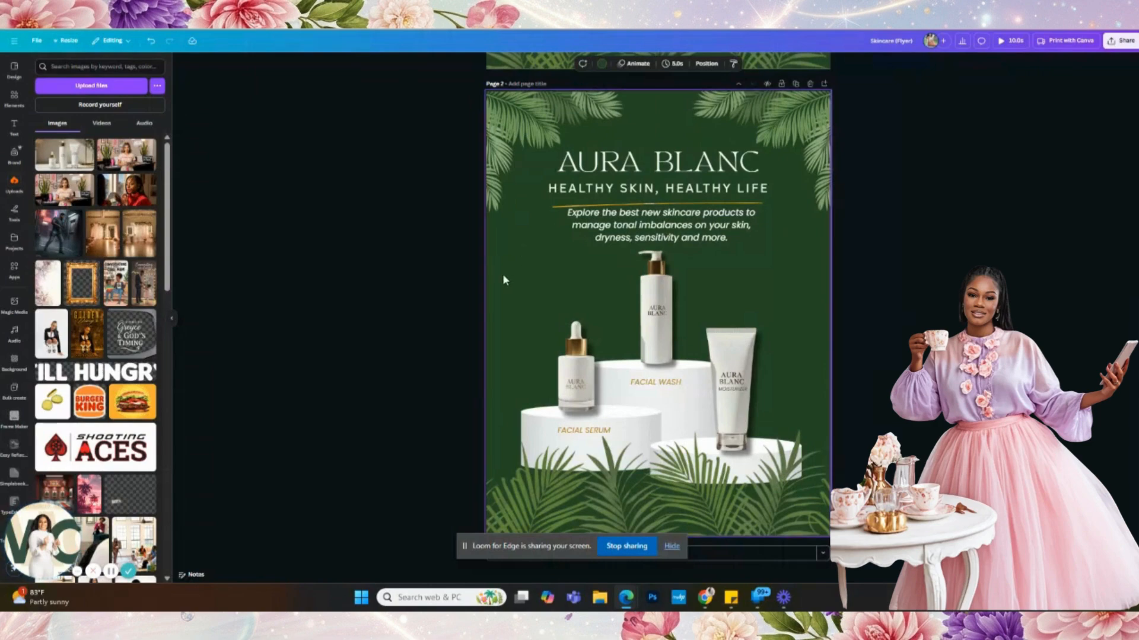
# - Duplicate the AURA BLANC heading below the tagline and retype the copy as AB
pyautogui.click(604, 172)
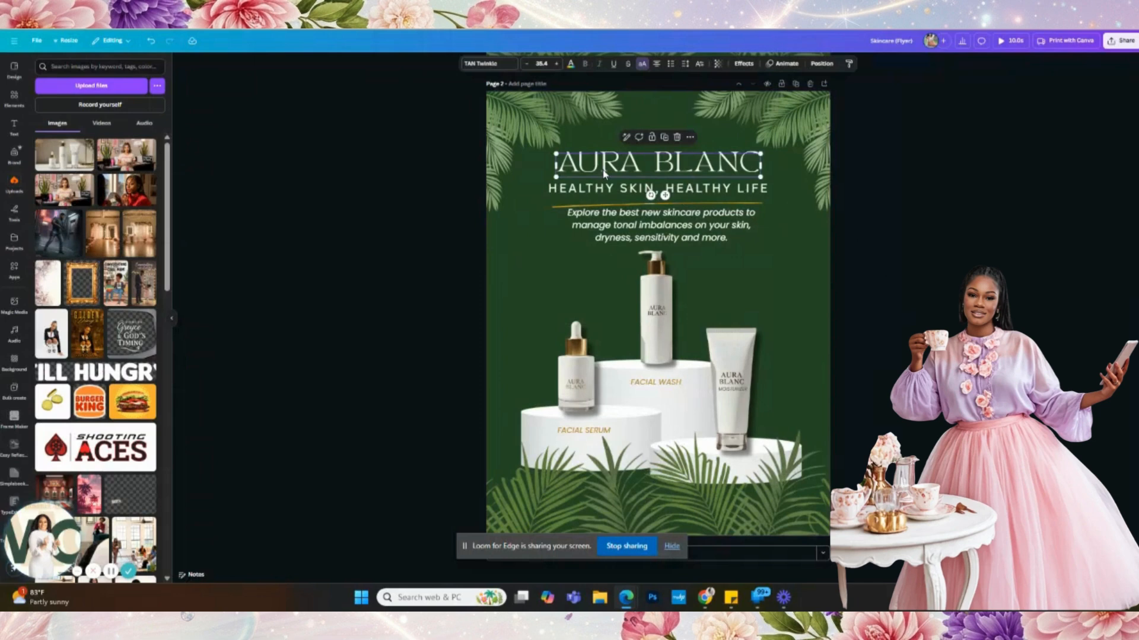
pyautogui.hotkey('ctrl', 'd')
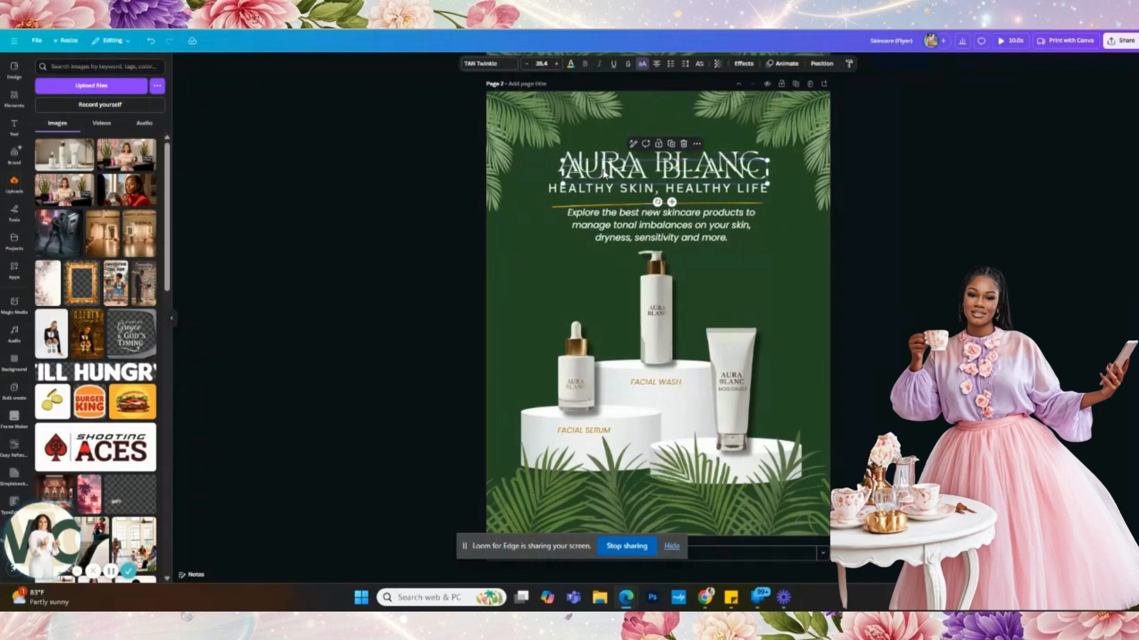
pyautogui.moveTo(600, 184); pyautogui.dragTo(545, 270)
pyautogui.doubleClick(545, 268)
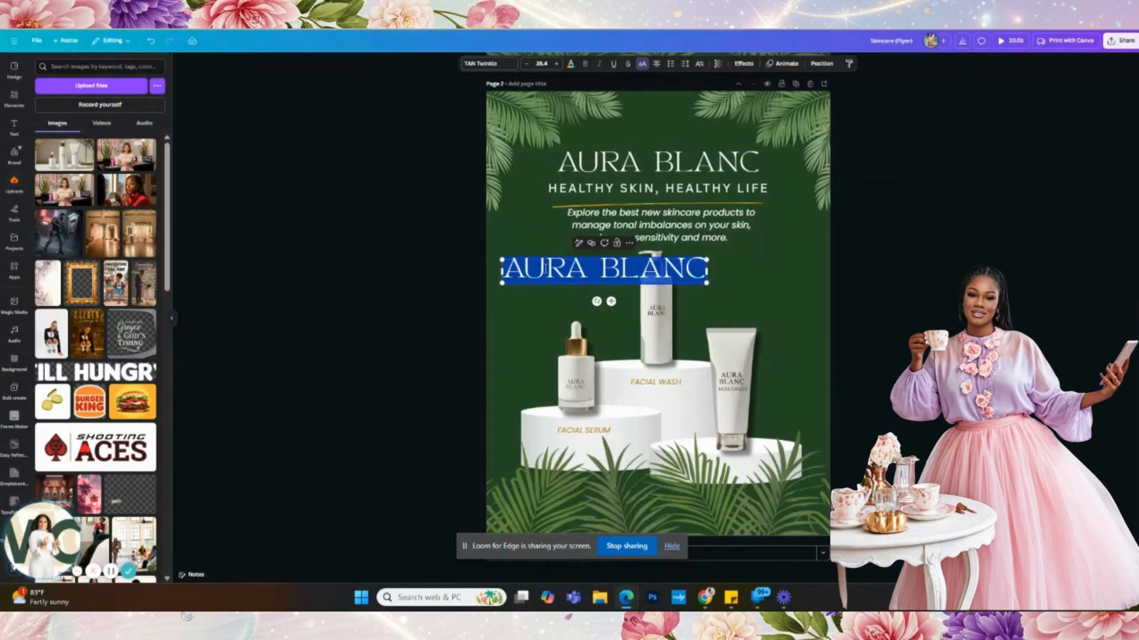
pyautogui.write('AB')
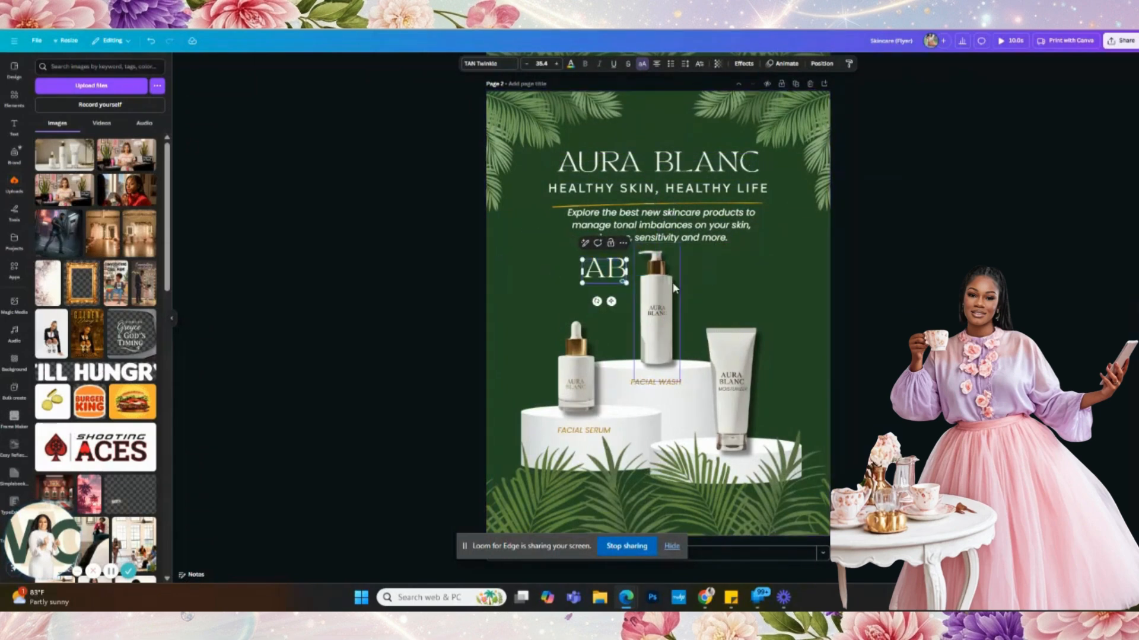
# - Set the AB text to Ananda Black, after comparing Sloop Script Pro, and tilt it counter-clockwise
pyautogui.click(489, 63)
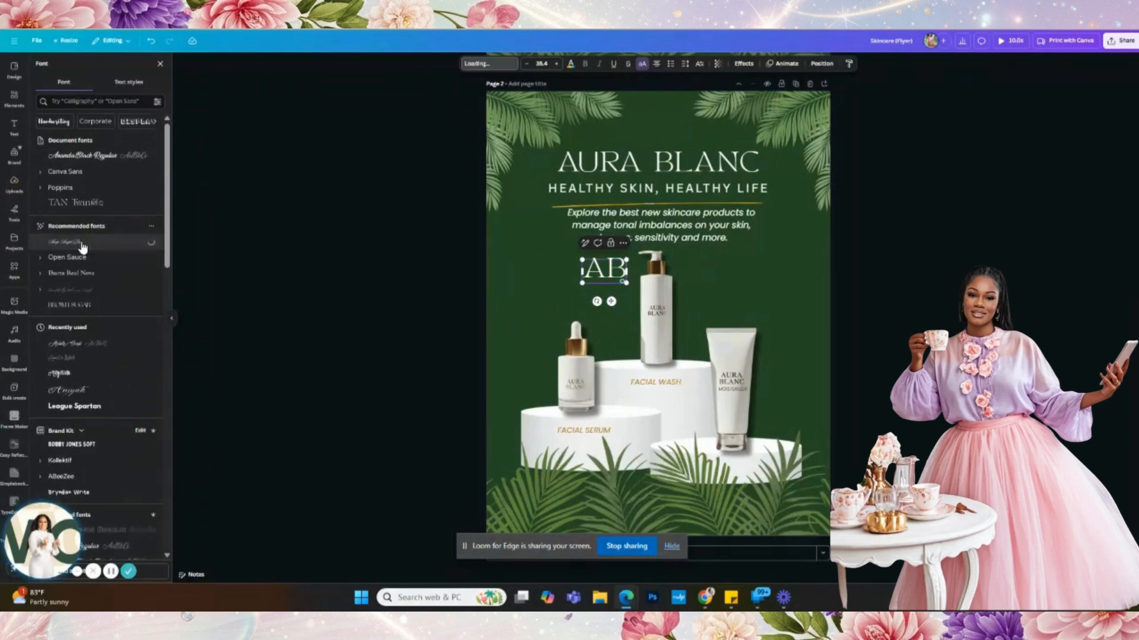
pyautogui.click(67, 289)
pyautogui.click(67, 240)
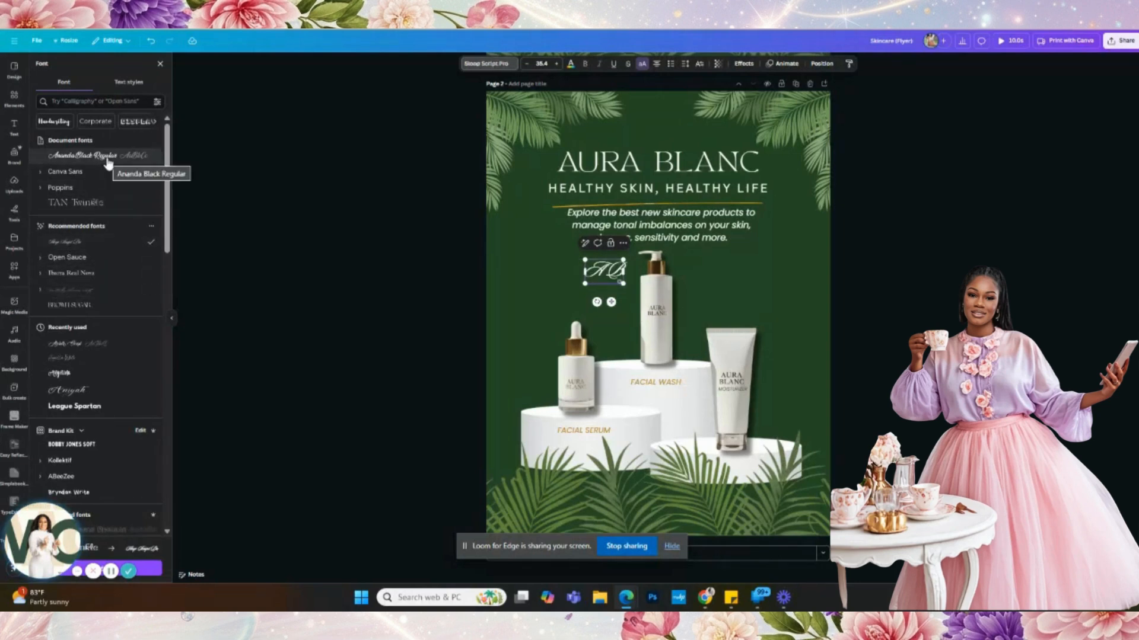
pyautogui.click(108, 162)
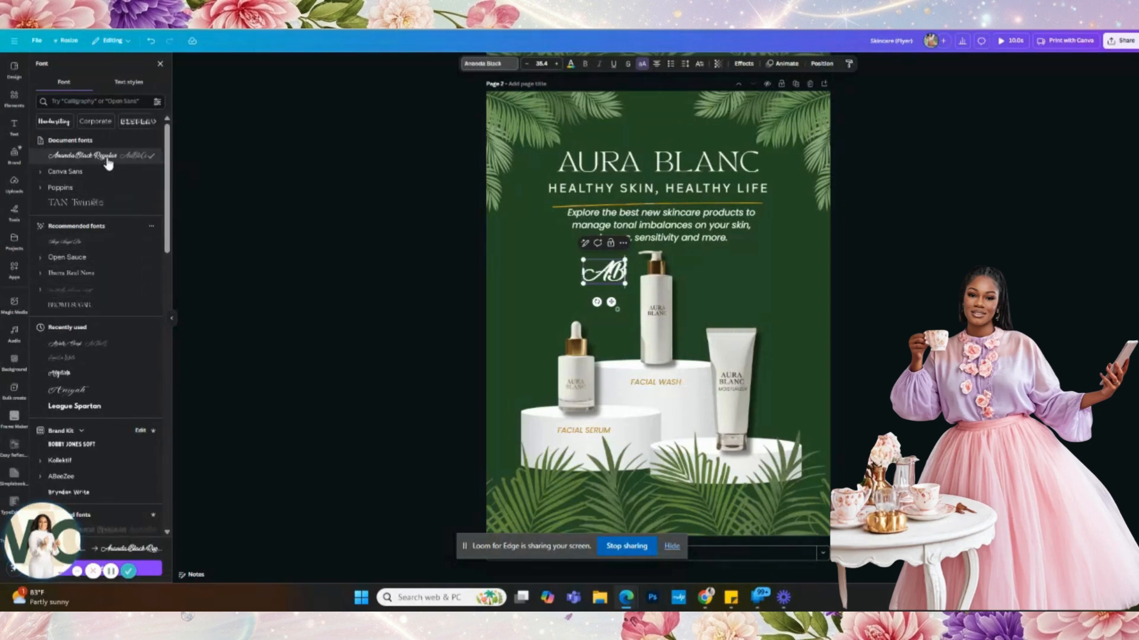
pyautogui.click(89, 242)
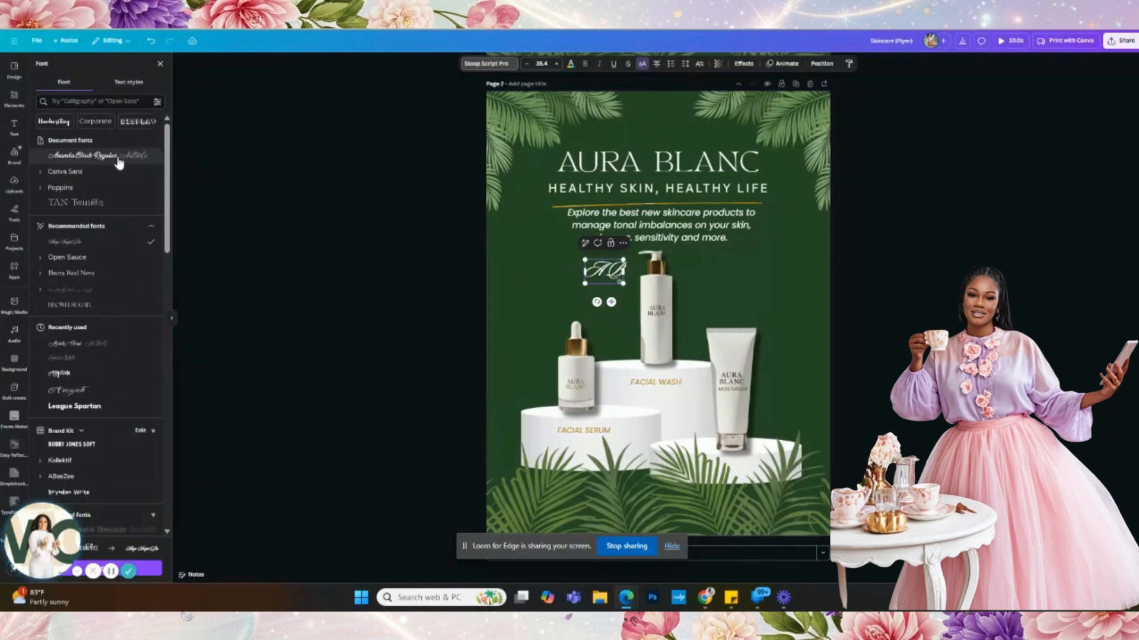
pyautogui.click(89, 155)
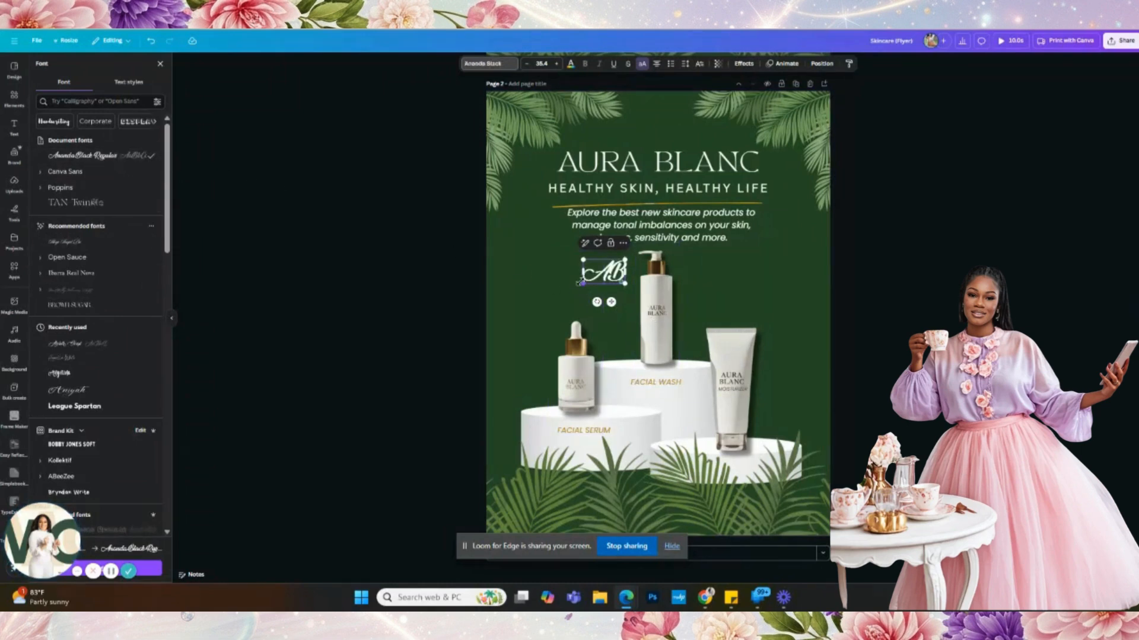
pyautogui.moveTo(596, 302); pyautogui.dragTo(106, 595)
# - Enlarge the AB letters greatly and move them up and right across the flyer
pyautogui.moveTo(621, 255); pyautogui.dragTo(747, 135)
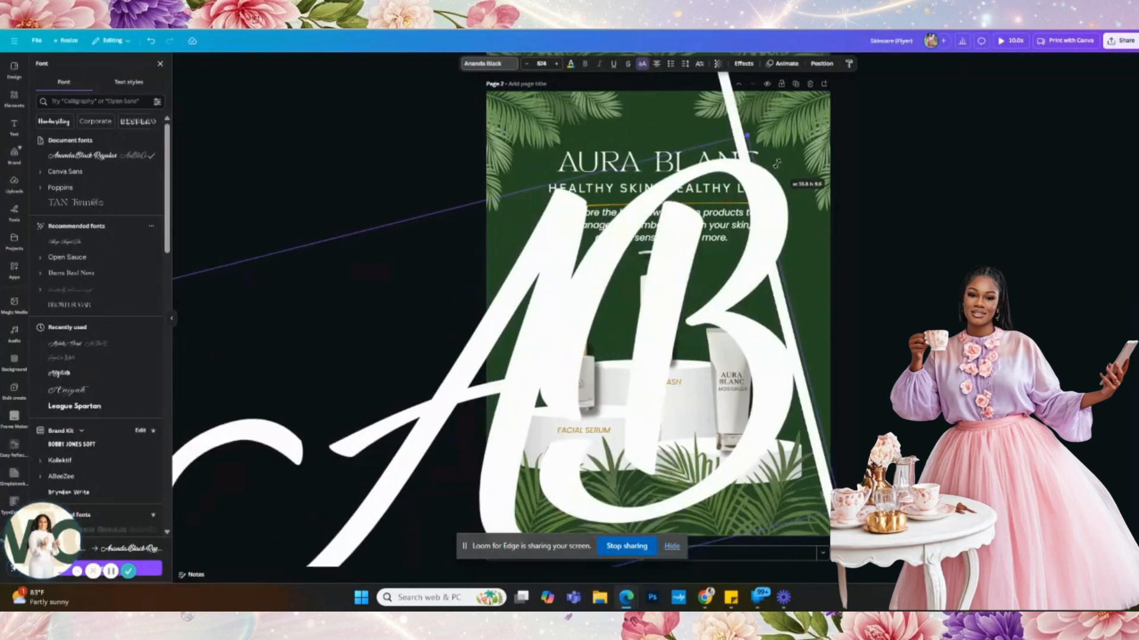
pyautogui.click(952, 252)
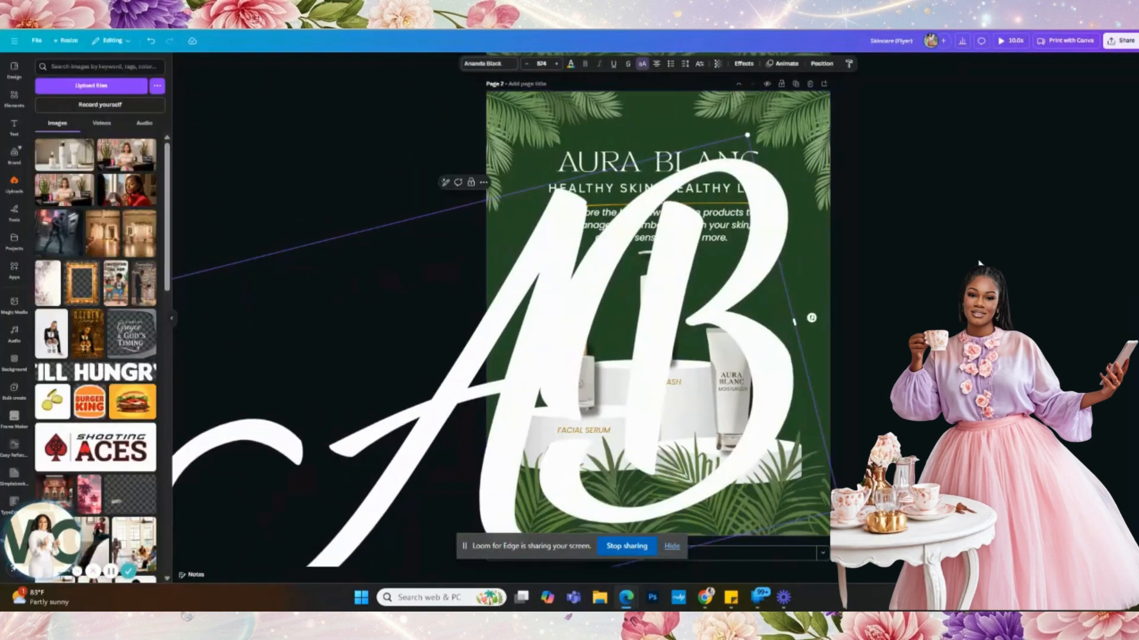
pyautogui.click(951, 252)
pyautogui.moveTo(753, 303); pyautogui.dragTo(803, 267)
# - Send AB behind the products in the Layers list and fade its transparency almost to invisible
pyautogui.rightClick(761, 239)
pyautogui.moveTo(797, 333)
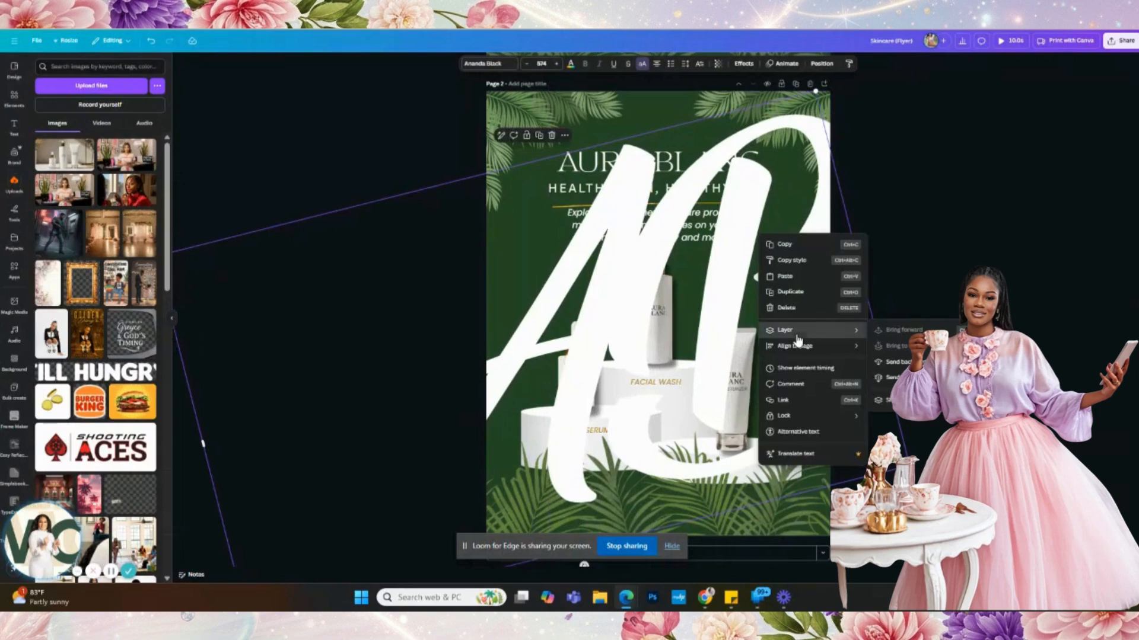
pyautogui.click(883, 400)
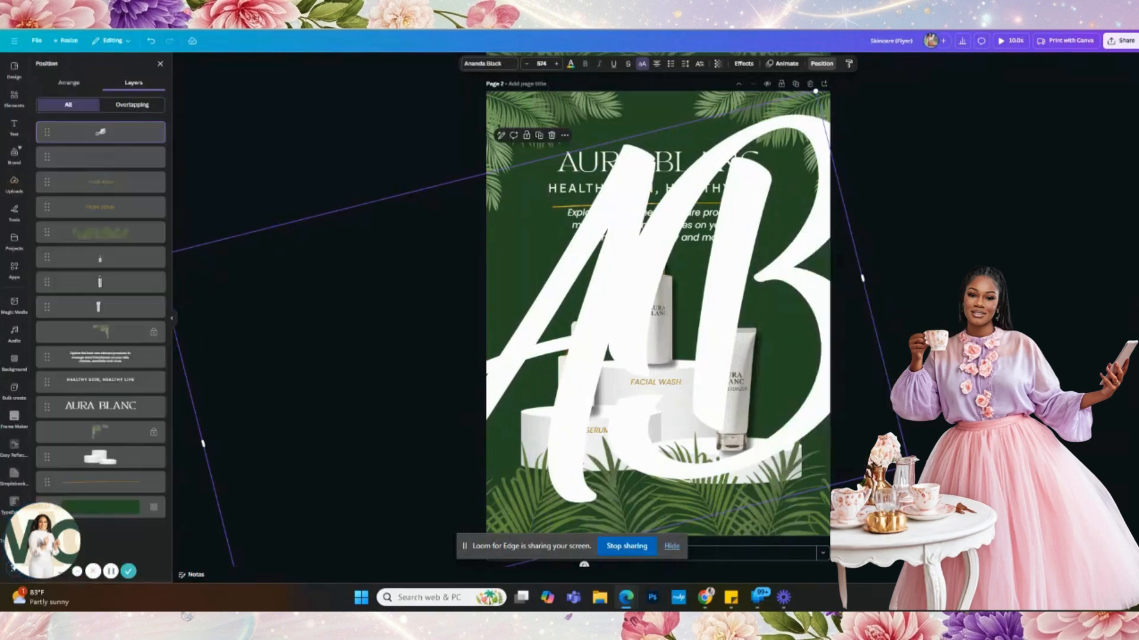
pyautogui.moveTo(110, 141); pyautogui.dragTo(113, 499)
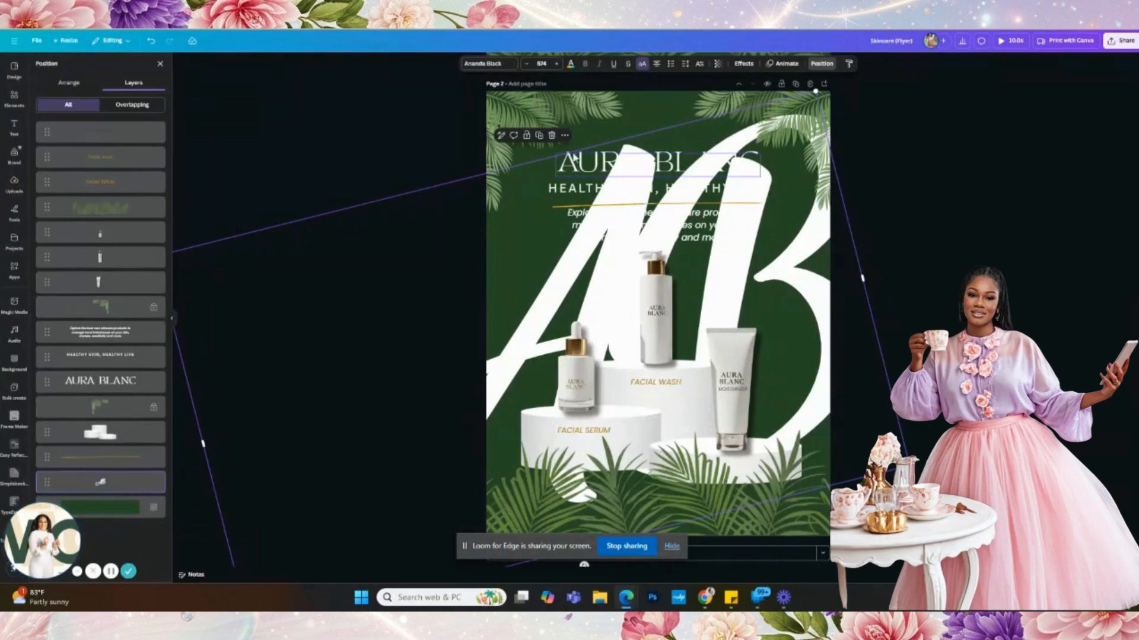
pyautogui.click(717, 63)
pyautogui.moveTo(730, 102); pyautogui.dragTo(682, 98)
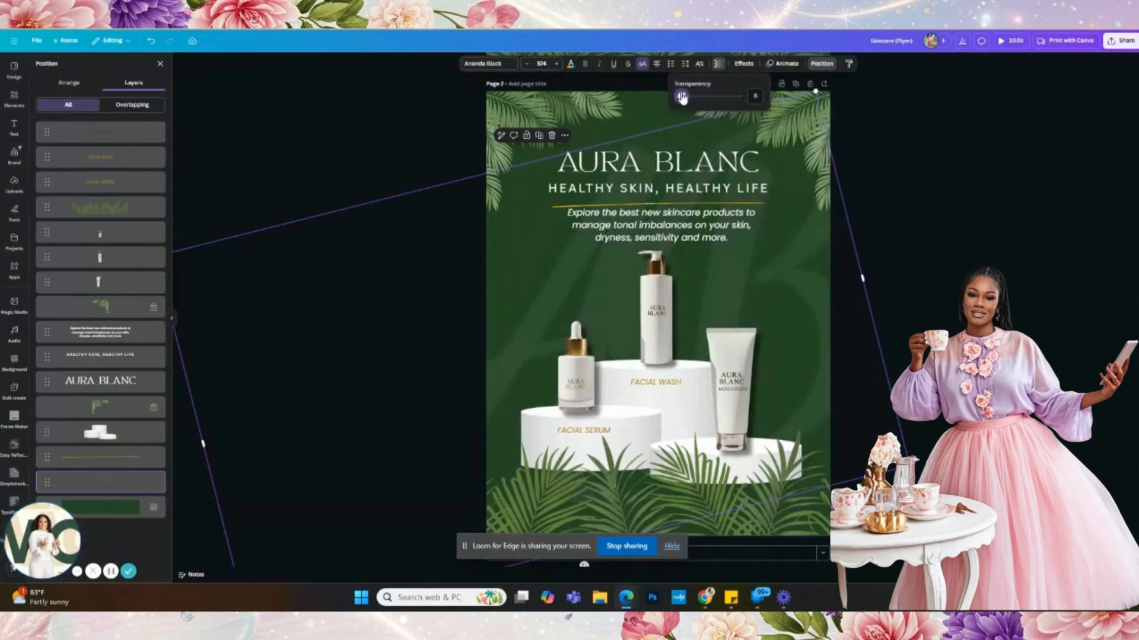
pyautogui.click(962, 175)
# - Open Print with Canva to see the flyer print options and desk mockup preview
pyautogui.scroll(-3, 962, 176)
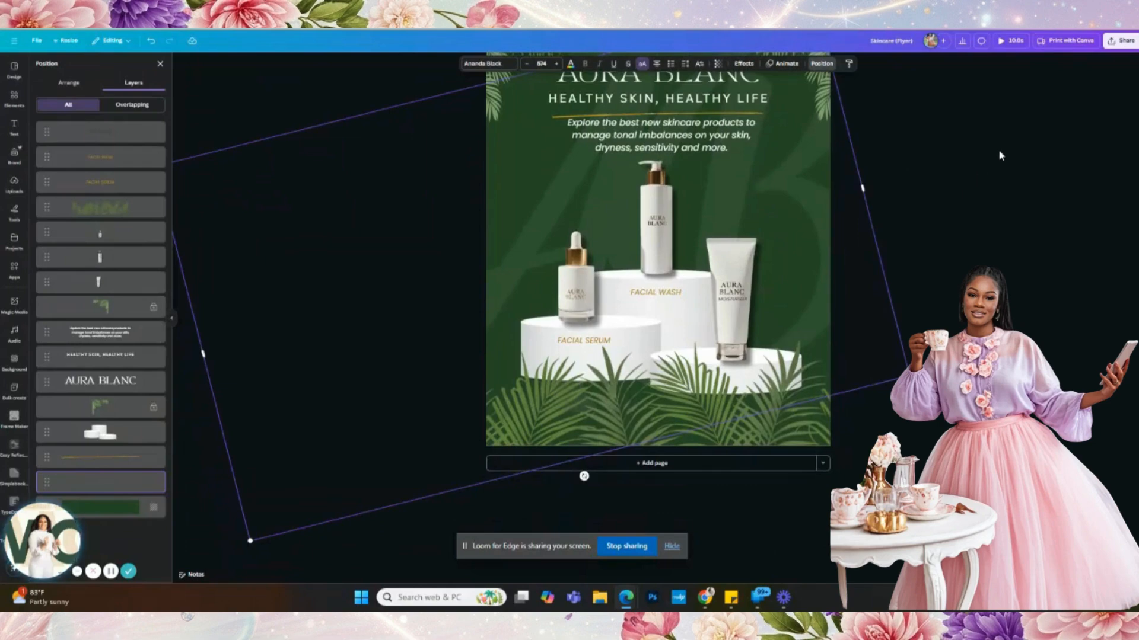
pyautogui.scroll(10, 995, 151)
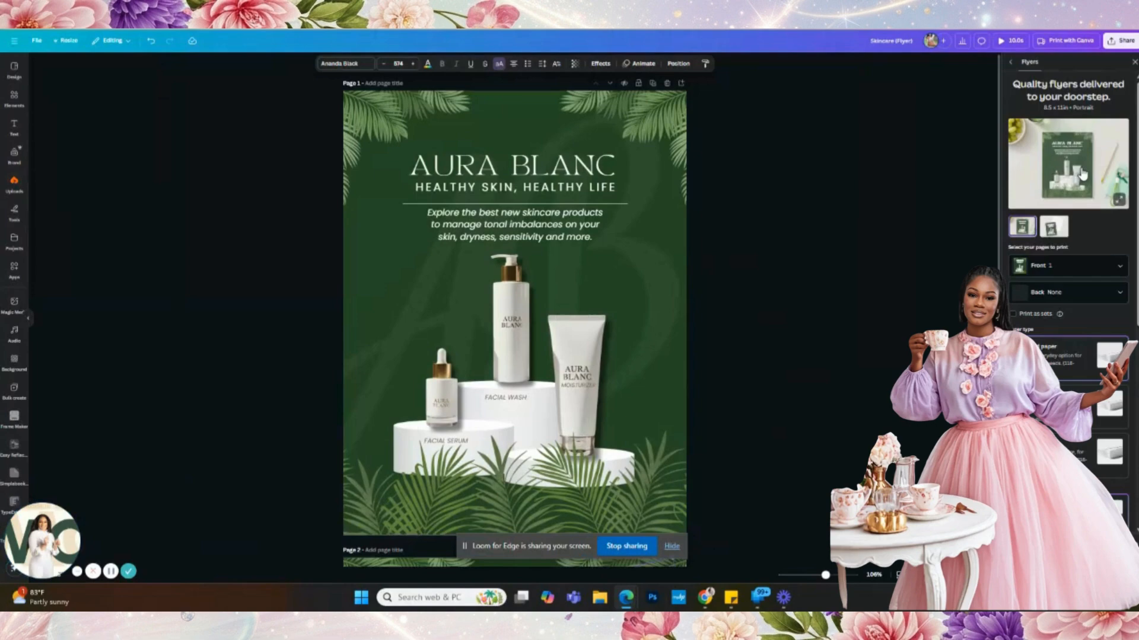
pyautogui.click(1083, 173)
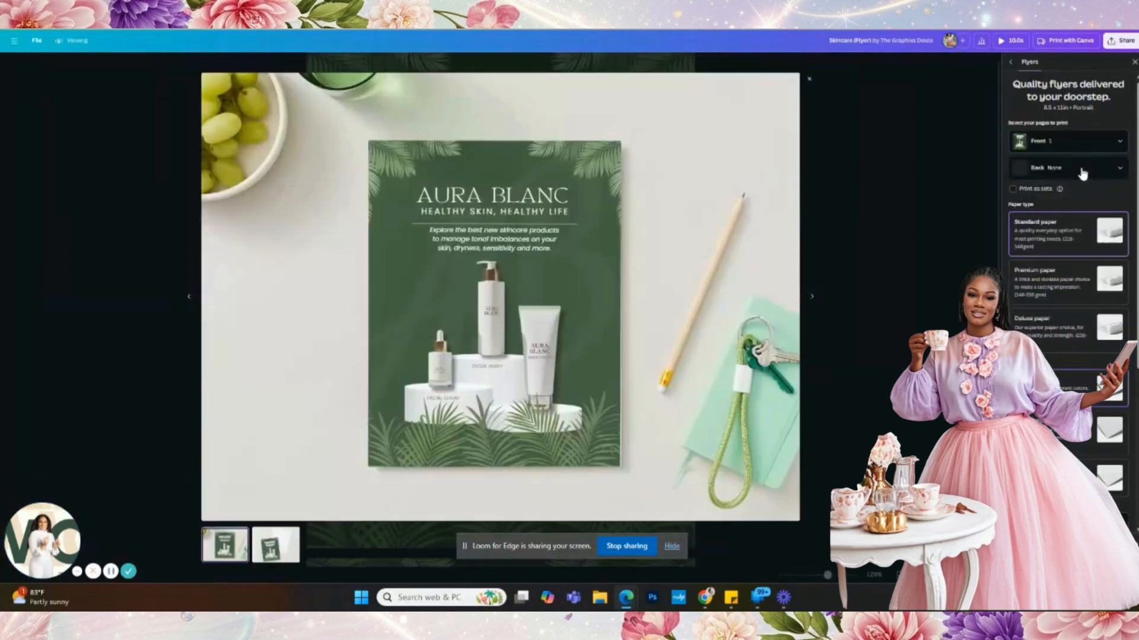